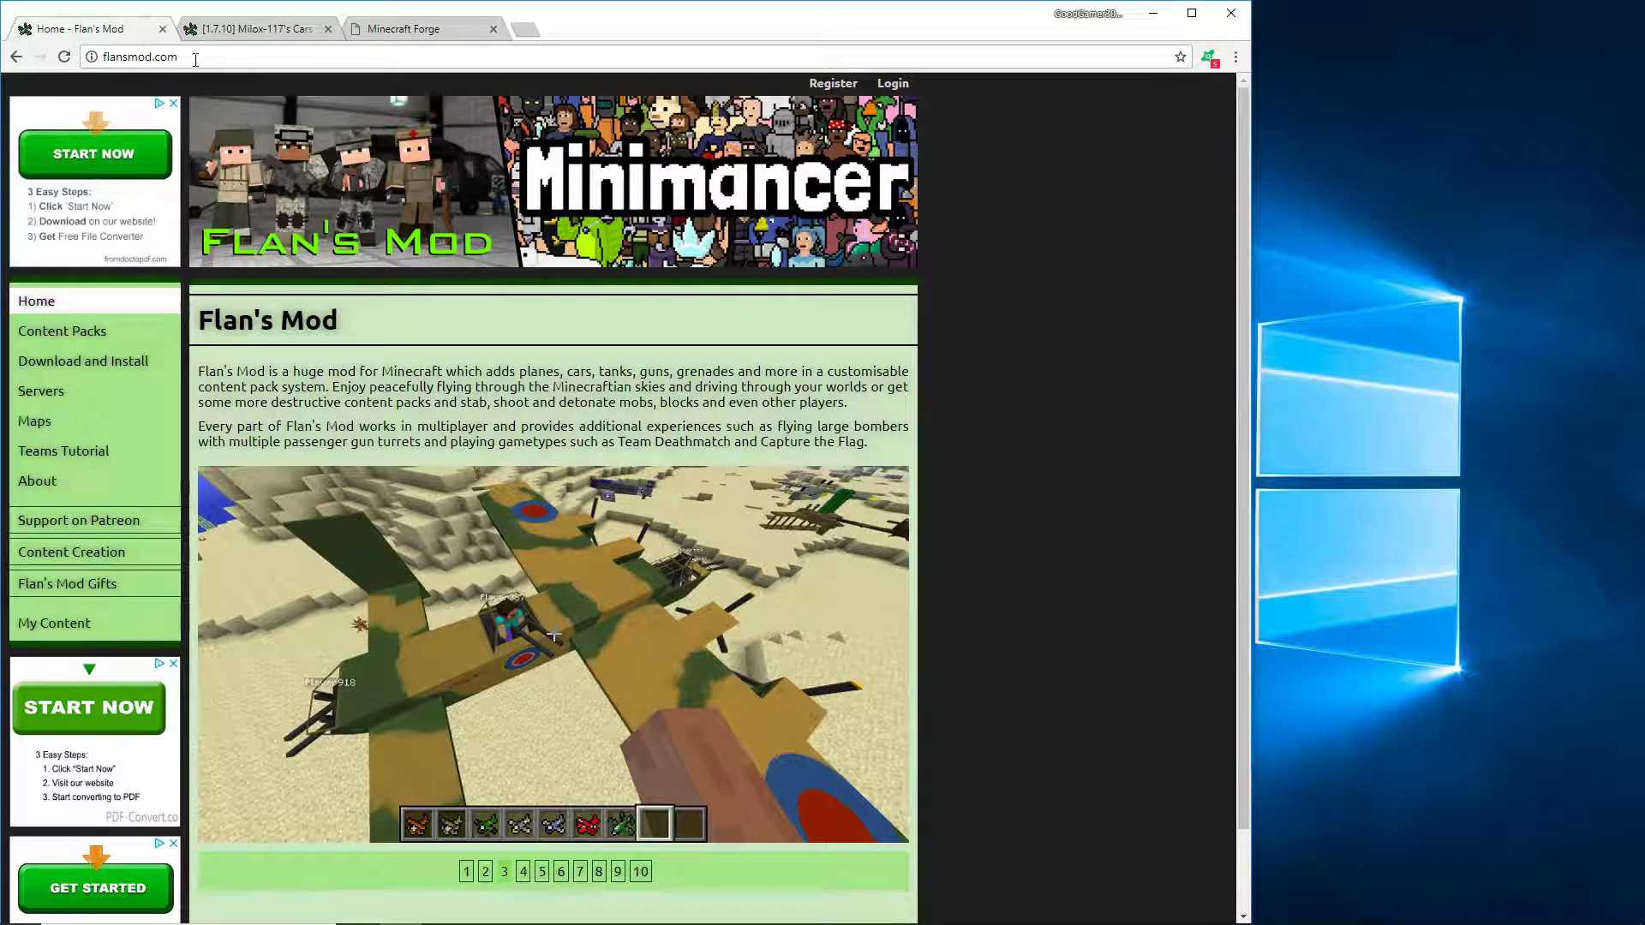
Open the Content Packs listing on flansmod.com.
{"action": "left_click", "coordinate": [99, 62]}
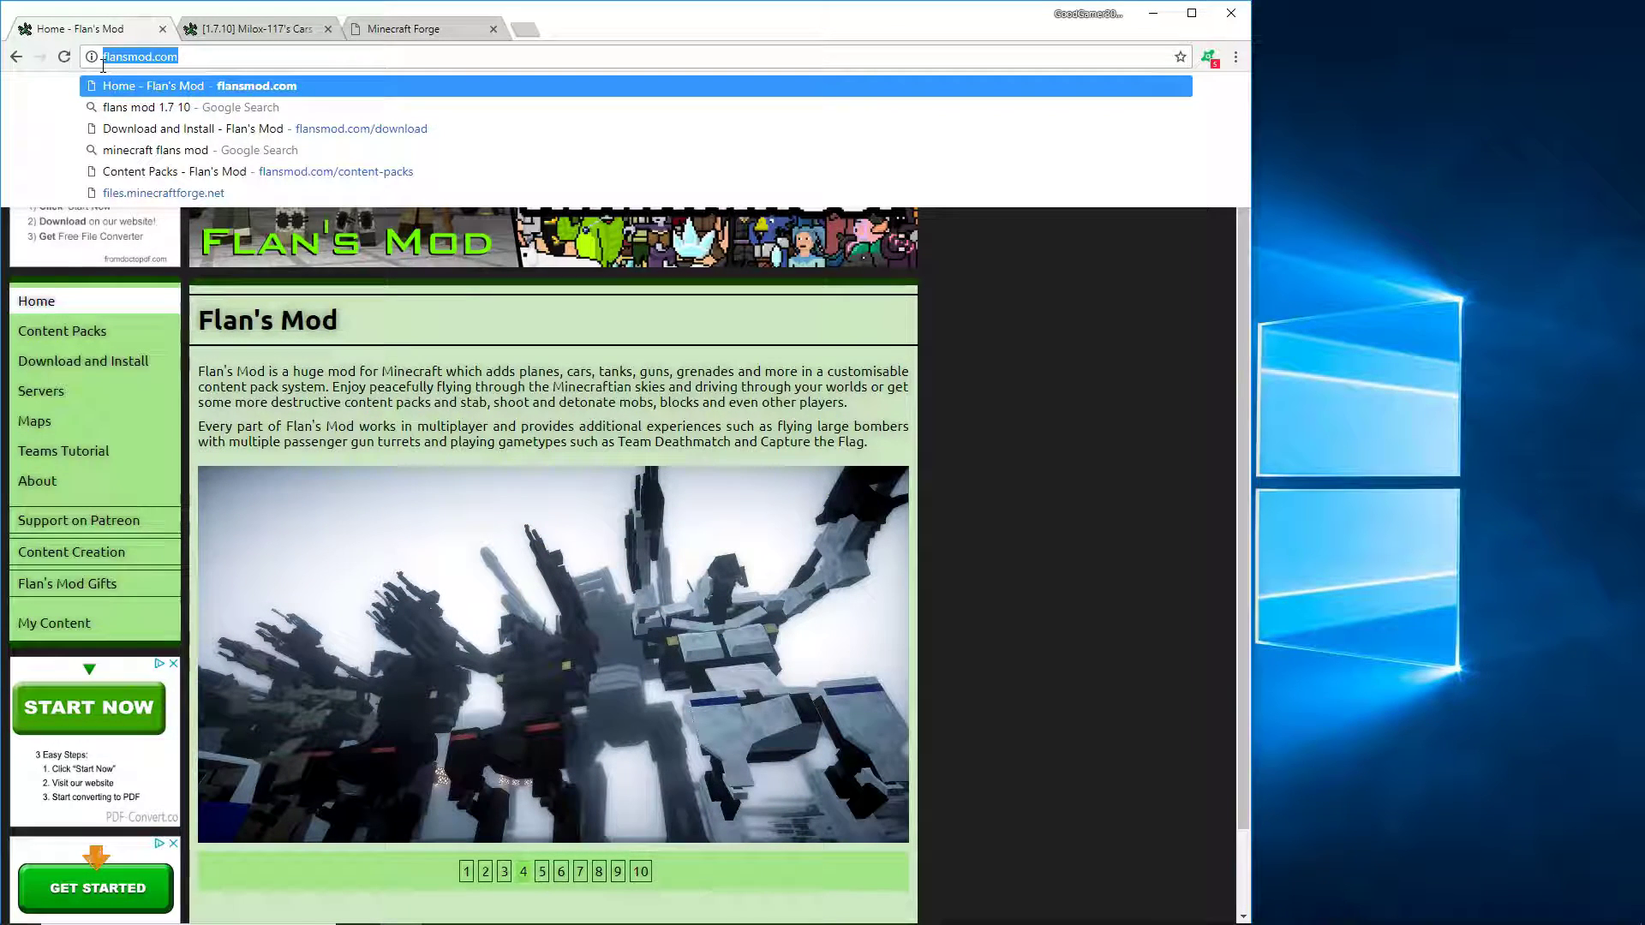
{"action": "left_click", "coordinate": [331, 344]}
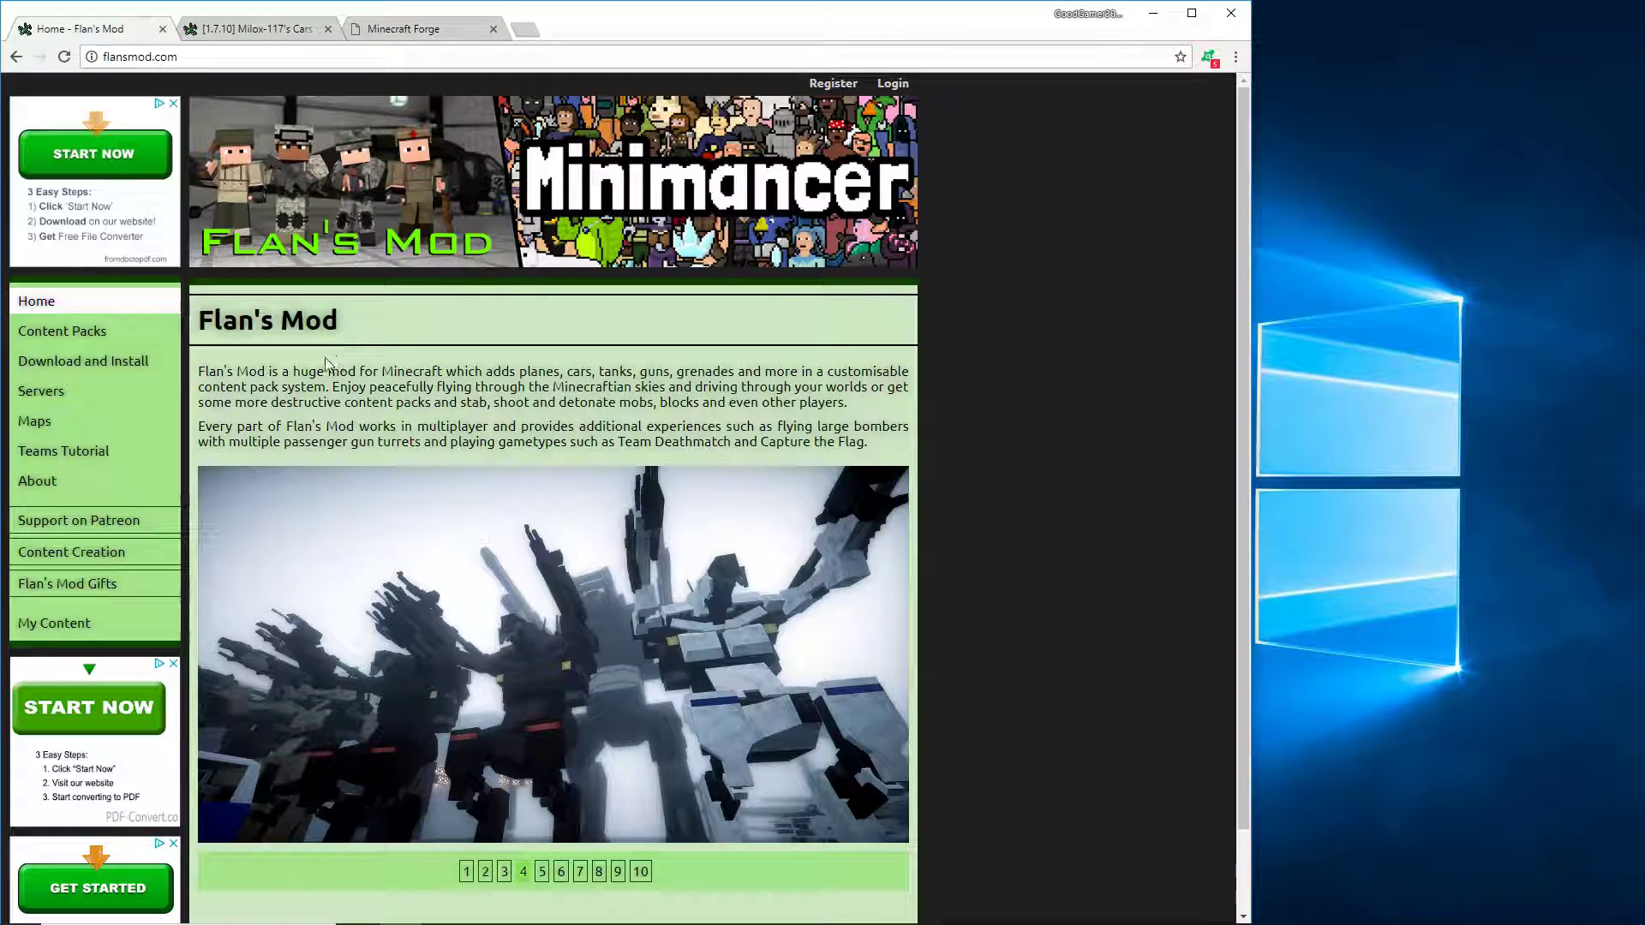
{"action": "left_click", "coordinate": [84, 342]}
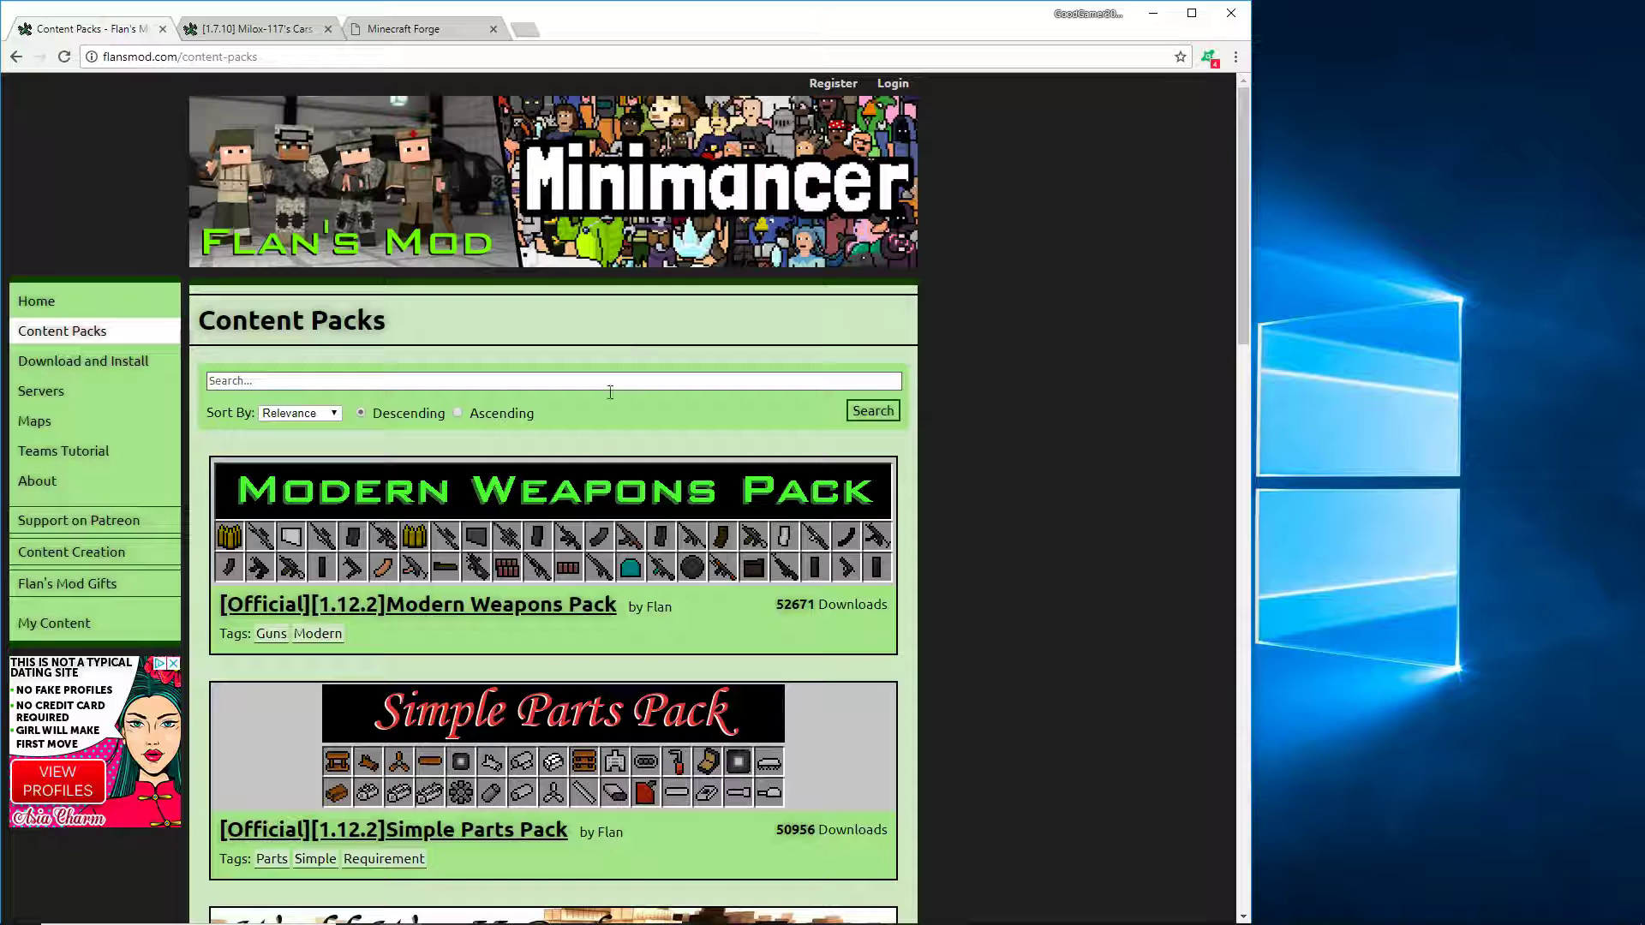
{"action": "scroll", "coordinate": [610, 393], "scroll_direction": "down", "scroll_amount": 2}
{"action": "scroll", "coordinate": [437, 392], "scroll_direction": "up", "scroll_amount": 2}
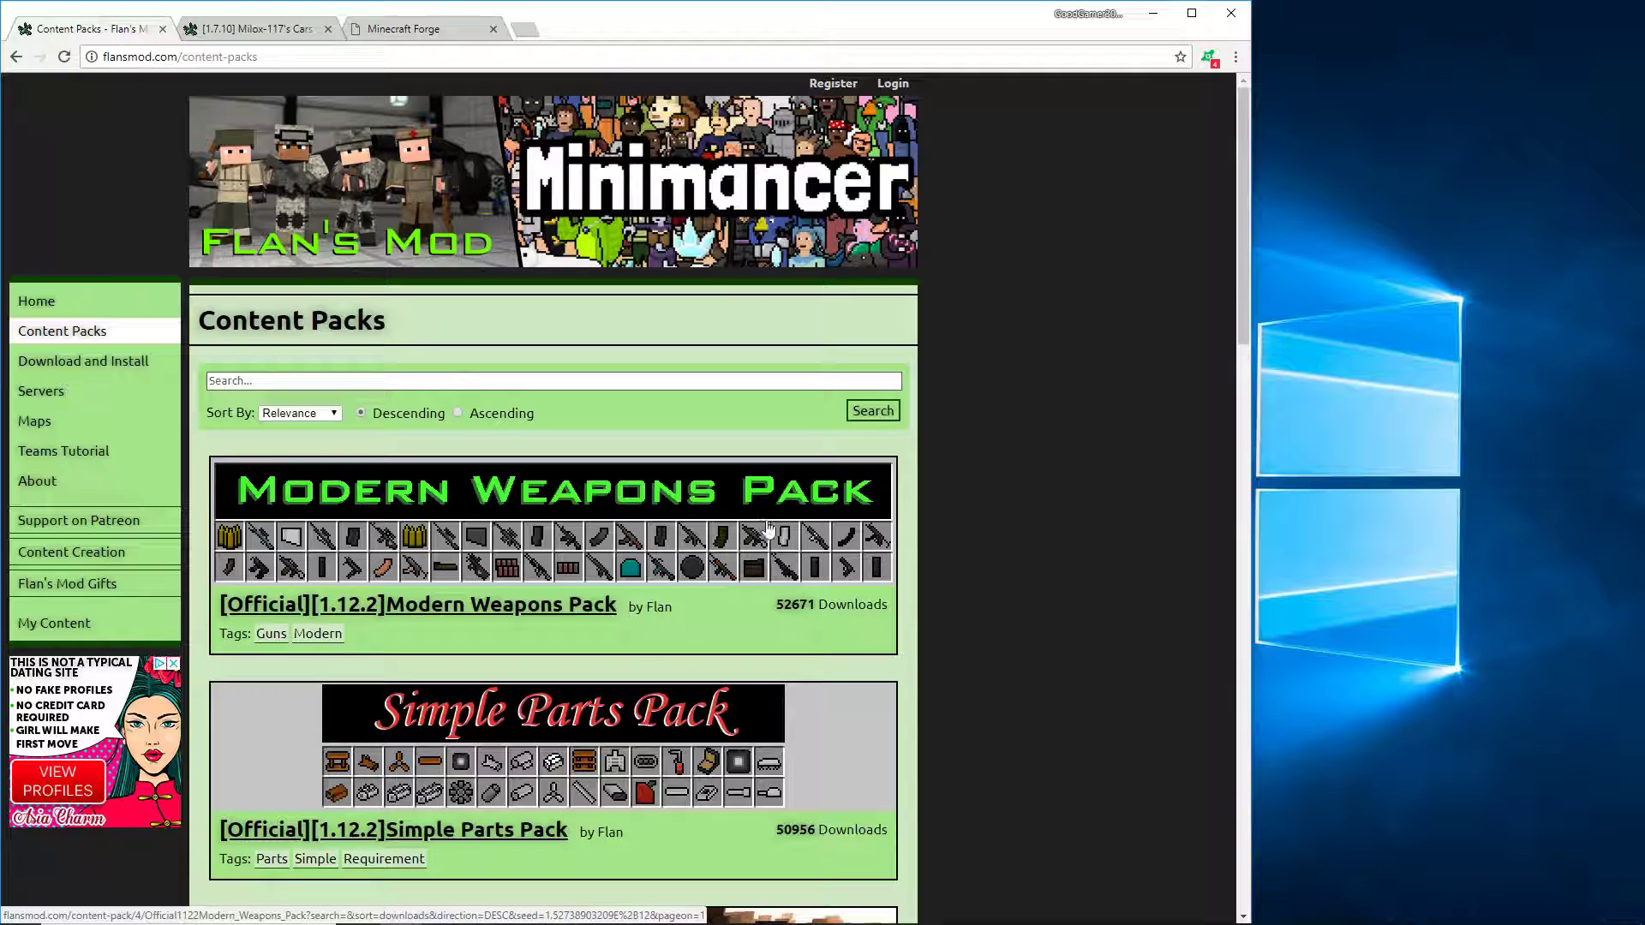
Browse the pack list and open the Modern Weapons Pack page.
{"action": "scroll", "coordinate": [769, 529], "scroll_direction": "down", "scroll_amount": 2}
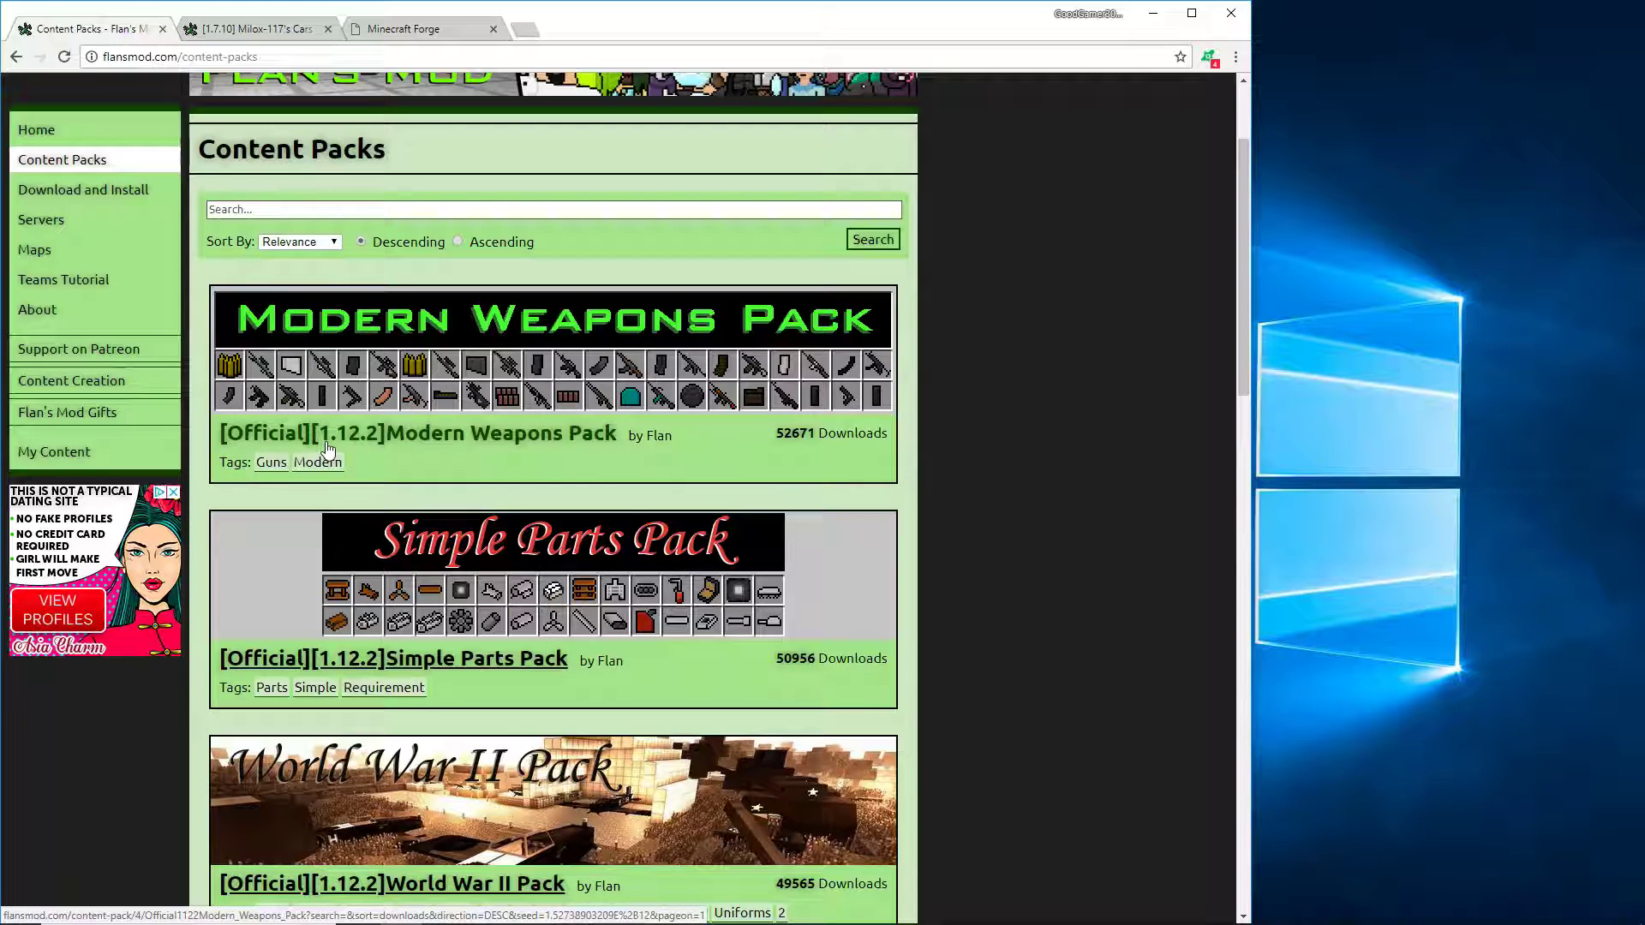
{"action": "scroll", "coordinate": [665, 508], "scroll_direction": "down", "scroll_amount": 4}
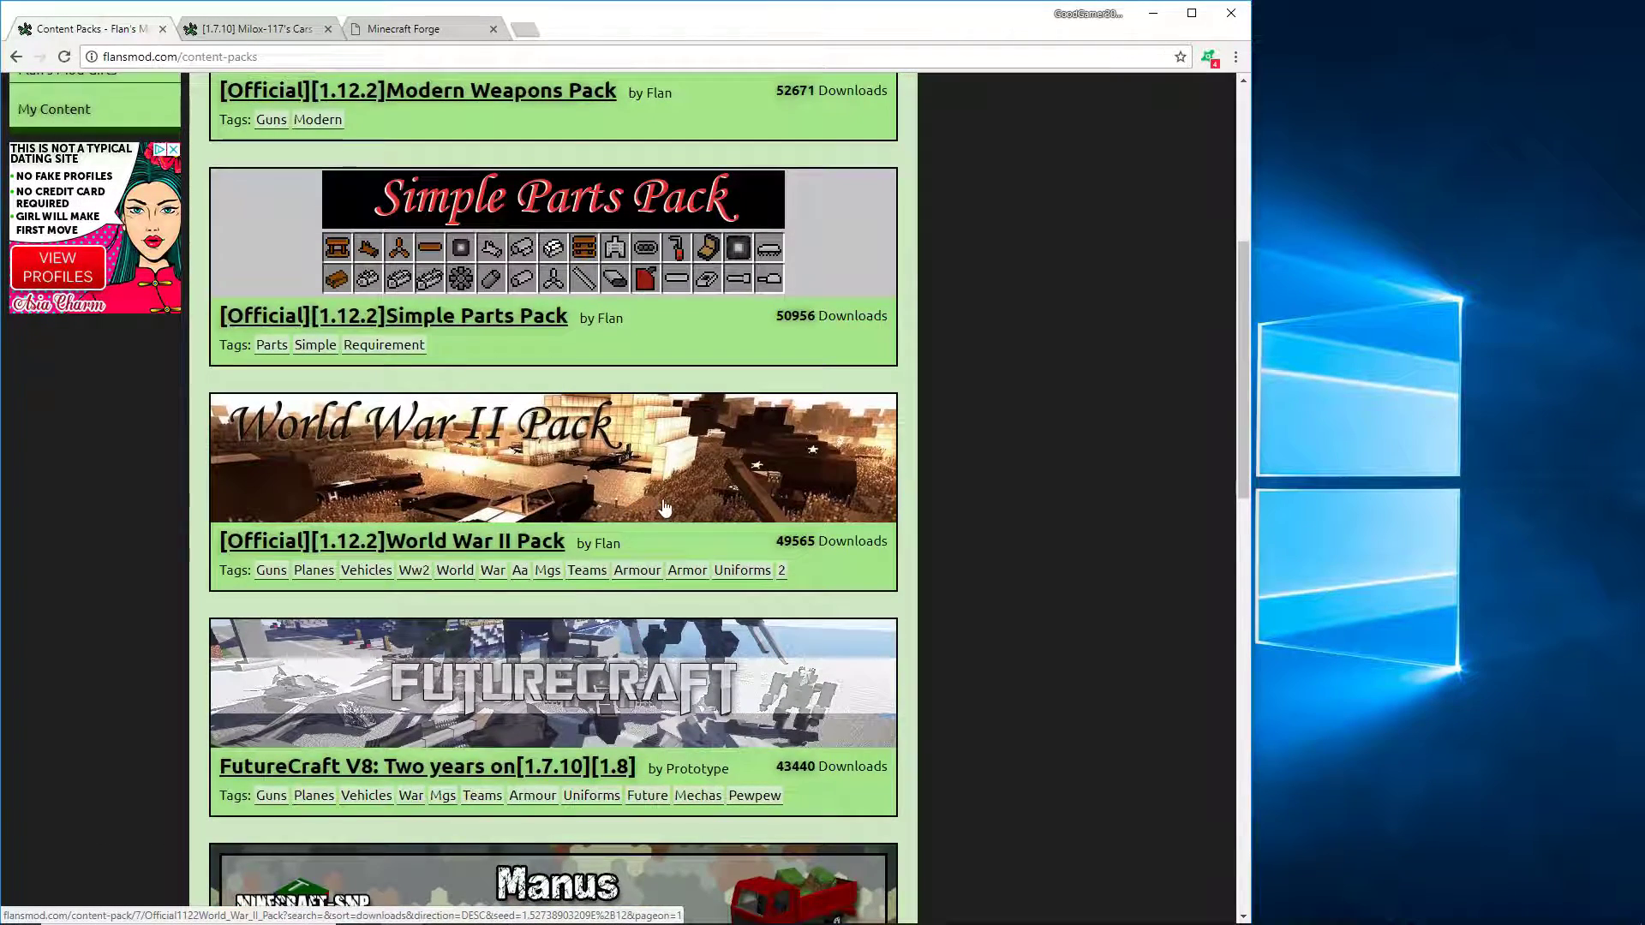
{"action": "scroll", "coordinate": [665, 508], "scroll_direction": "down", "scroll_amount": 2}
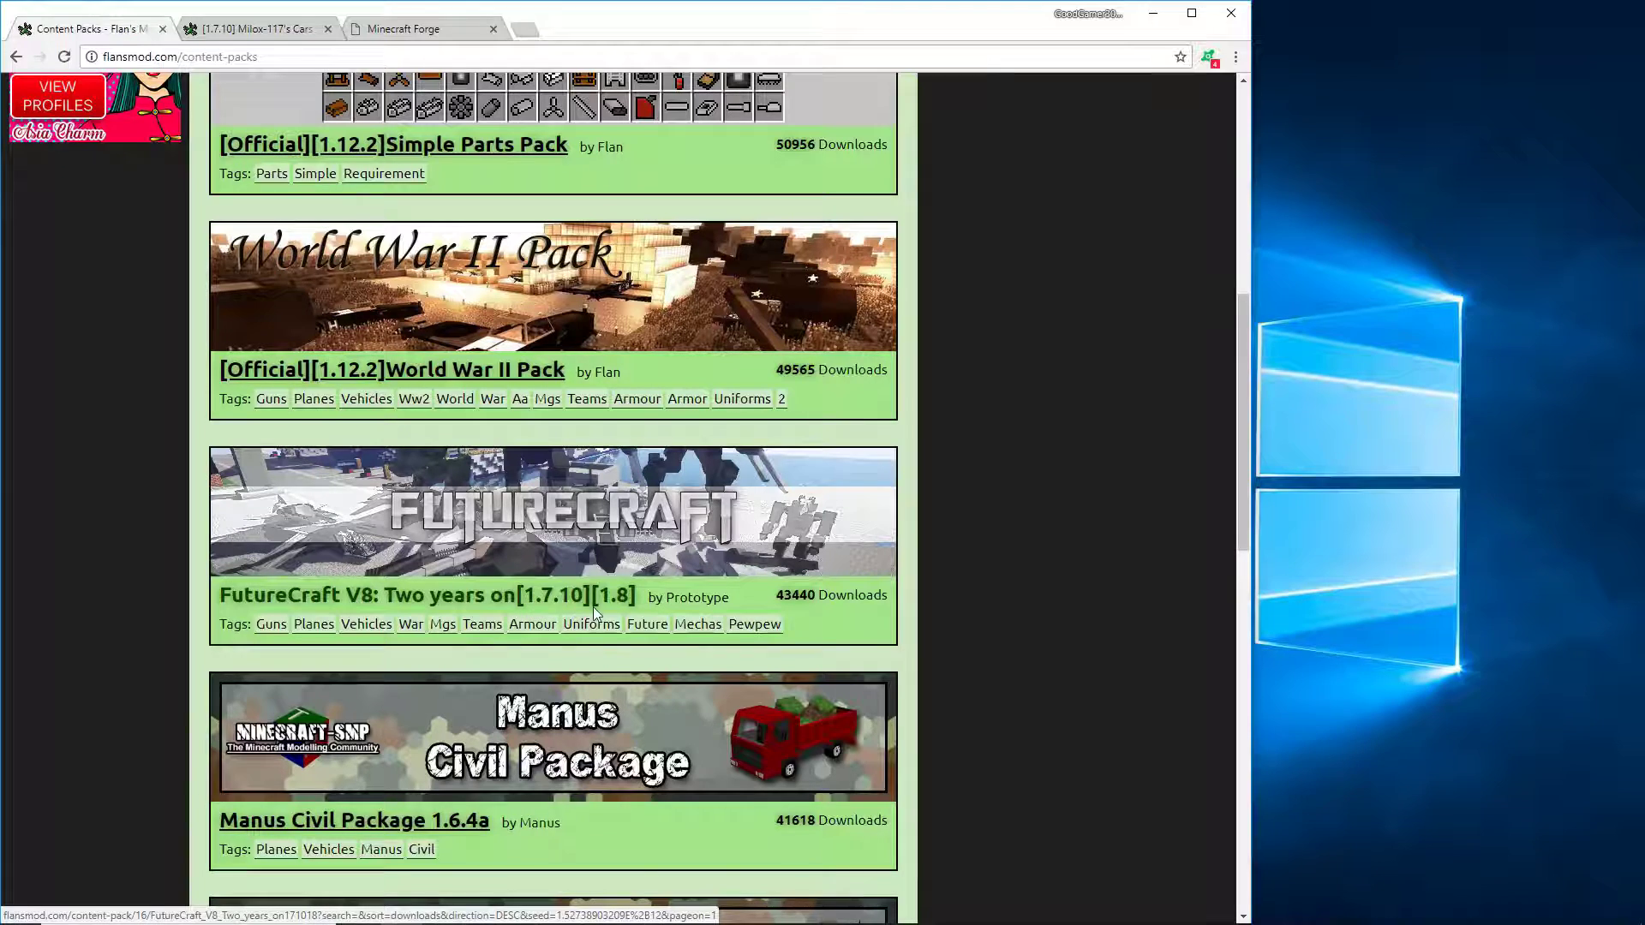
{"action": "scroll", "coordinate": [593, 606], "scroll_direction": "down", "scroll_amount": 3}
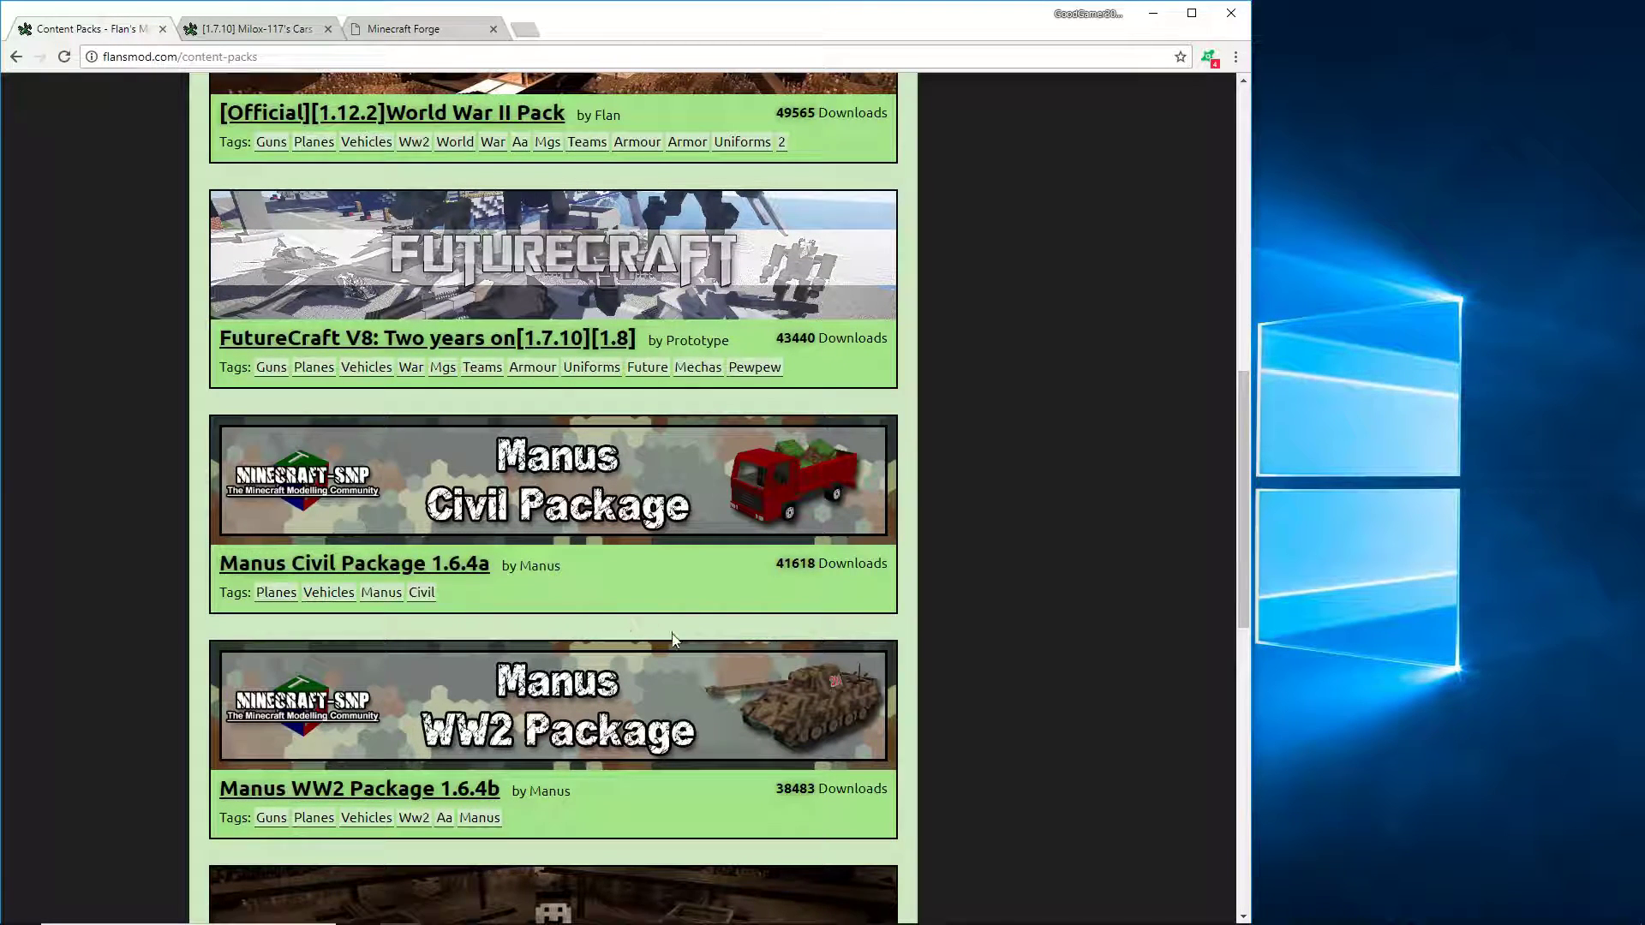
{"action": "scroll", "coordinate": [673, 639], "scroll_direction": "up", "scroll_amount": 12}
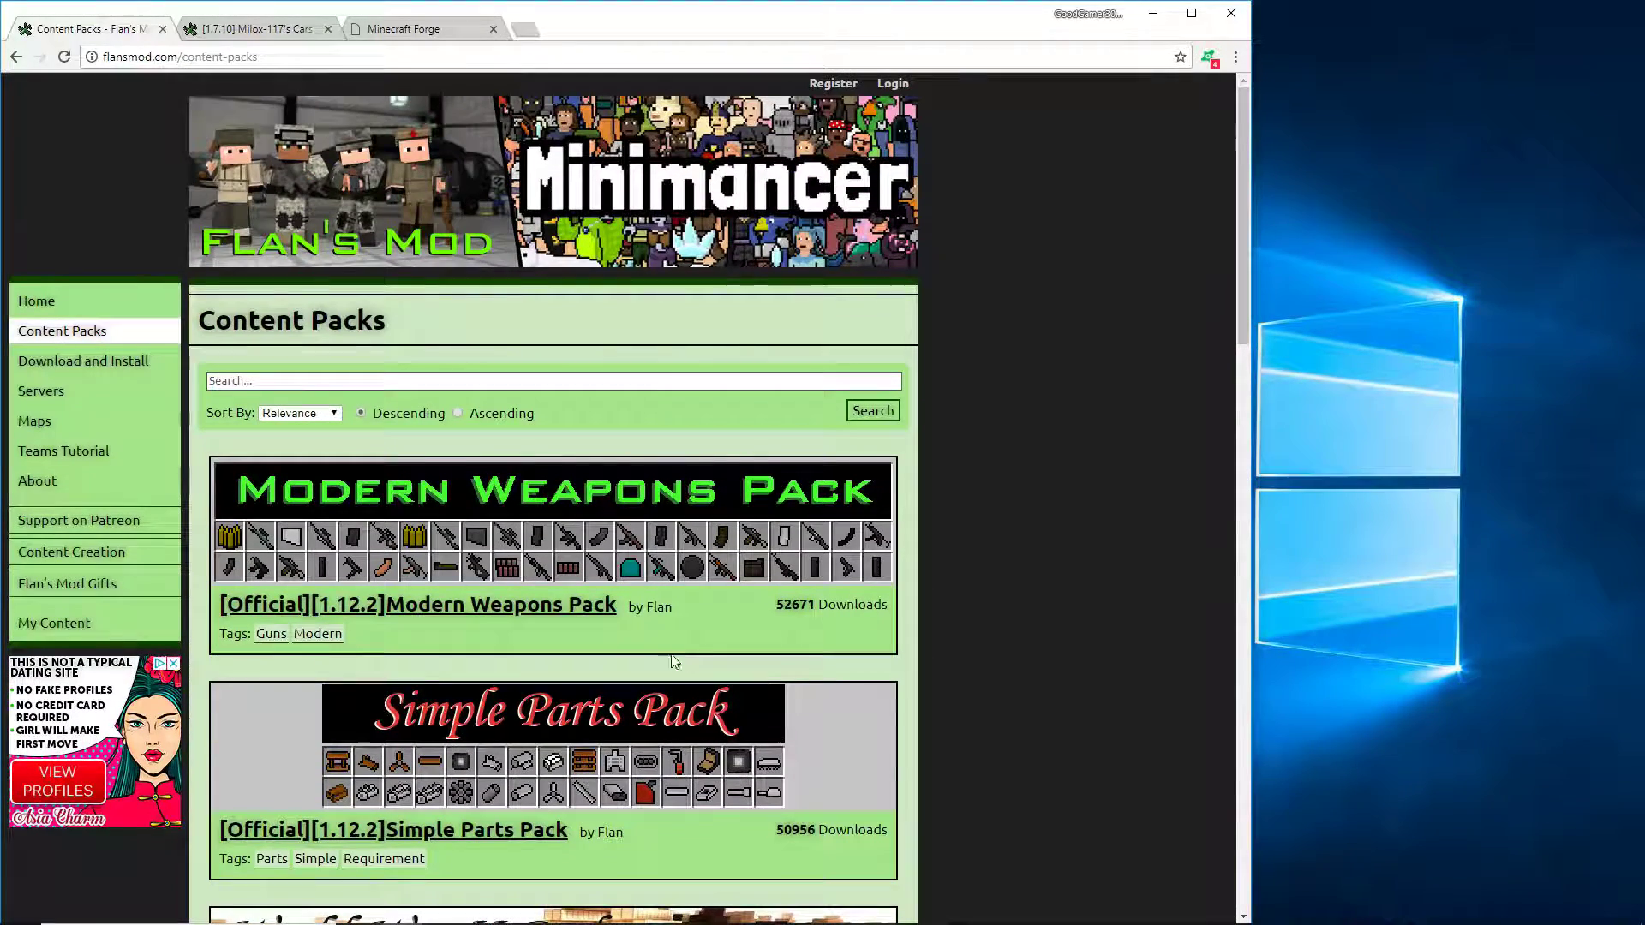
{"action": "left_click", "coordinate": [588, 606]}
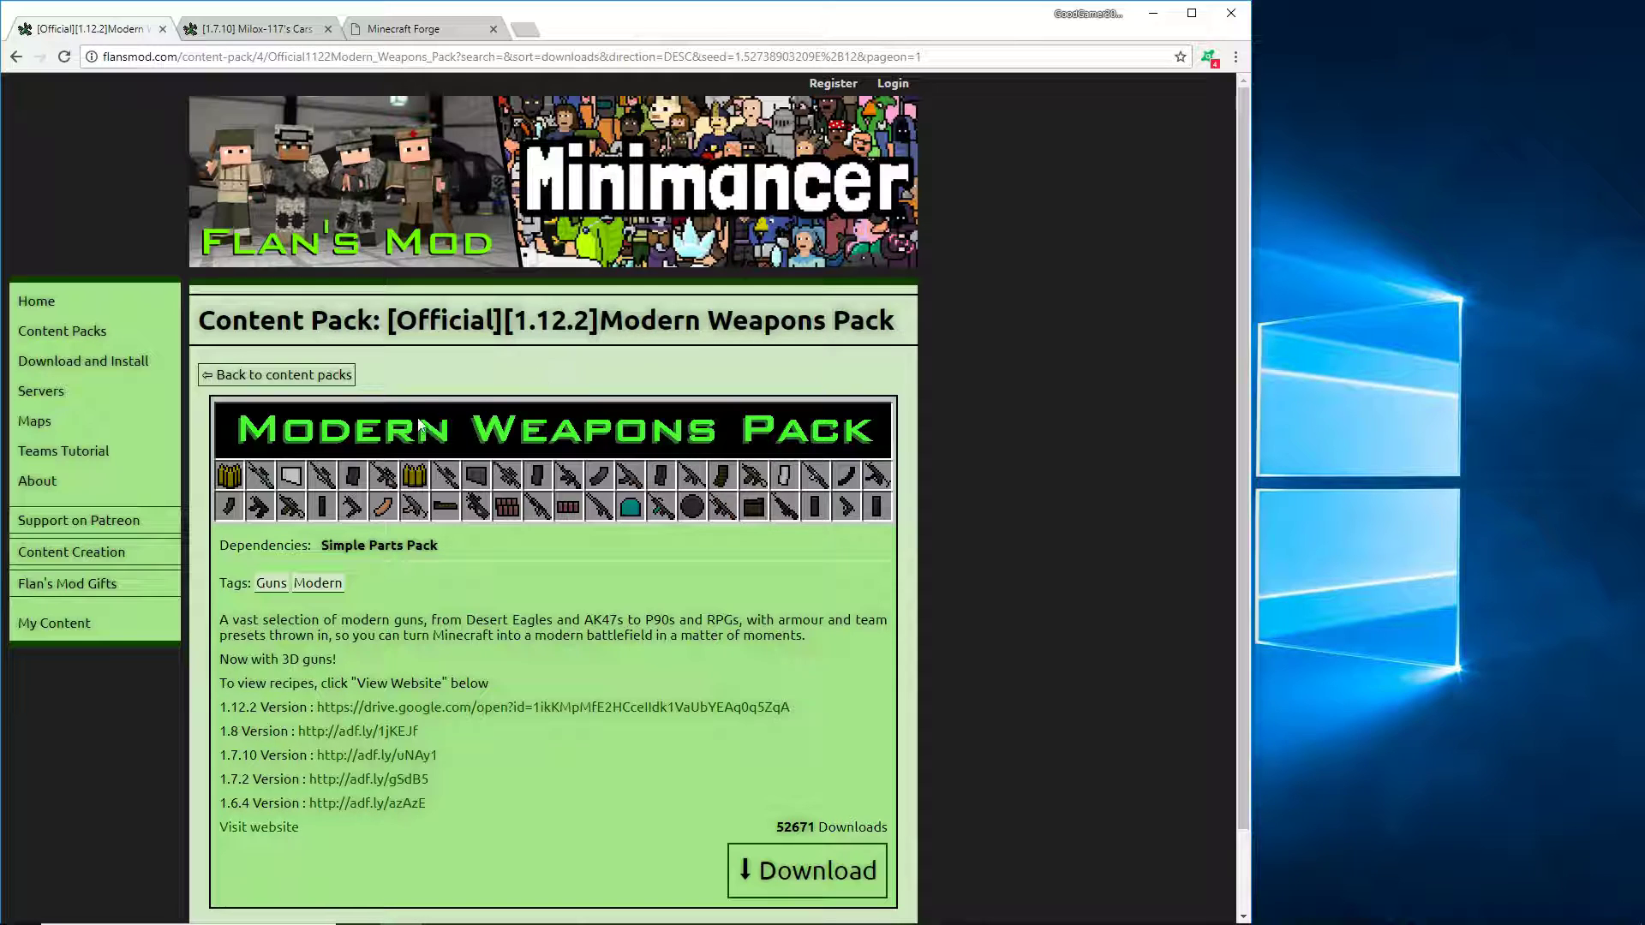
Compare the Modern Weapons Pack's 1.12.2 title with the Cars Package 5's 1.7.10 version.
{"action": "left_click_drag", "start_coordinate": [515, 321], "coordinate": [573, 321]}
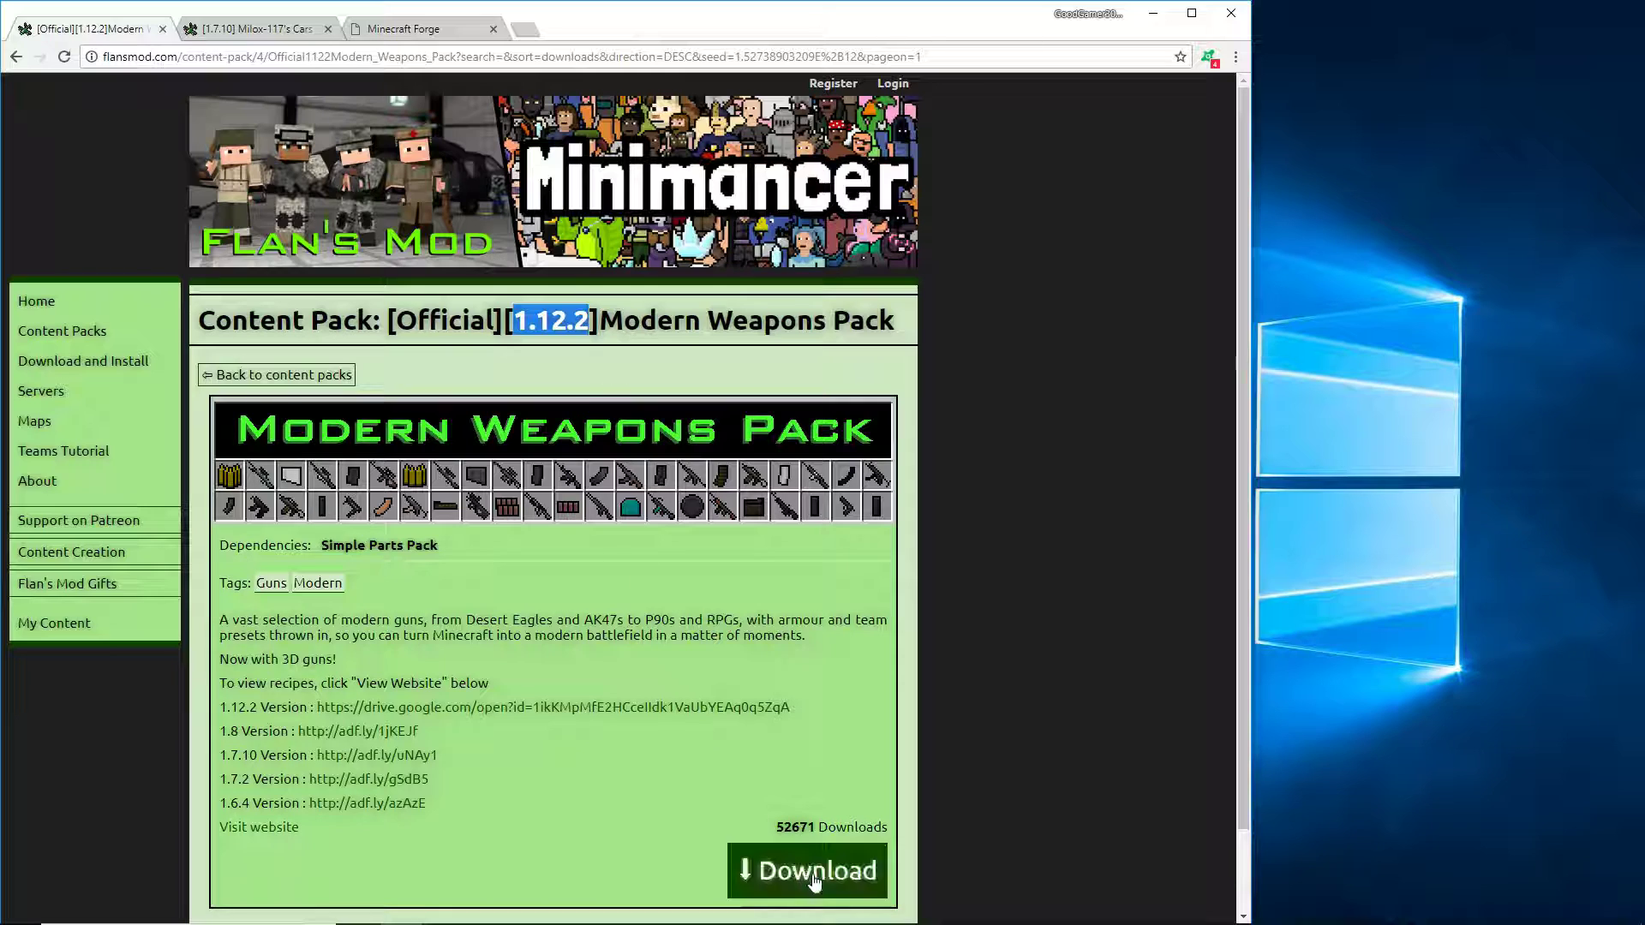
{"action": "left_click", "coordinate": [661, 775]}
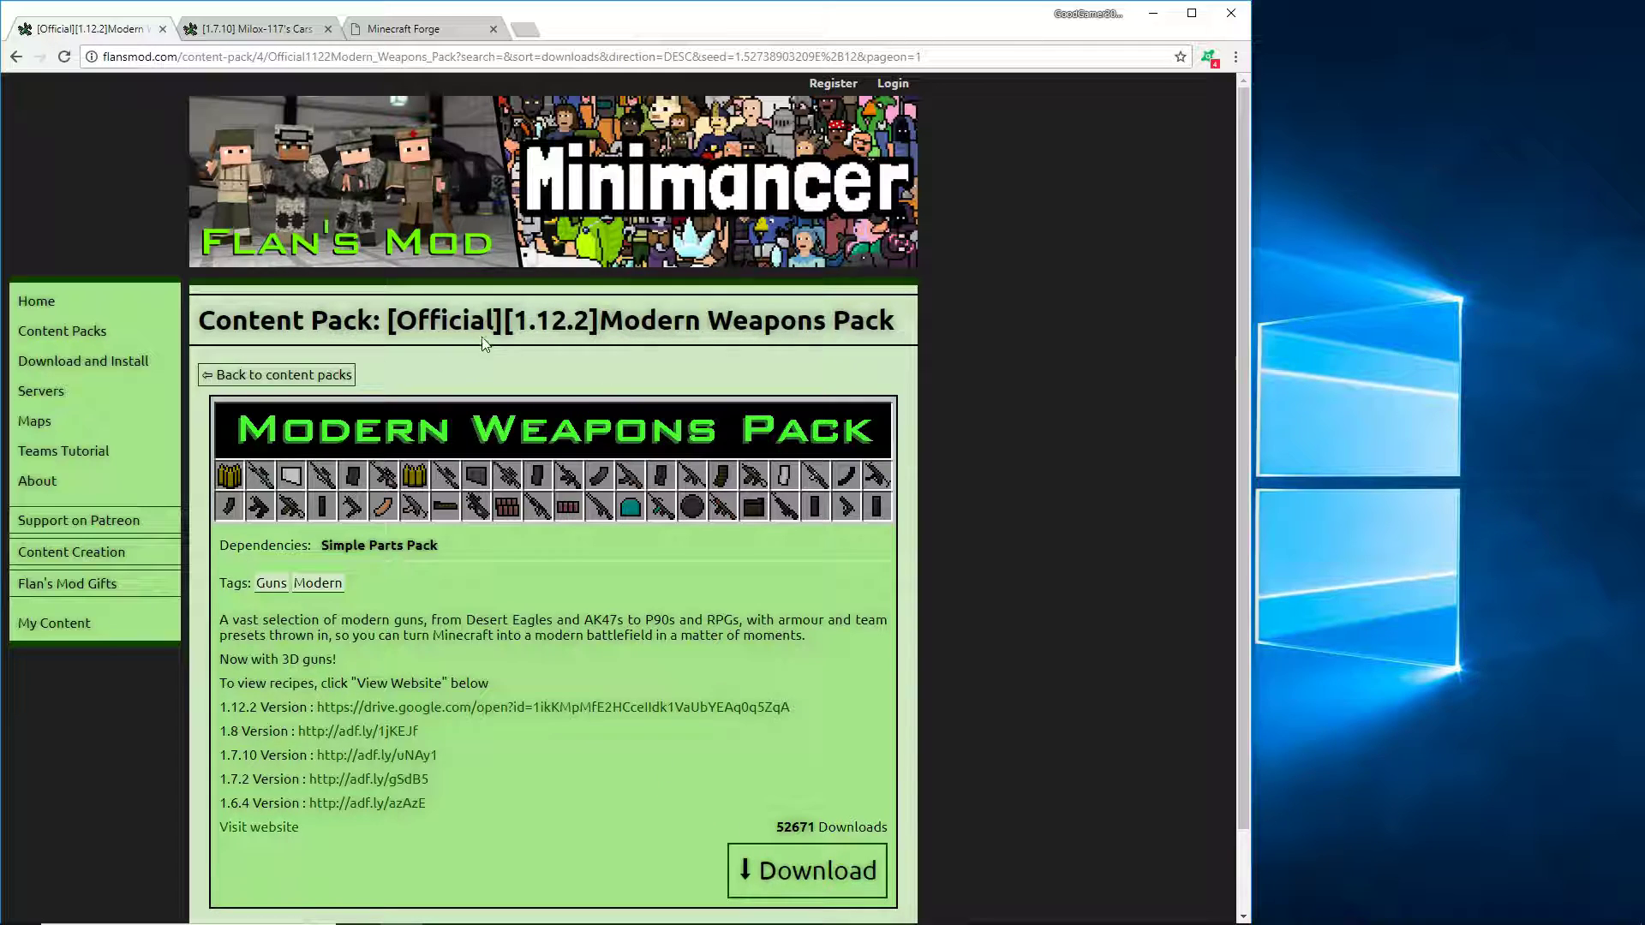
{"action": "left_click_drag", "start_coordinate": [517, 321], "coordinate": [600, 313]}
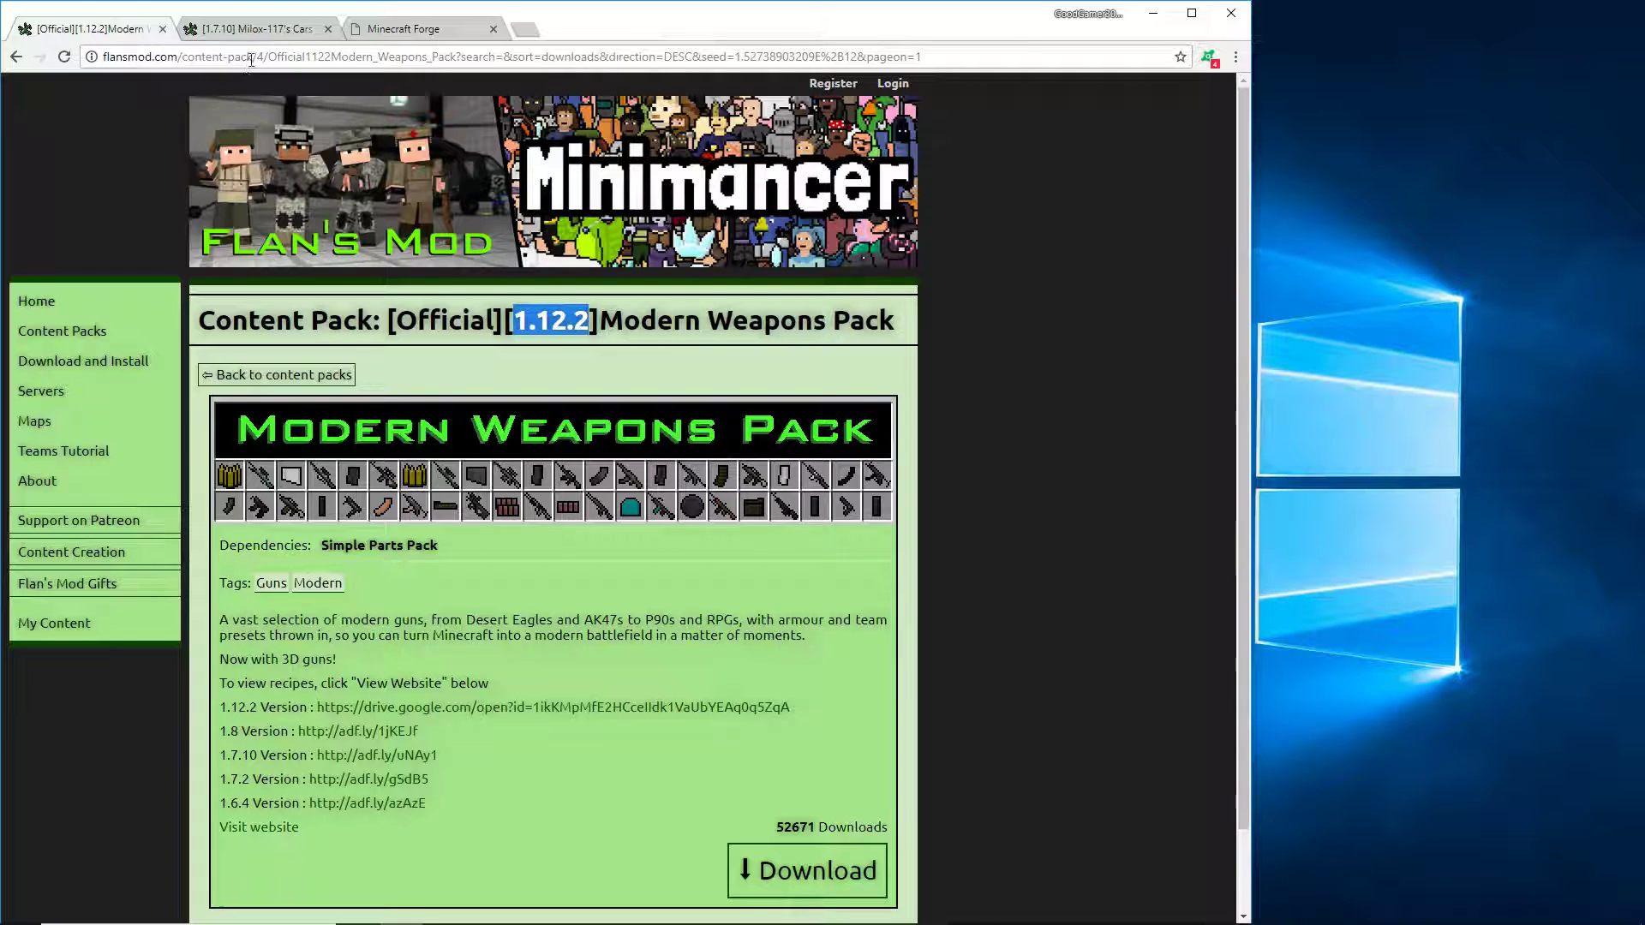
{"action": "left_click", "coordinate": [261, 35]}
{"action": "left_click_drag", "start_coordinate": [401, 314], "coordinate": [478, 319]}
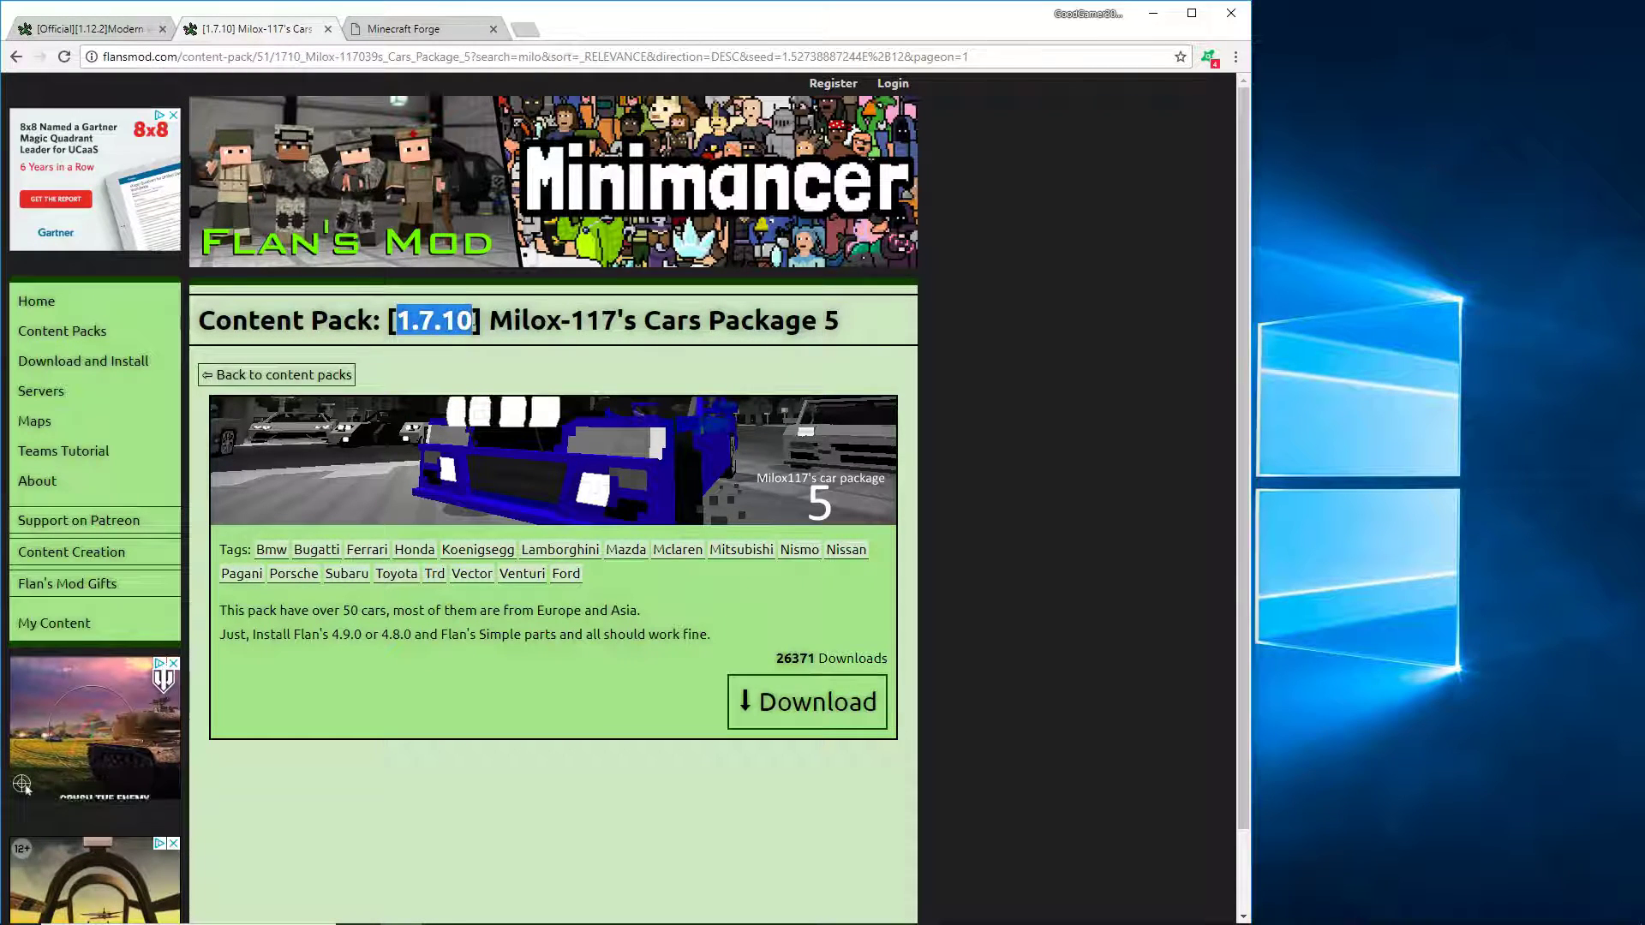
{"action": "left_click", "coordinate": [478, 319]}
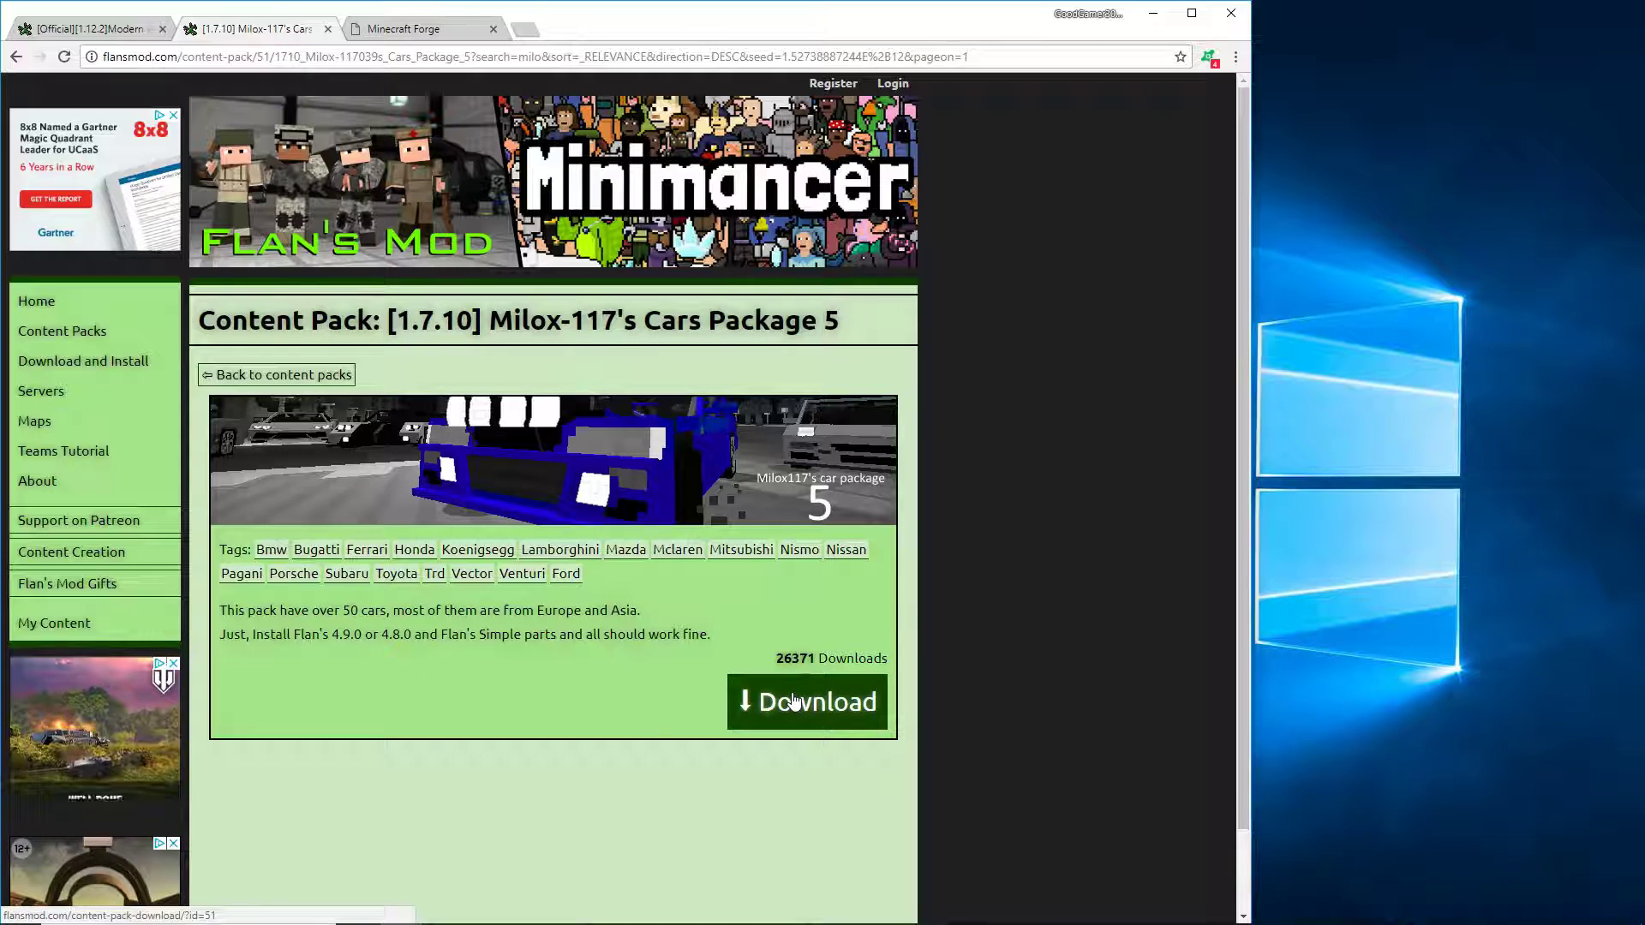
Back on the Modern Weapons Pack page, find and highlight the 1.7.10 version line.
{"action": "left_click", "coordinate": [97, 26]}
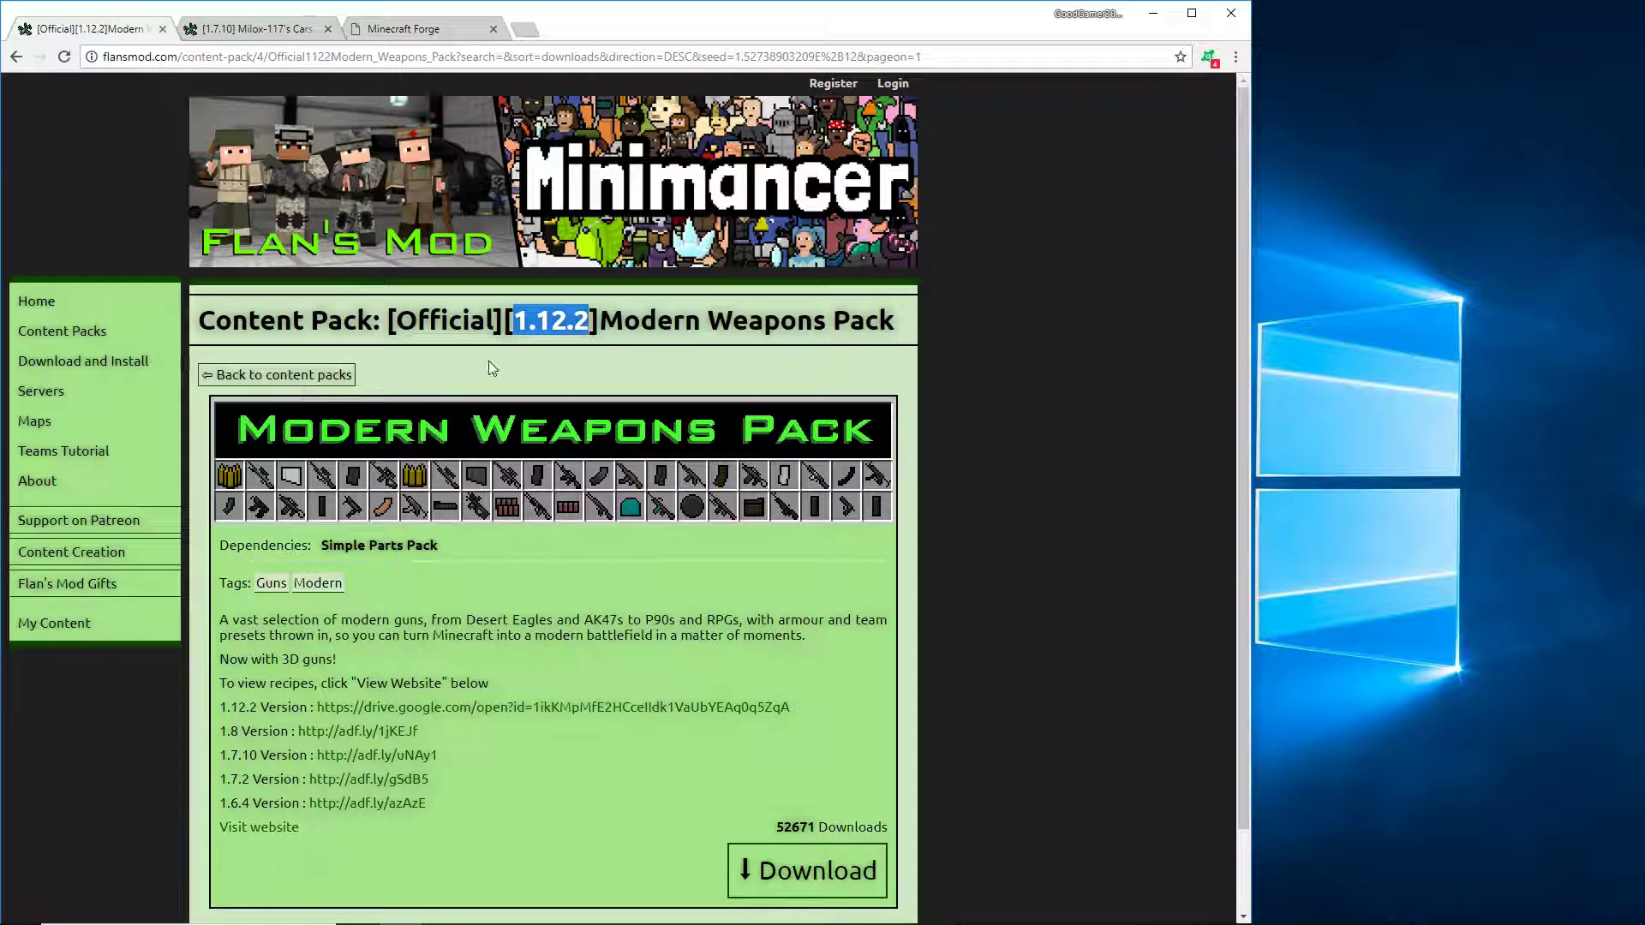
{"action": "left_click", "coordinate": [558, 318]}
{"action": "scroll", "coordinate": [345, 686], "scroll_direction": "down", "scroll_amount": 1}
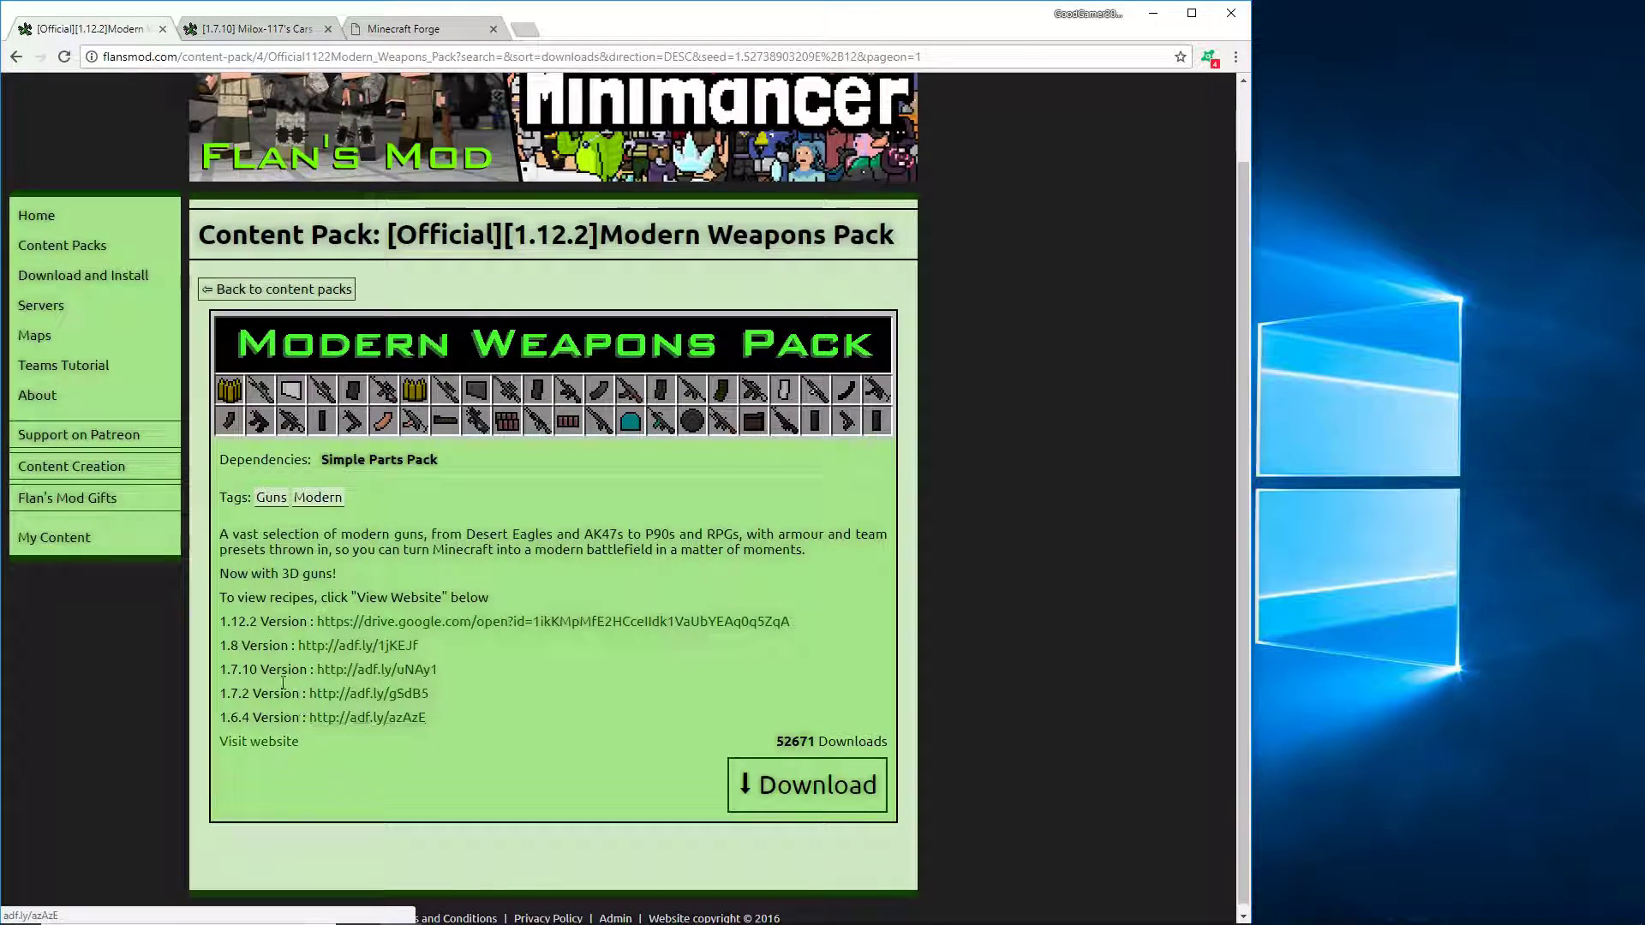
{"action": "left_click_drag", "start_coordinate": [220, 669], "coordinate": [259, 669]}
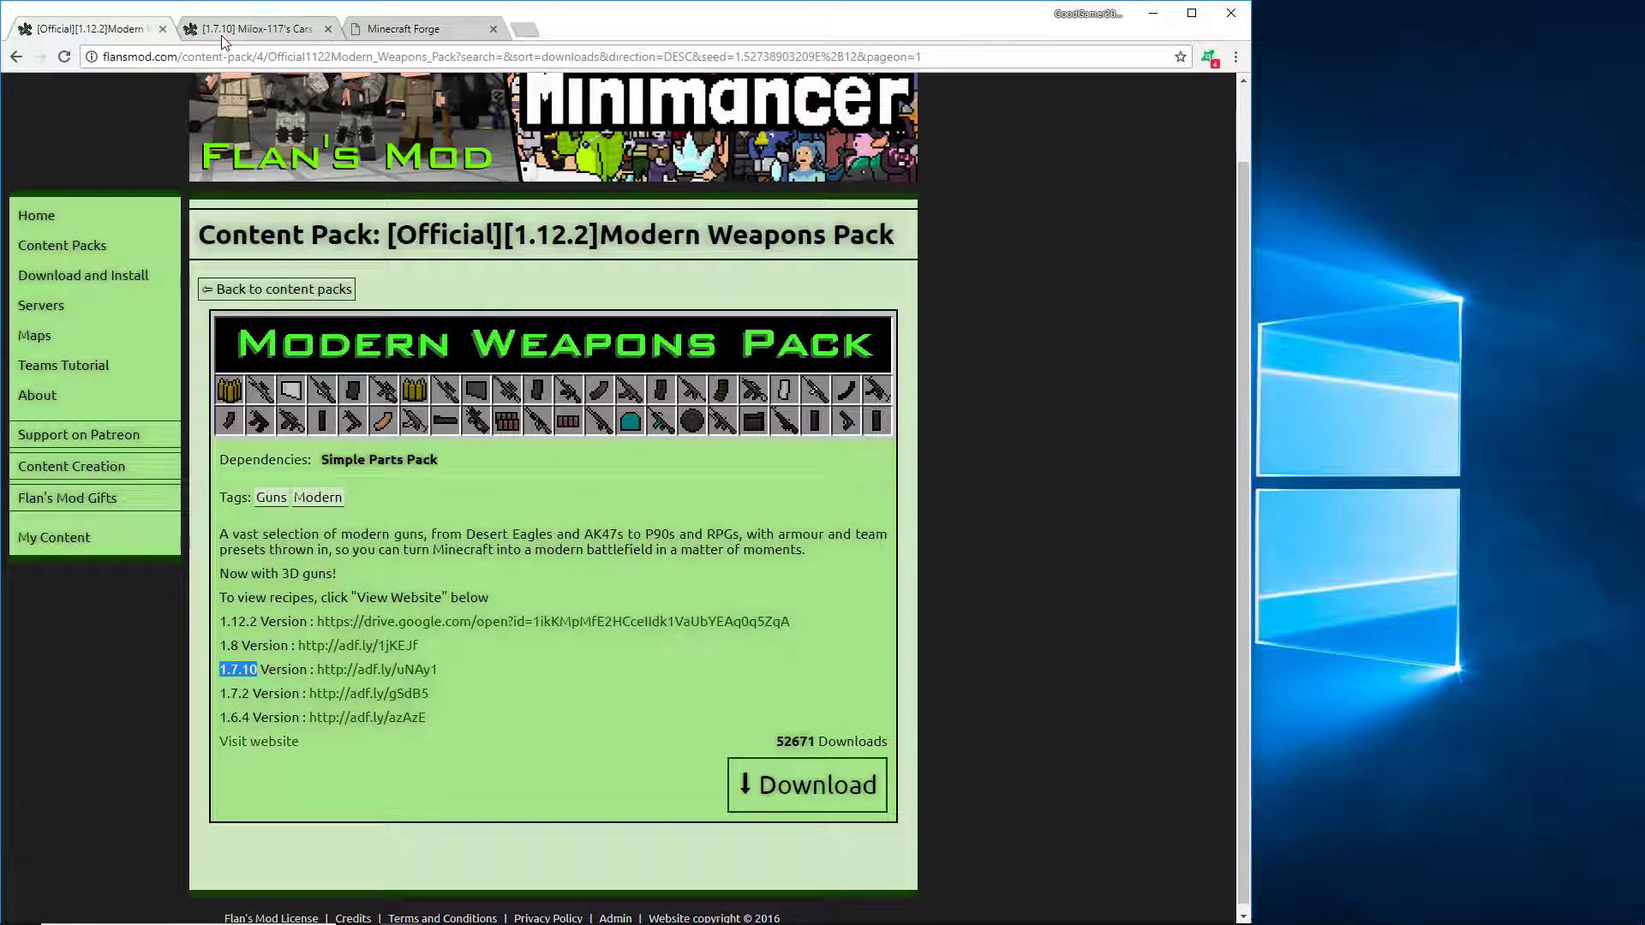
Follow the 1.7.10 download link past the adf.ly ad to MediaFire.
{"action": "left_click", "coordinate": [371, 673]}
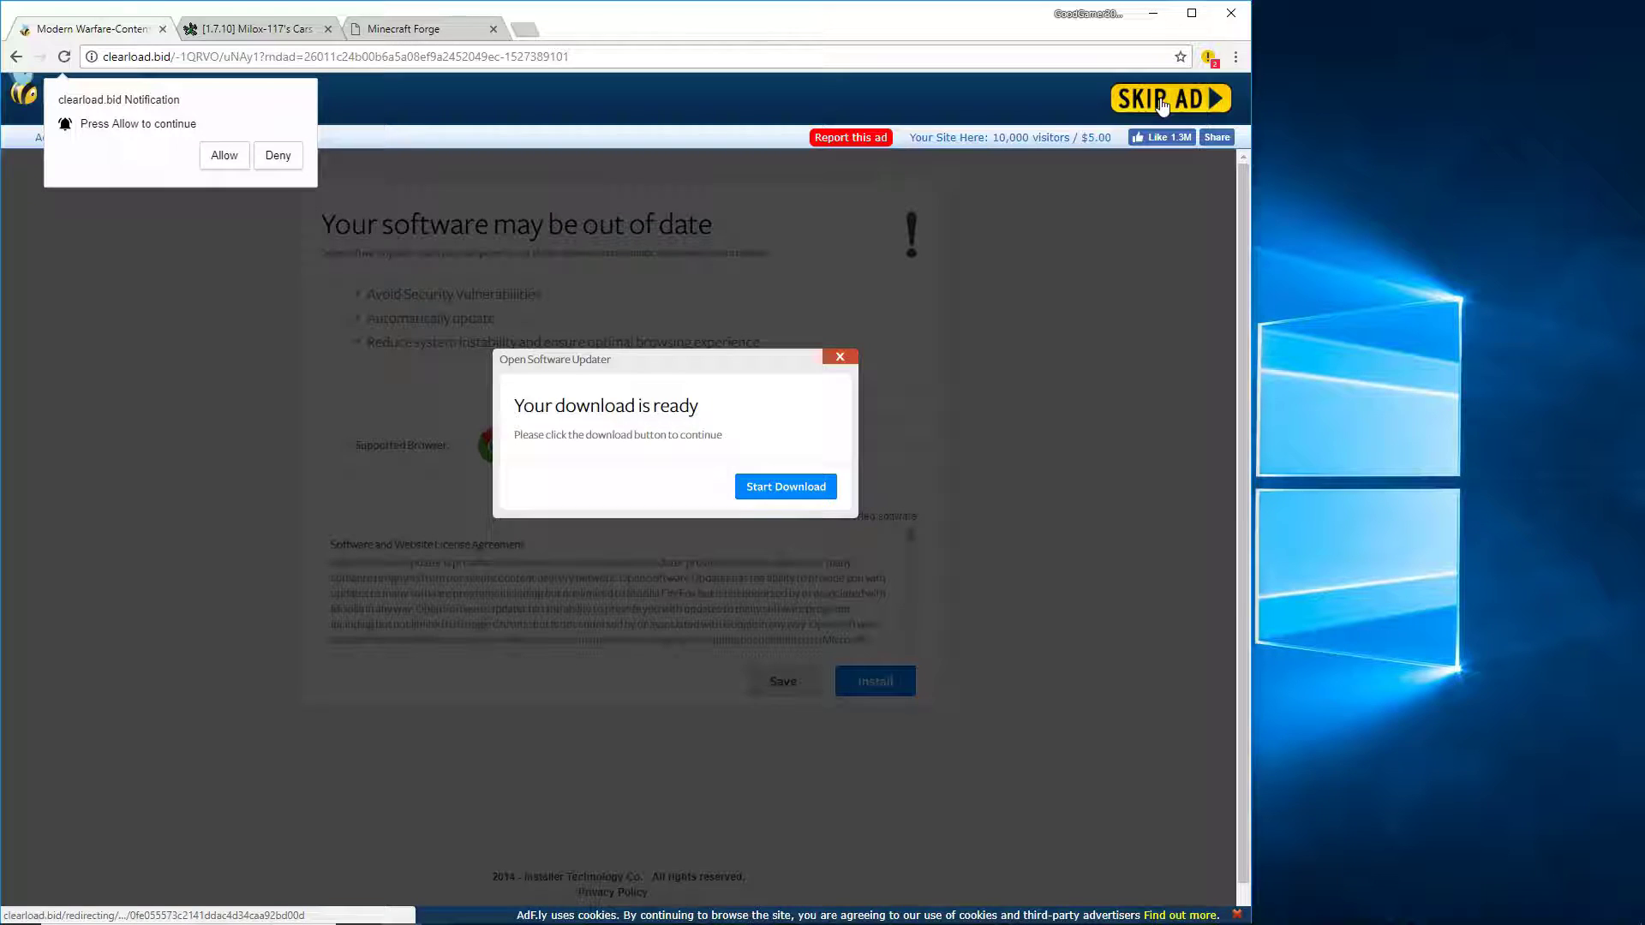
{"action": "left_click", "coordinate": [1162, 101]}
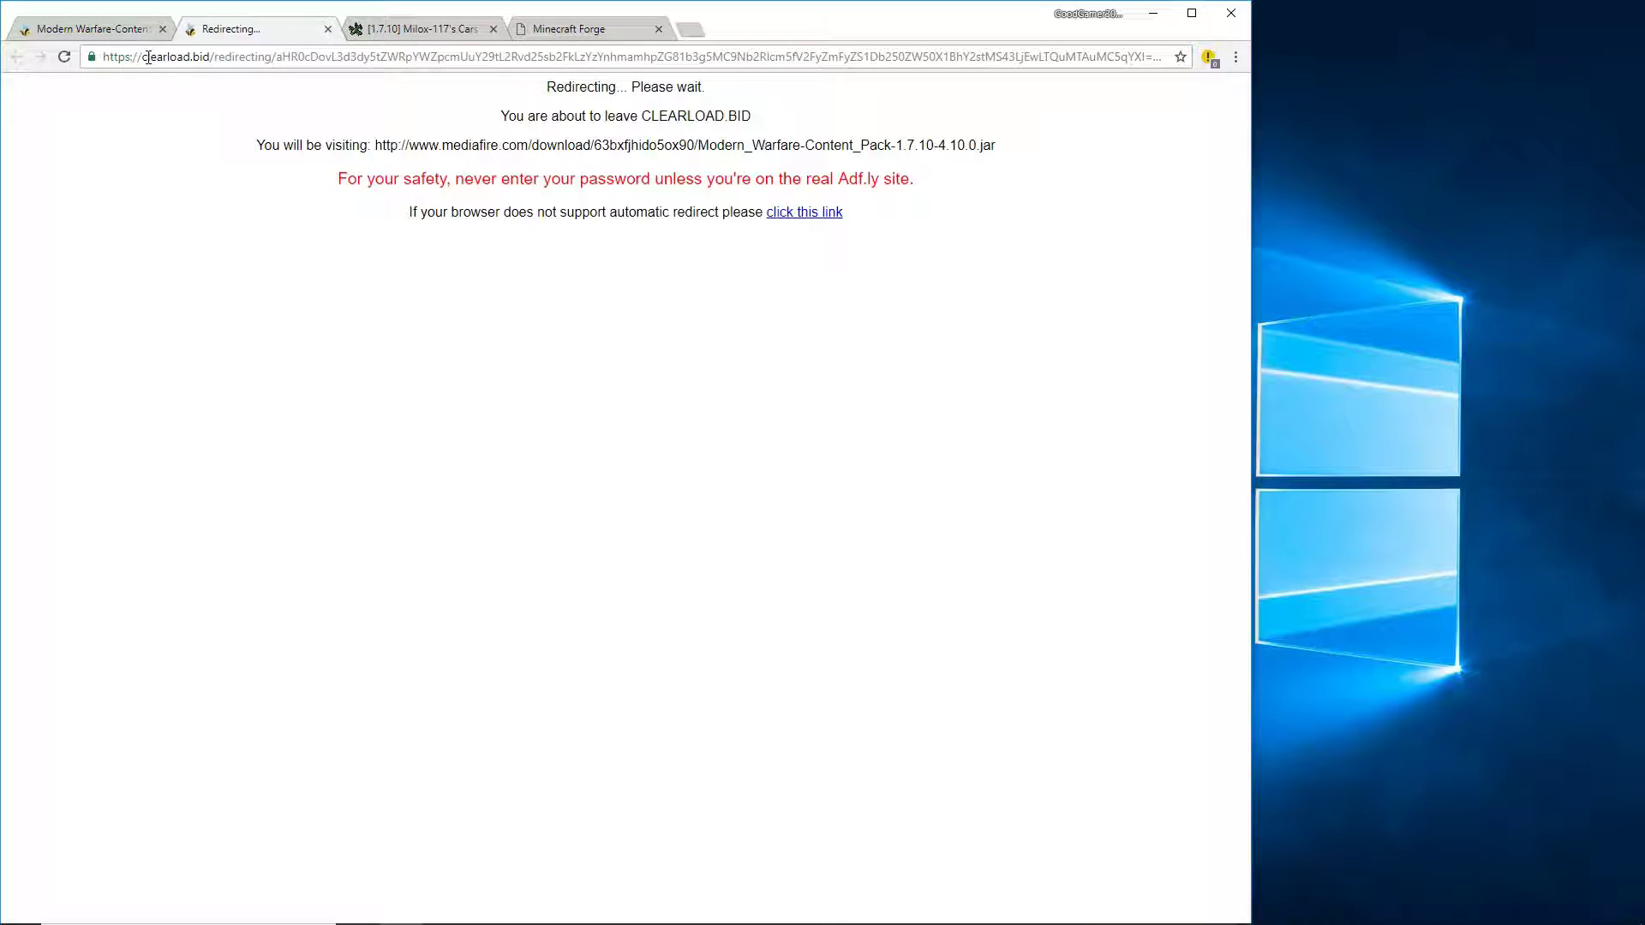
{"action": "left_click", "coordinate": [163, 30]}
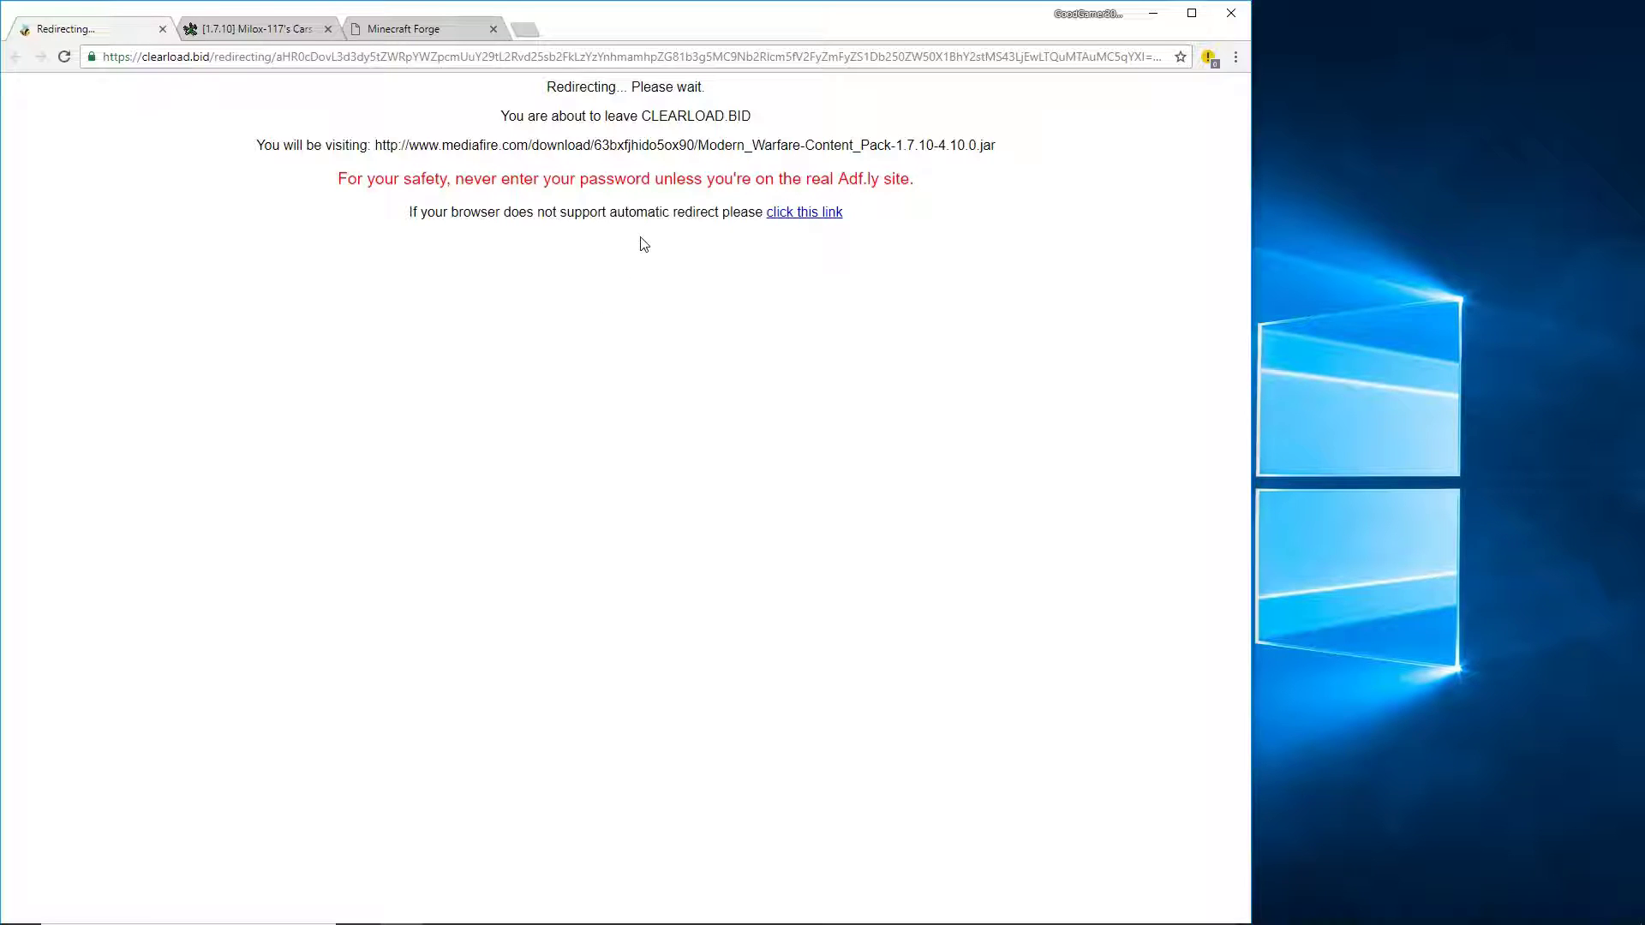
{"action": "left_click", "coordinate": [798, 218]}
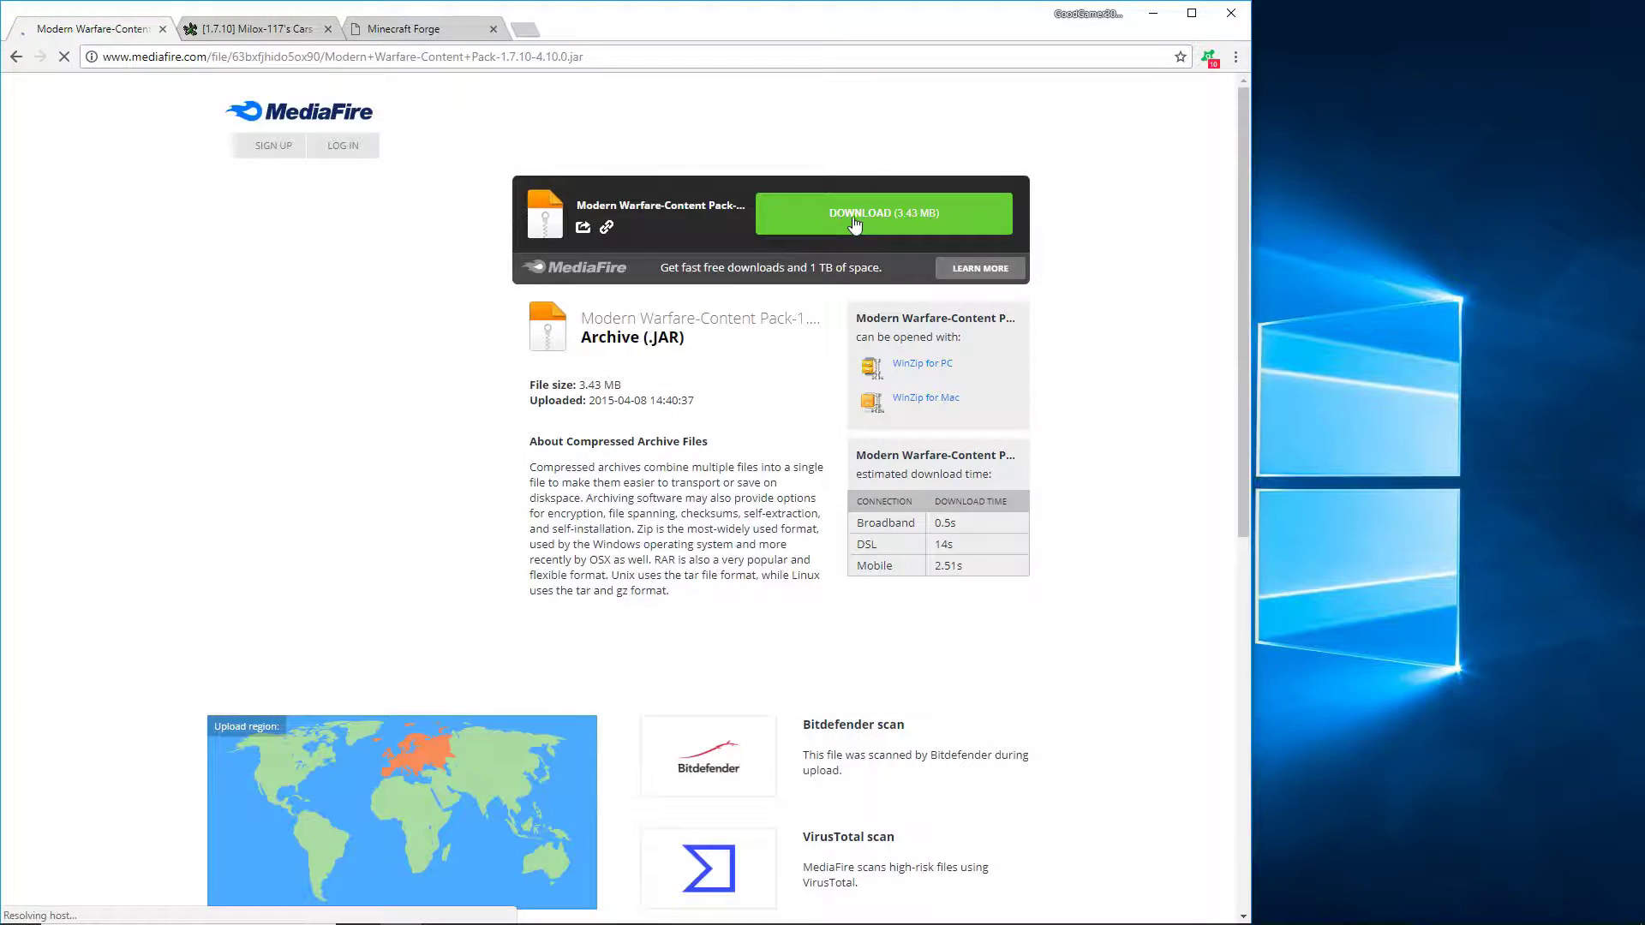
Download Modern Warfare-Content Pack-1.7.10-4.10.0.jar, keep it, and place it on the desktop.
{"action": "left_click", "coordinate": [806, 225]}
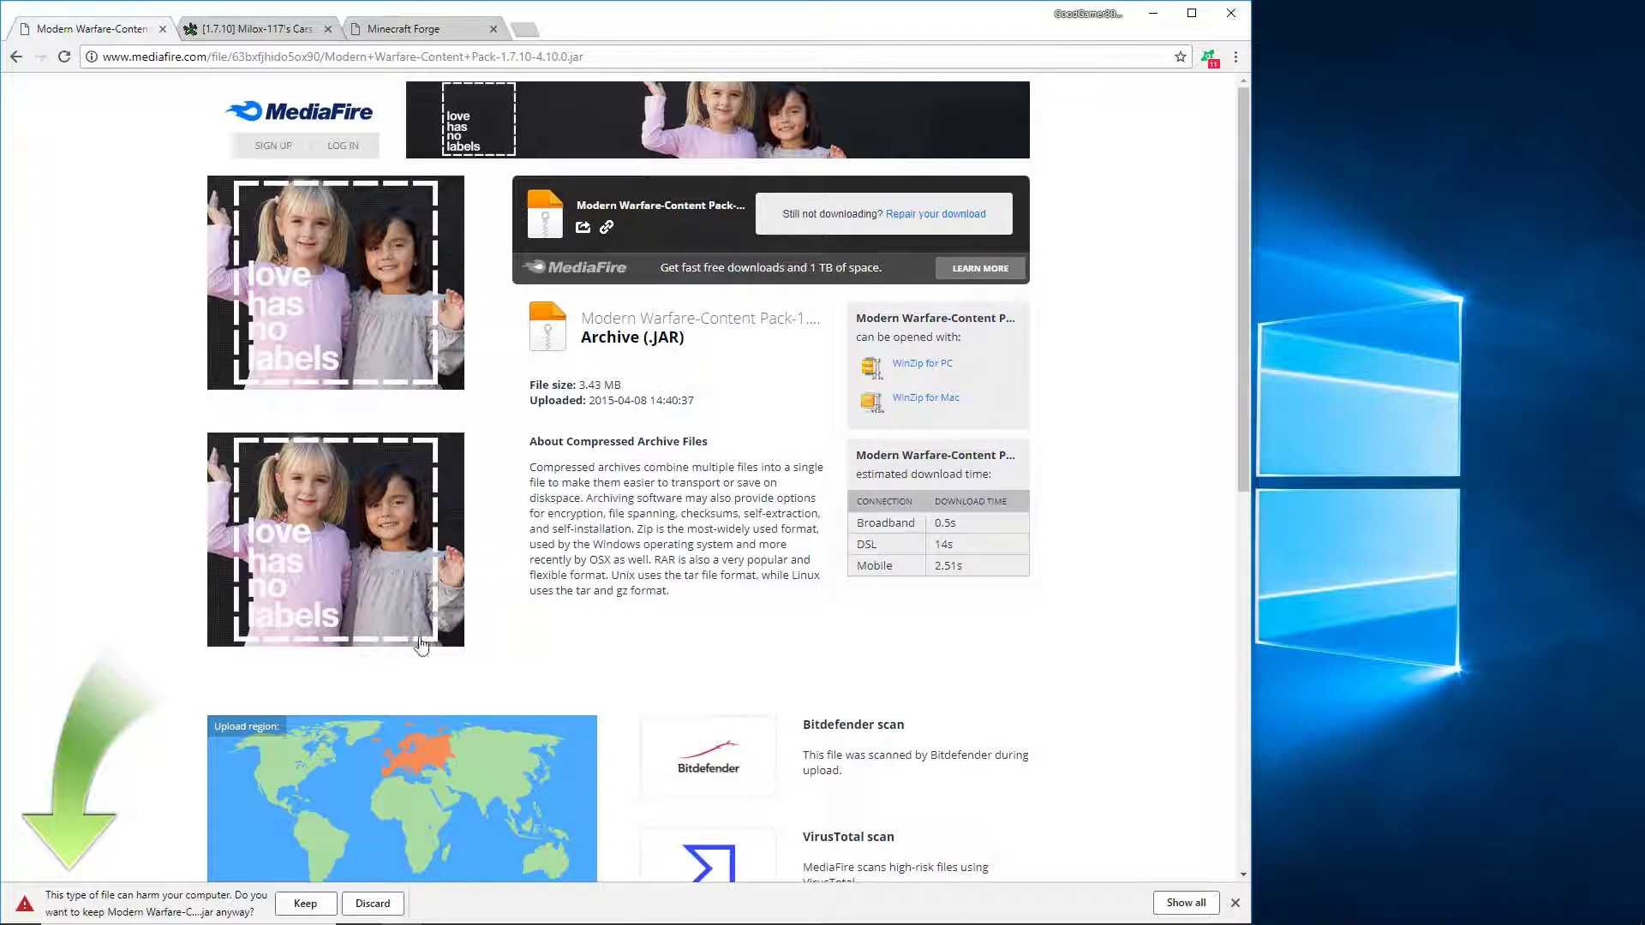
{"action": "left_click", "coordinate": [305, 905]}
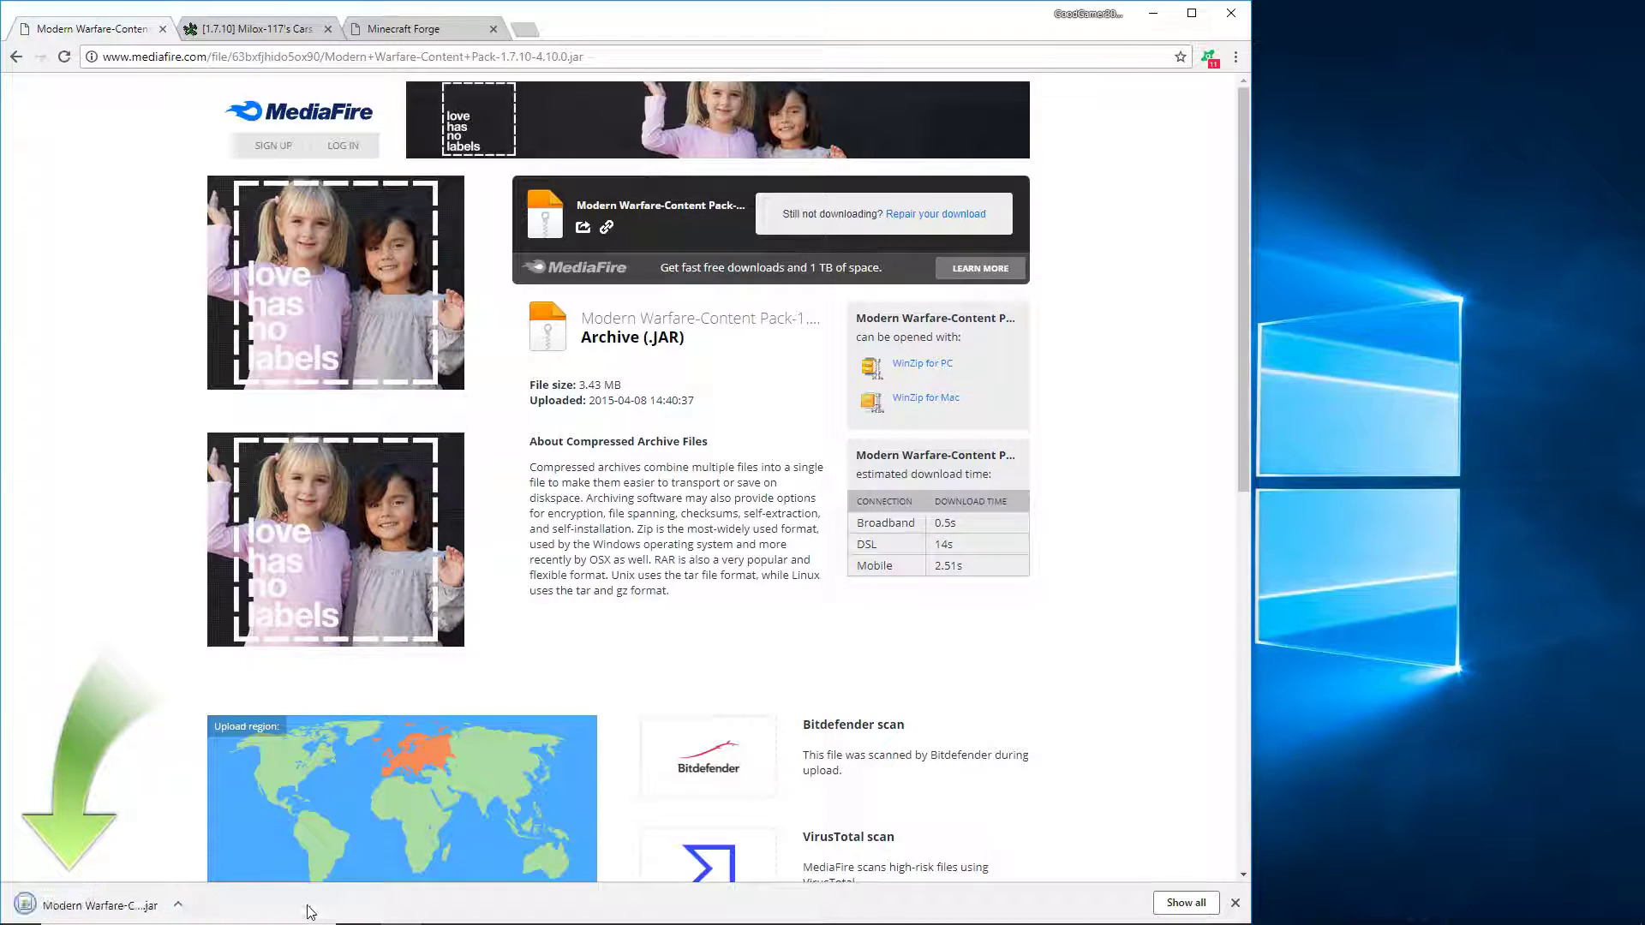
{"action": "left_click_drag", "start_coordinate": [121, 905], "coordinate": [1548, 89]}
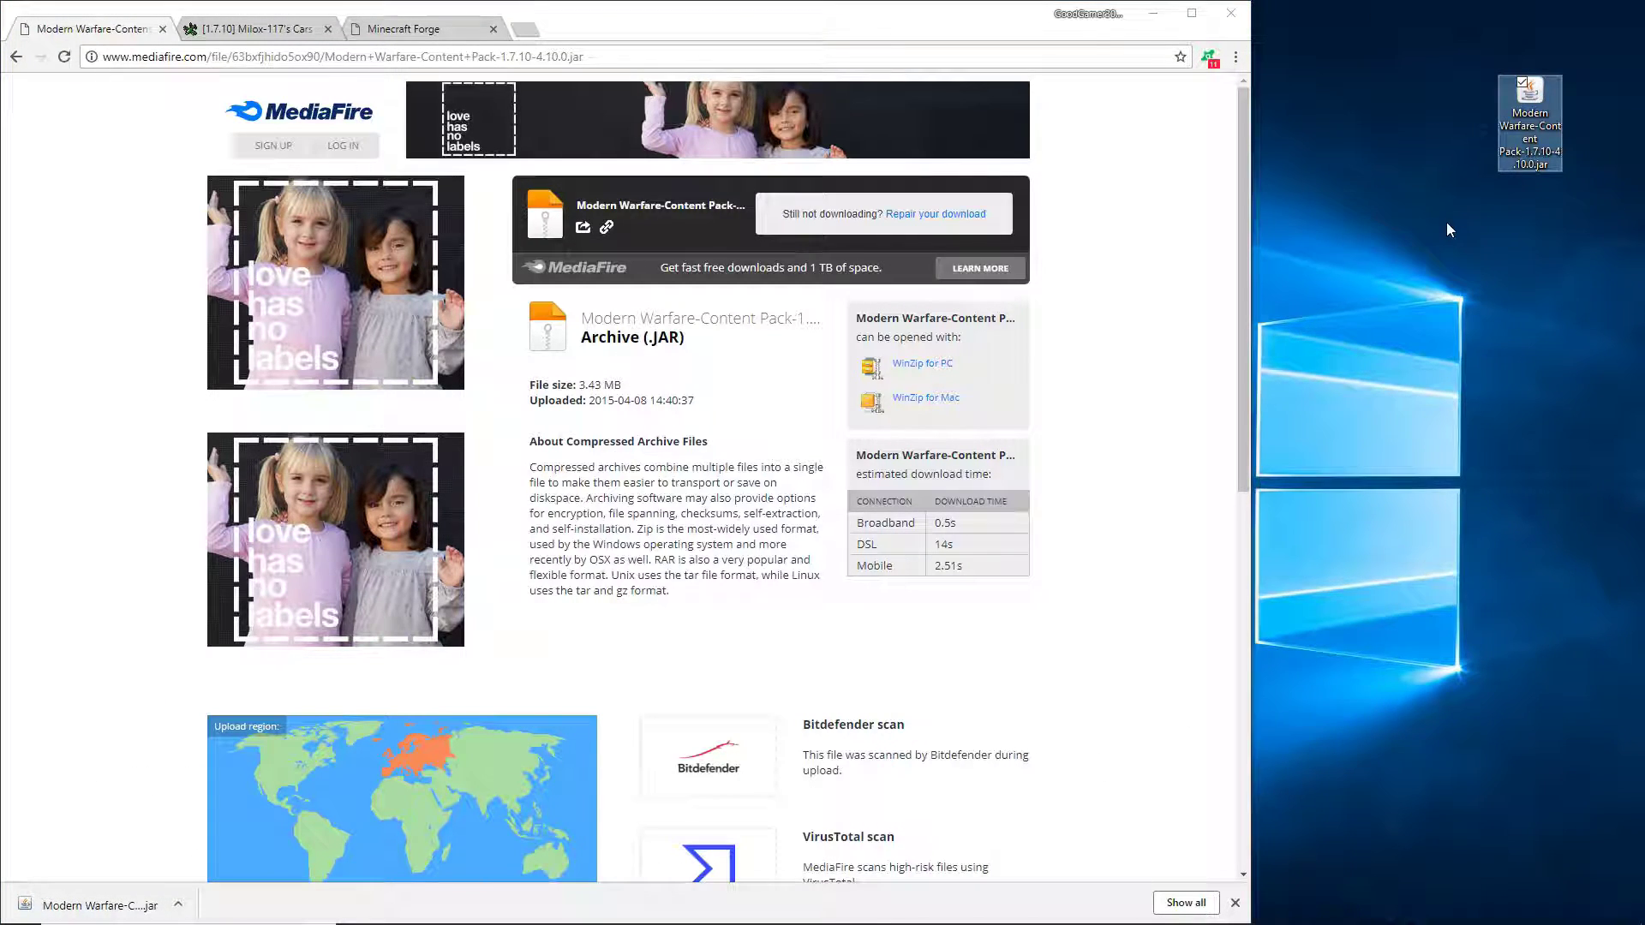
{"action": "left_click", "coordinate": [294, 35]}
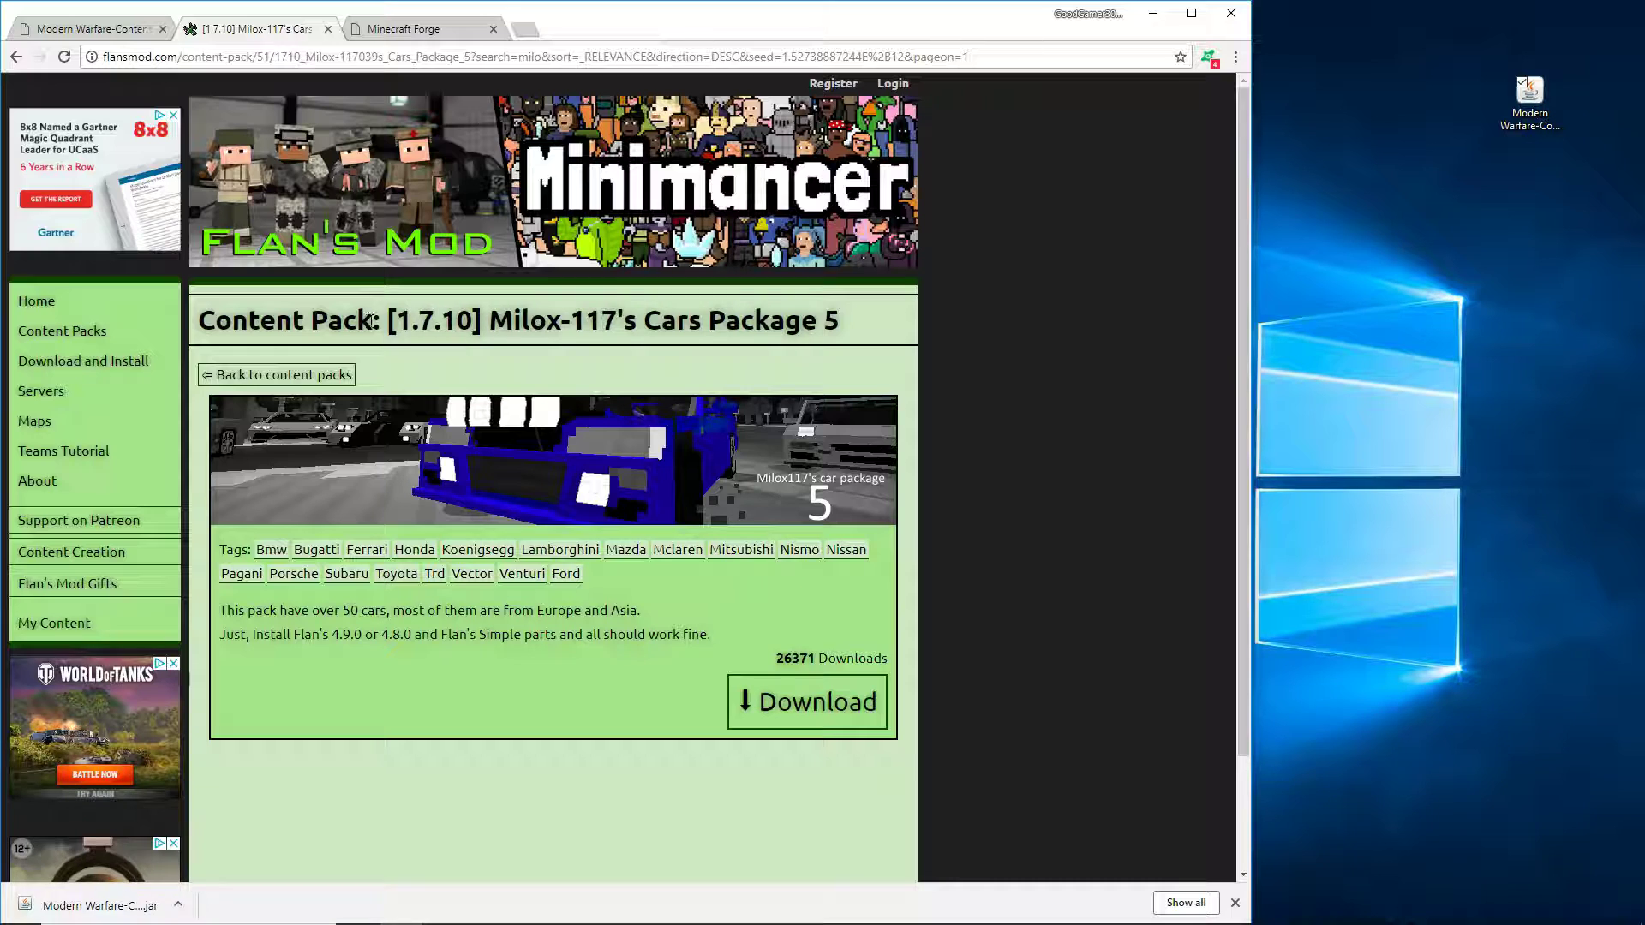
Confirm the 1.7.10 Cars Package 5 version, start its download, and skip the ad.
{"action": "double_click", "coordinate": [445, 324]}
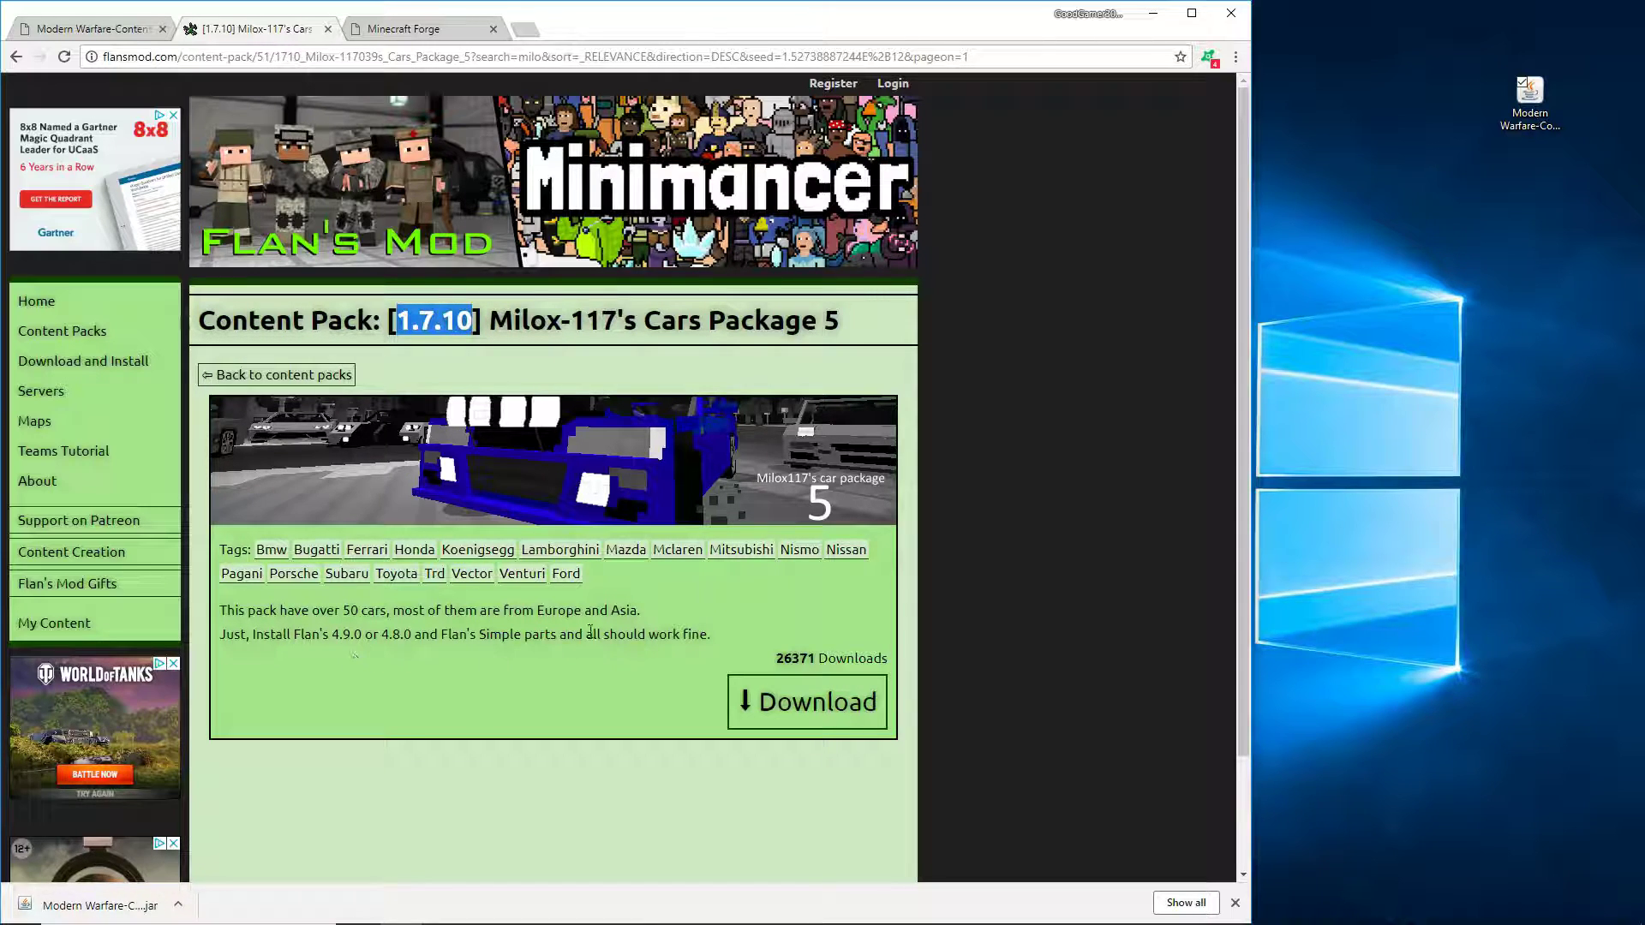
{"action": "left_click", "coordinate": [814, 701]}
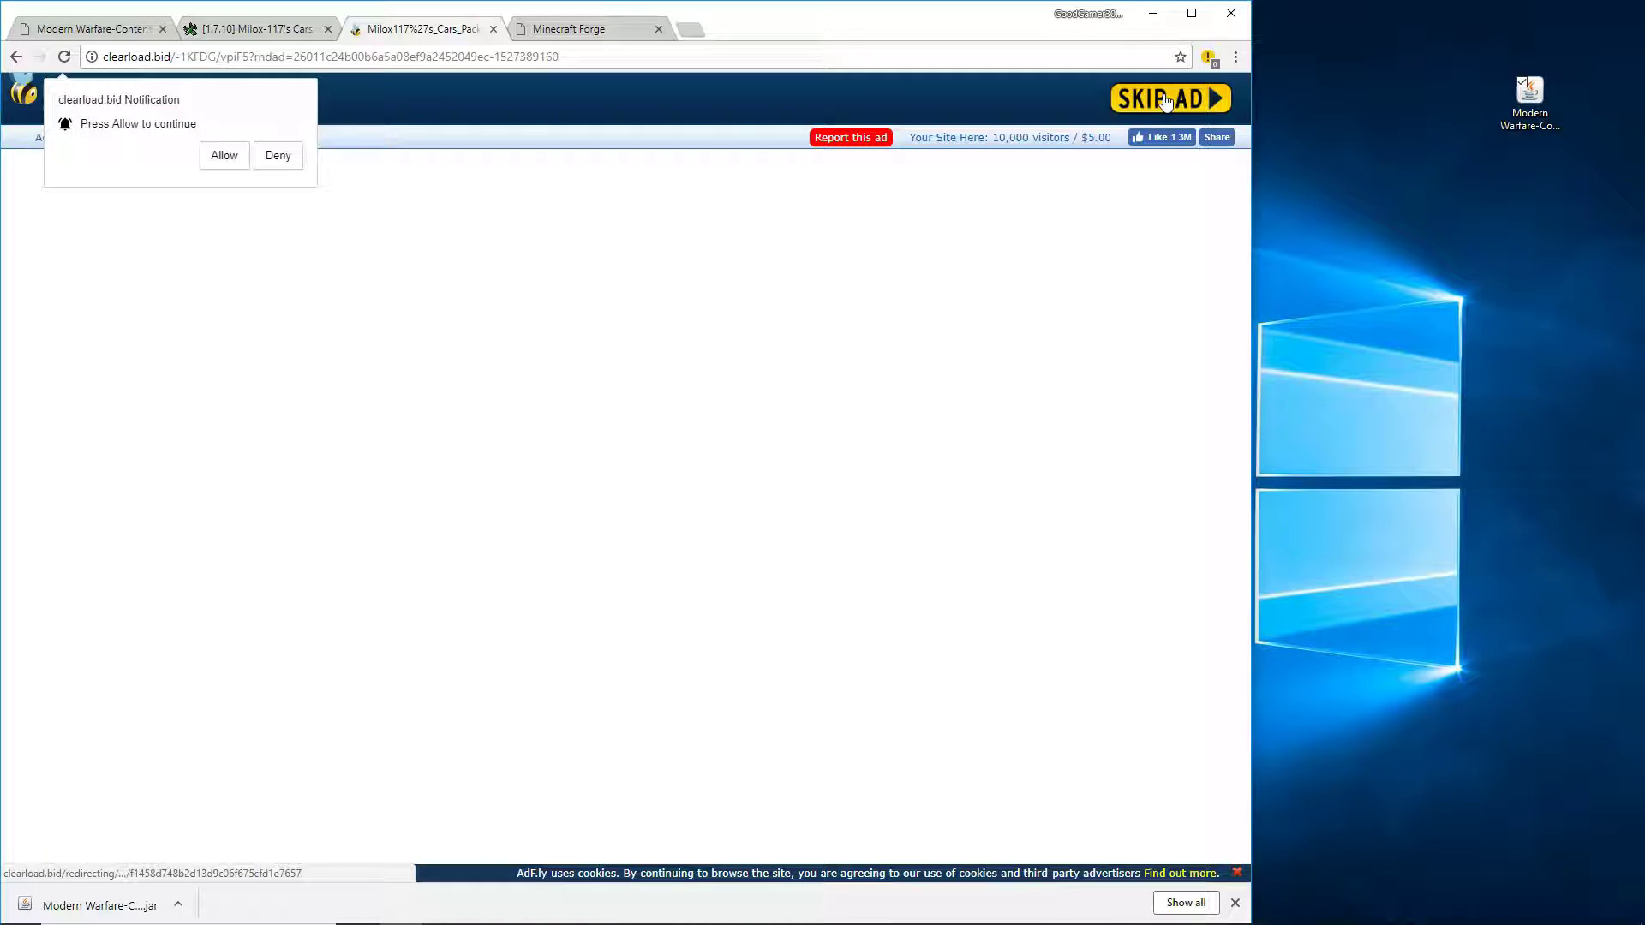
{"action": "left_click", "coordinate": [1166, 99]}
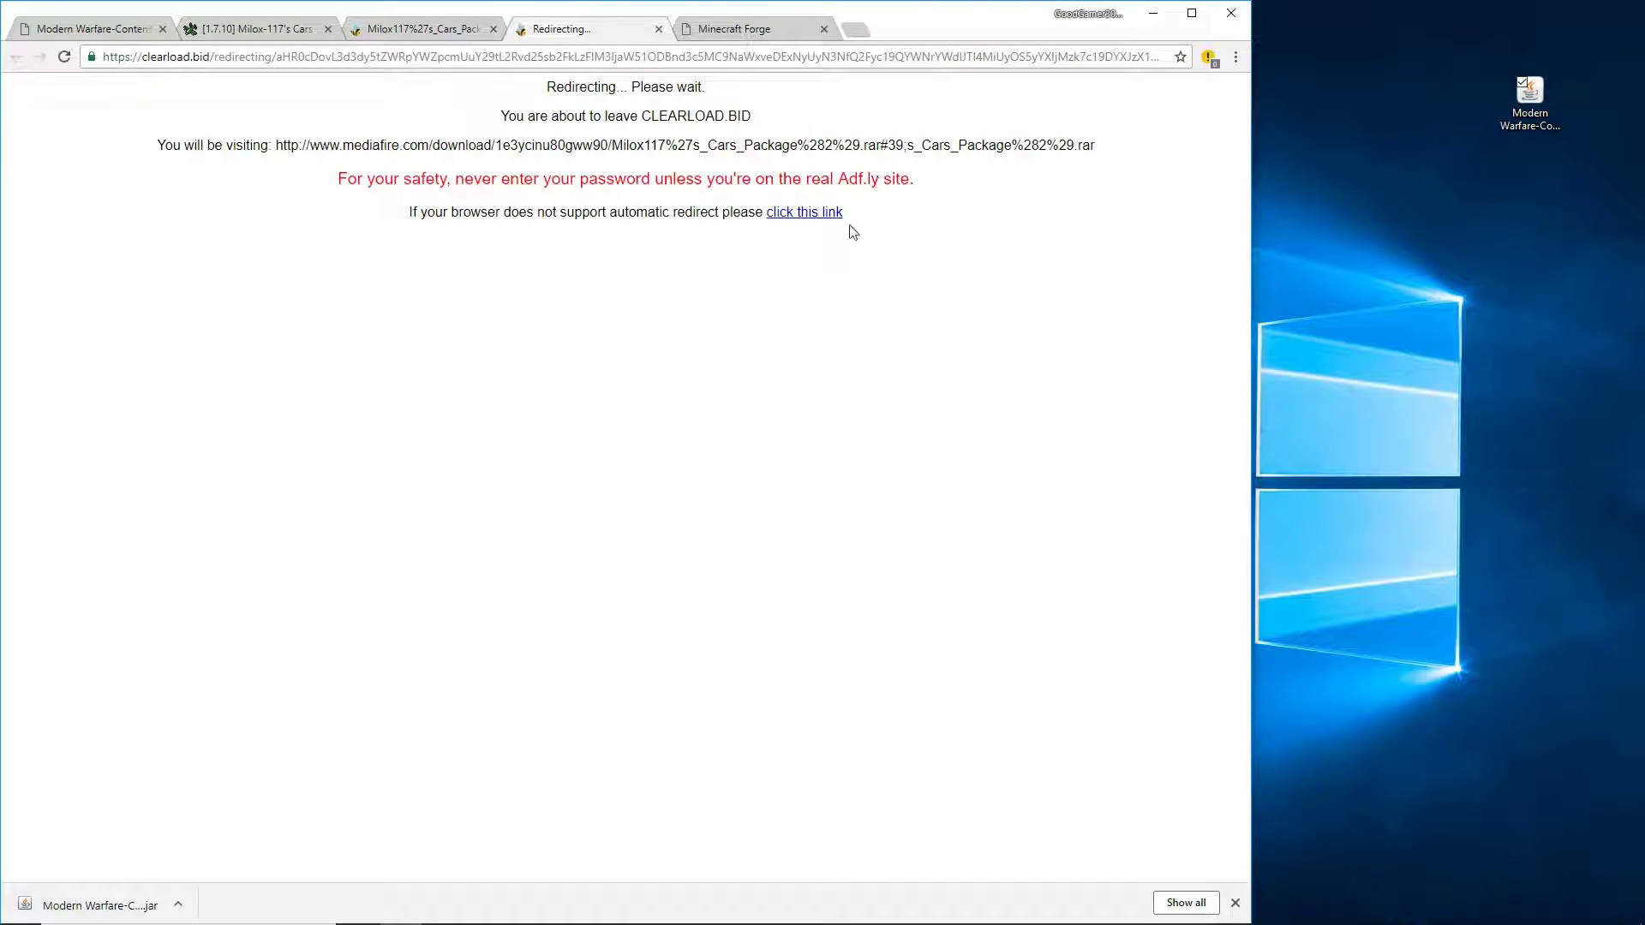
Download Milox117's_Cars_Package(2).rar from MediaFire onto the desktop, then return to Cars Package 5.
{"action": "left_click", "coordinate": [826, 217]}
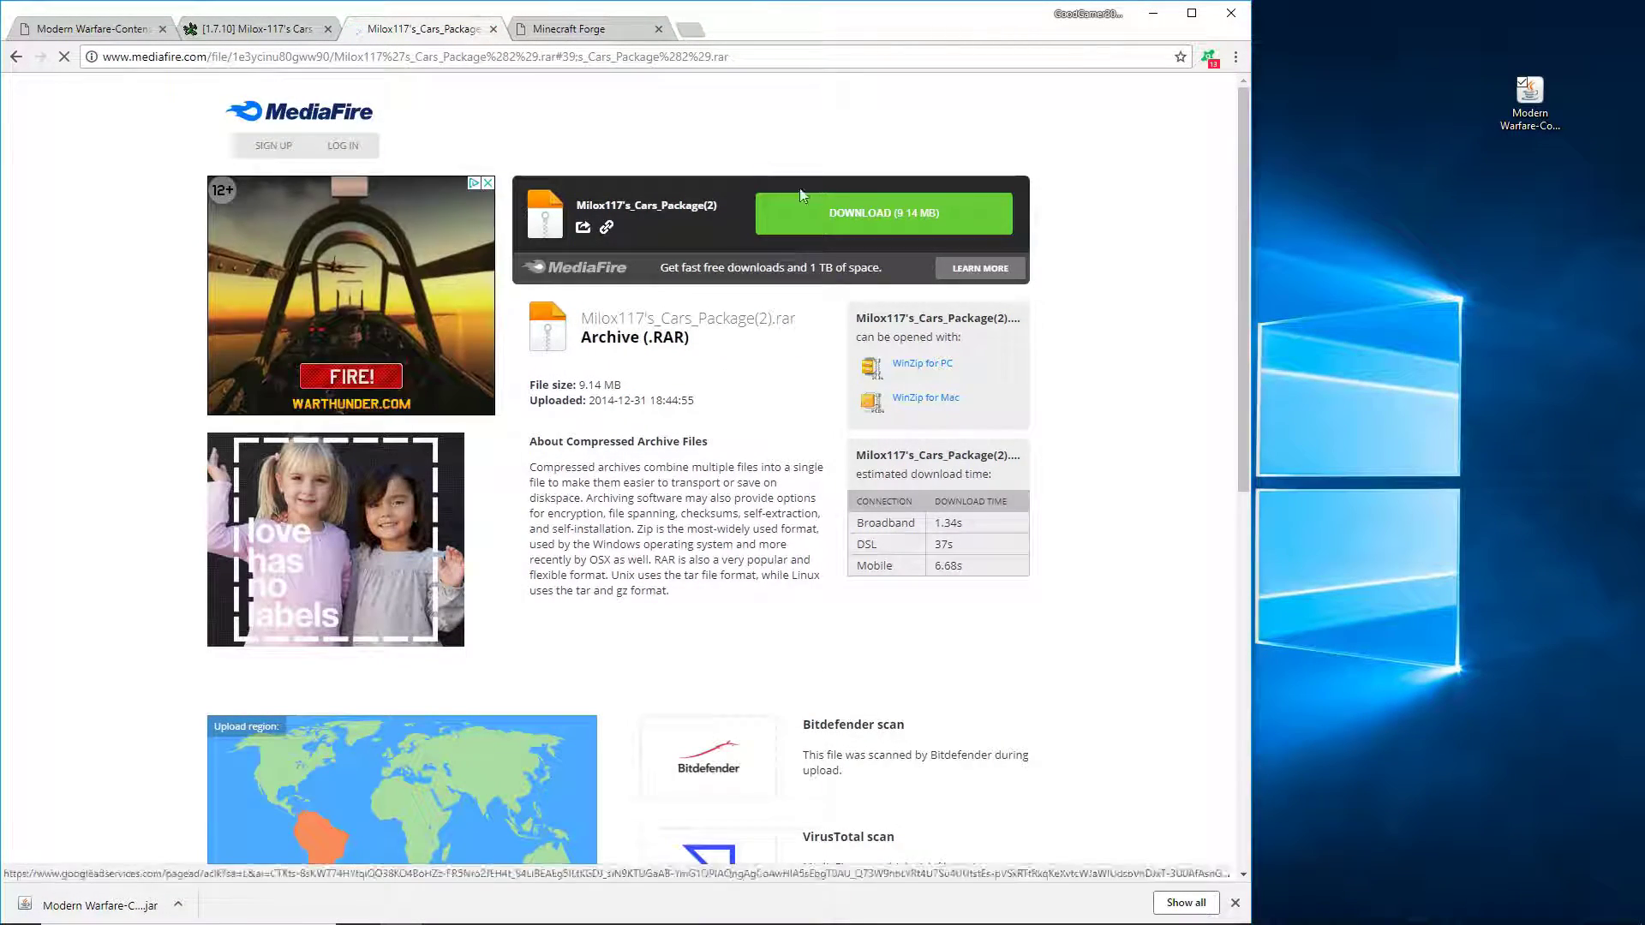
{"action": "left_click", "coordinate": [802, 204]}
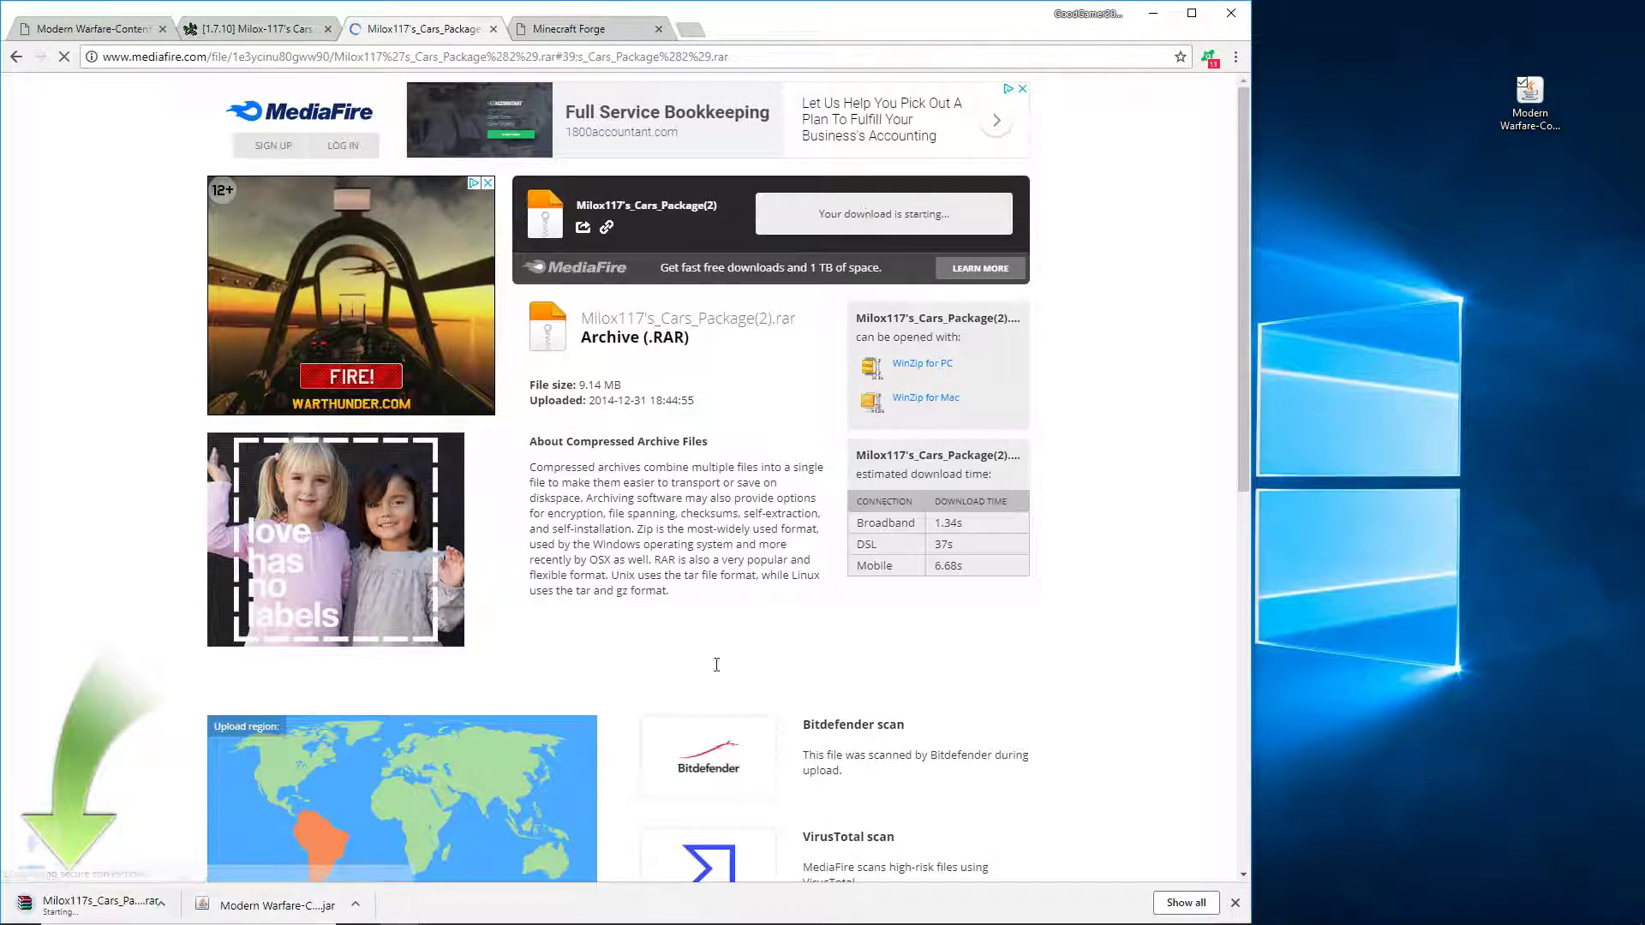
{"action": "left_click_drag", "start_coordinate": [99, 889], "coordinate": [1533, 173]}
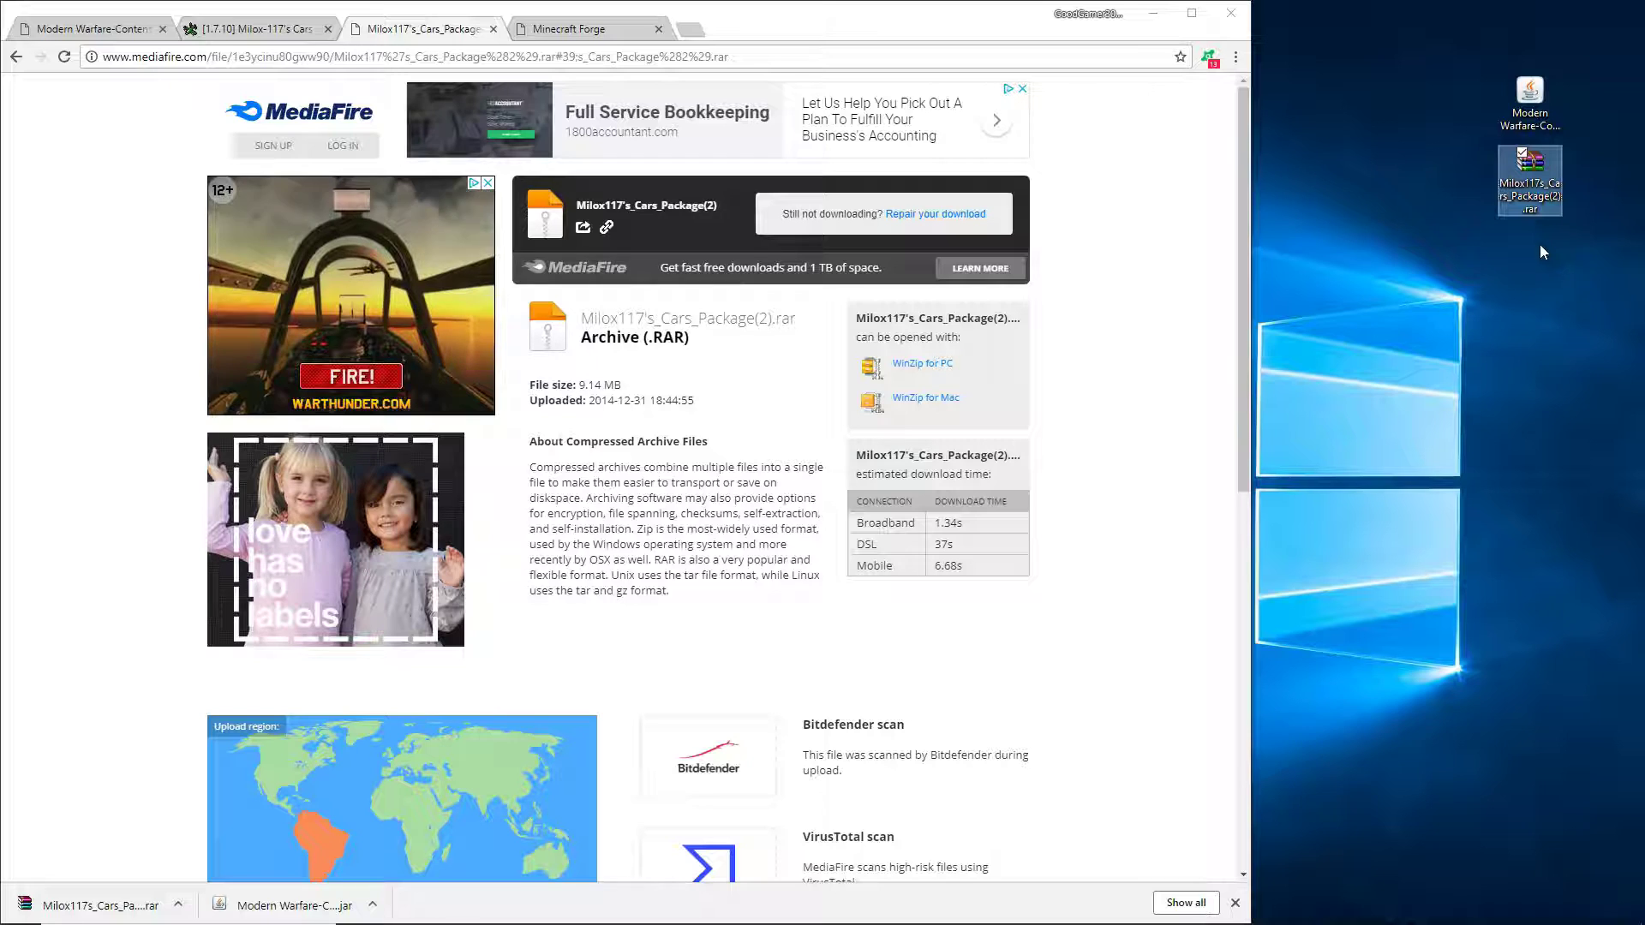
{"action": "left_click", "coordinate": [268, 35]}
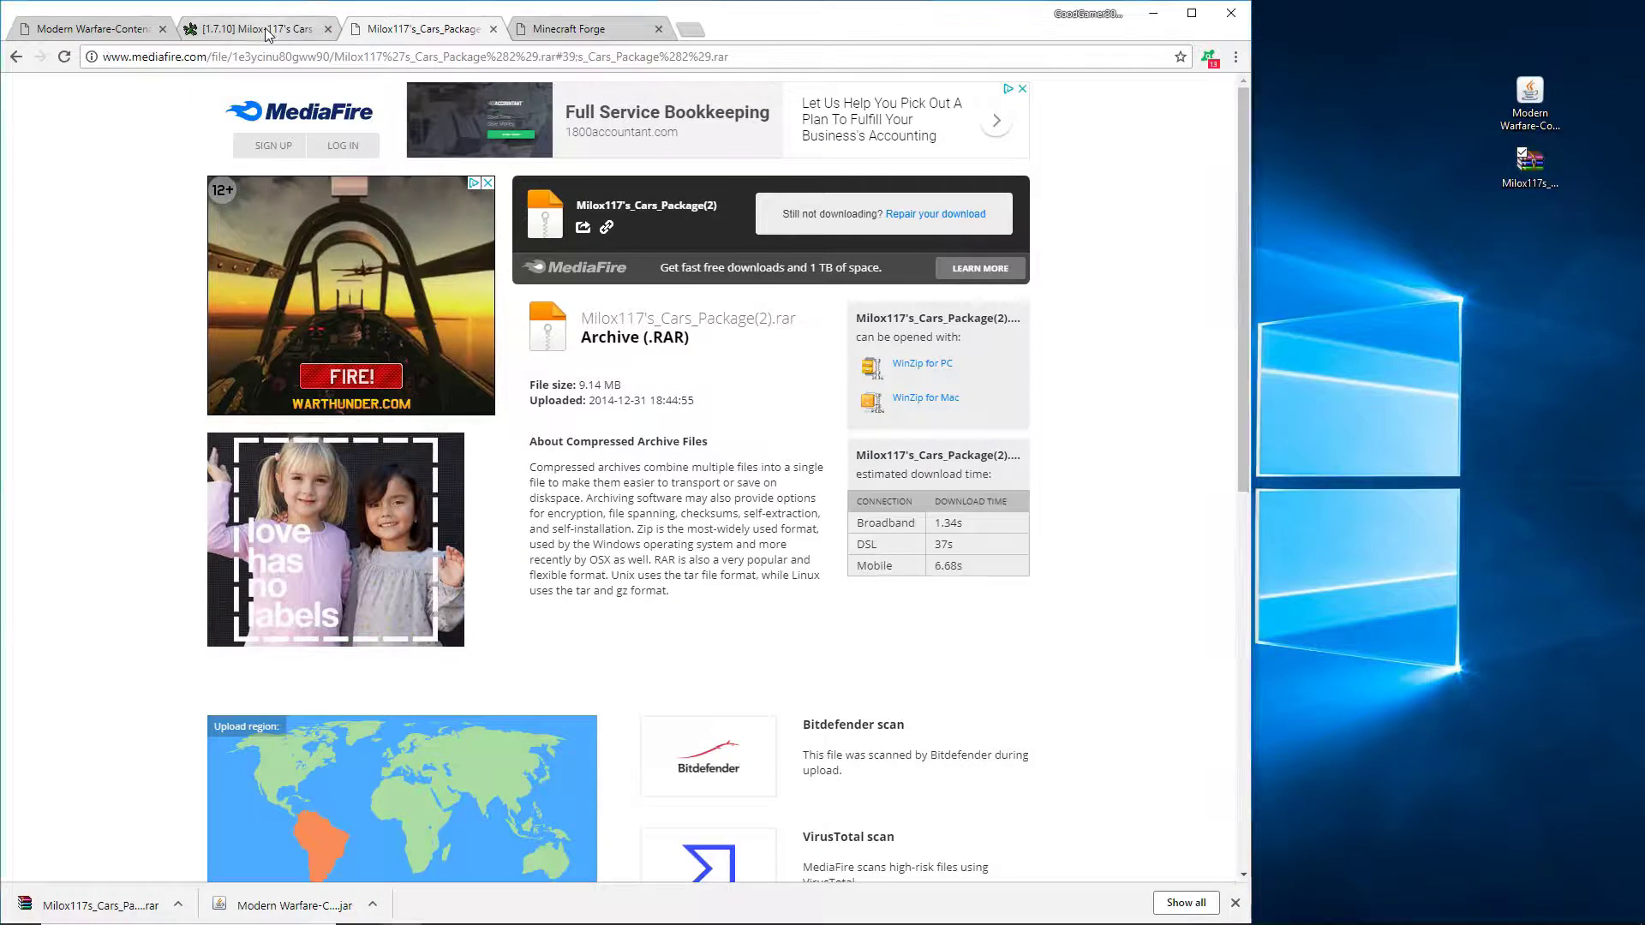
{"action": "left_click", "coordinate": [269, 35]}
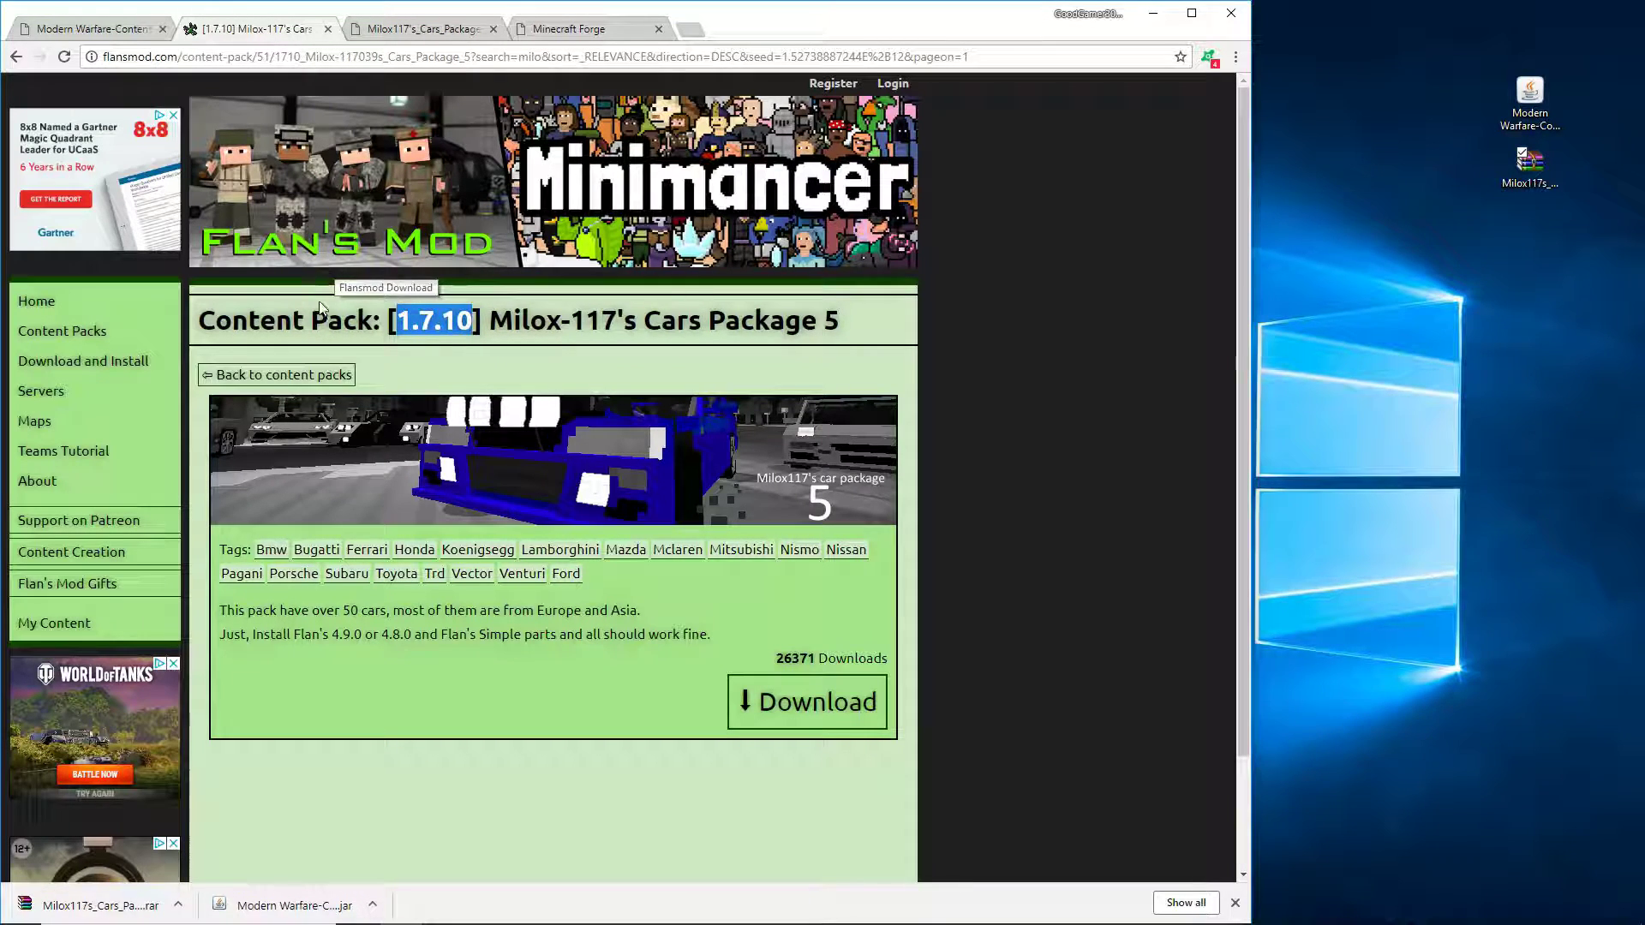
{"action": "left_click", "coordinate": [222, 334]}
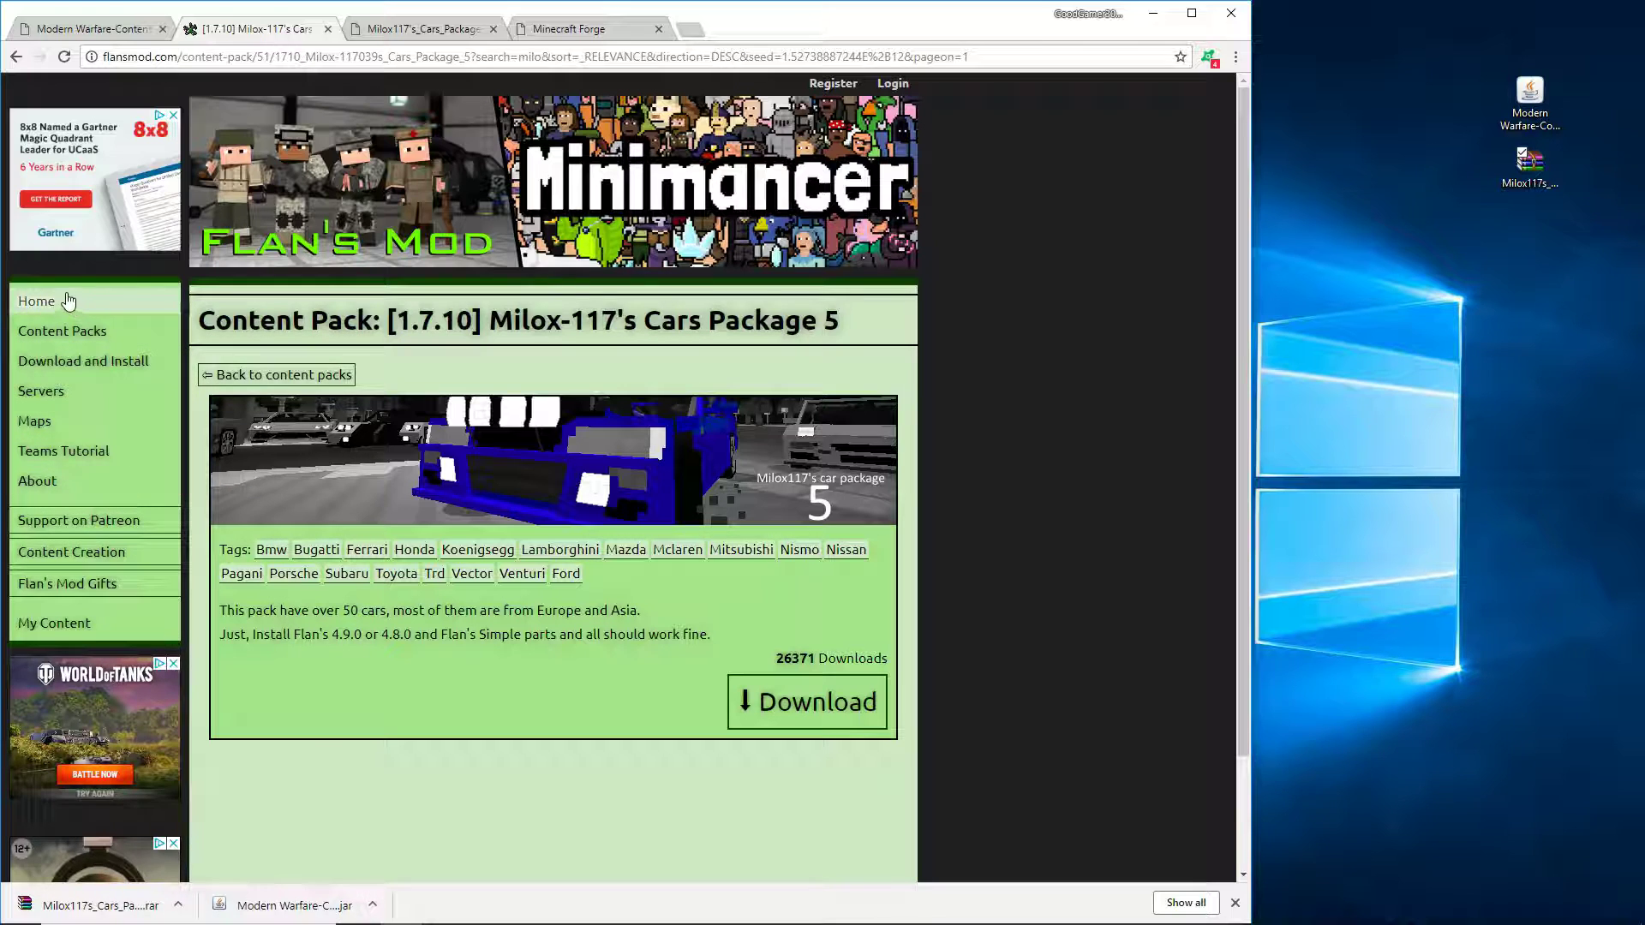
Open Download and Install, close the MediaFire and Modern Warfare tabs, and check both desktop files.
{"action": "left_click", "coordinate": [58, 370]}
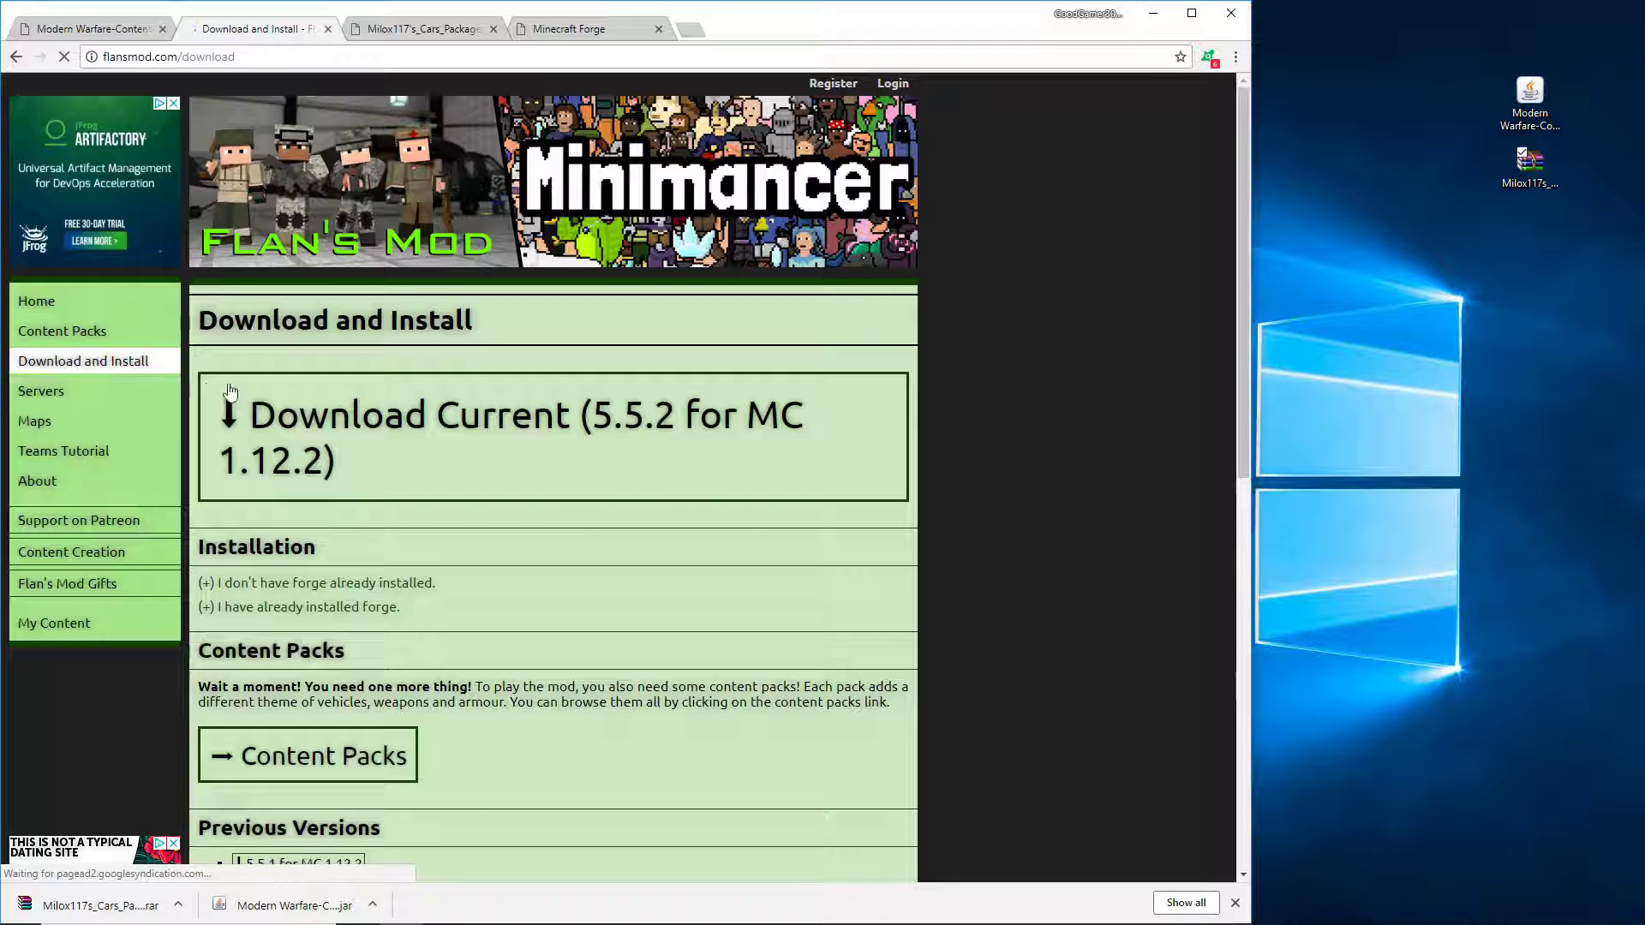
{"action": "left_click", "coordinate": [493, 29]}
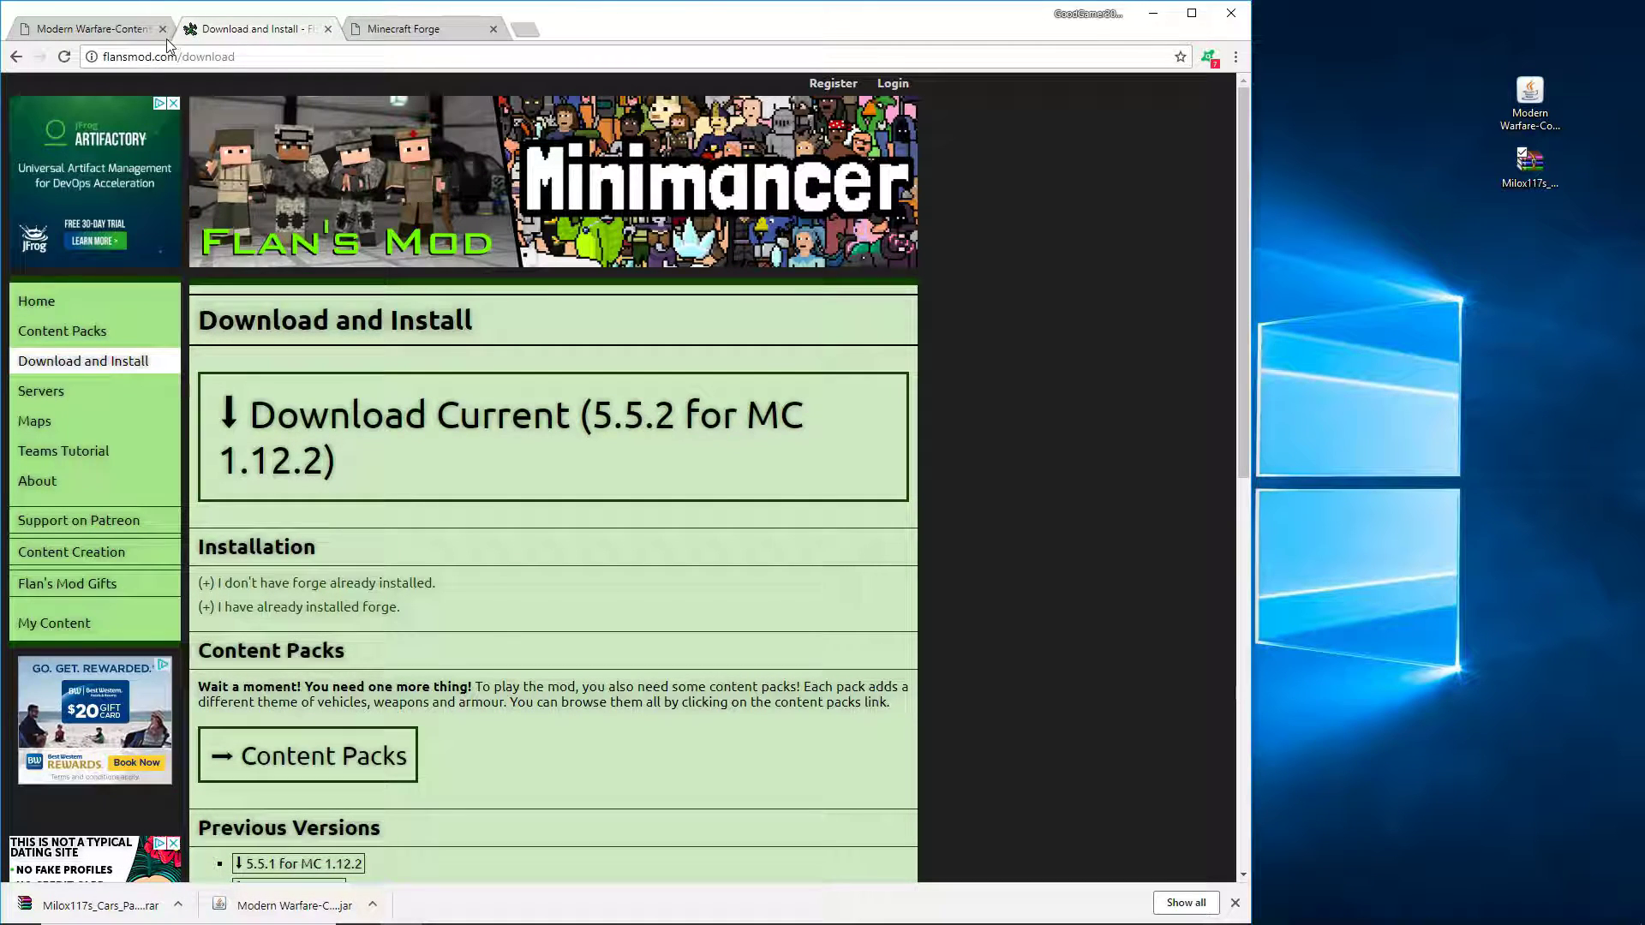
{"action": "left_click", "coordinate": [163, 29]}
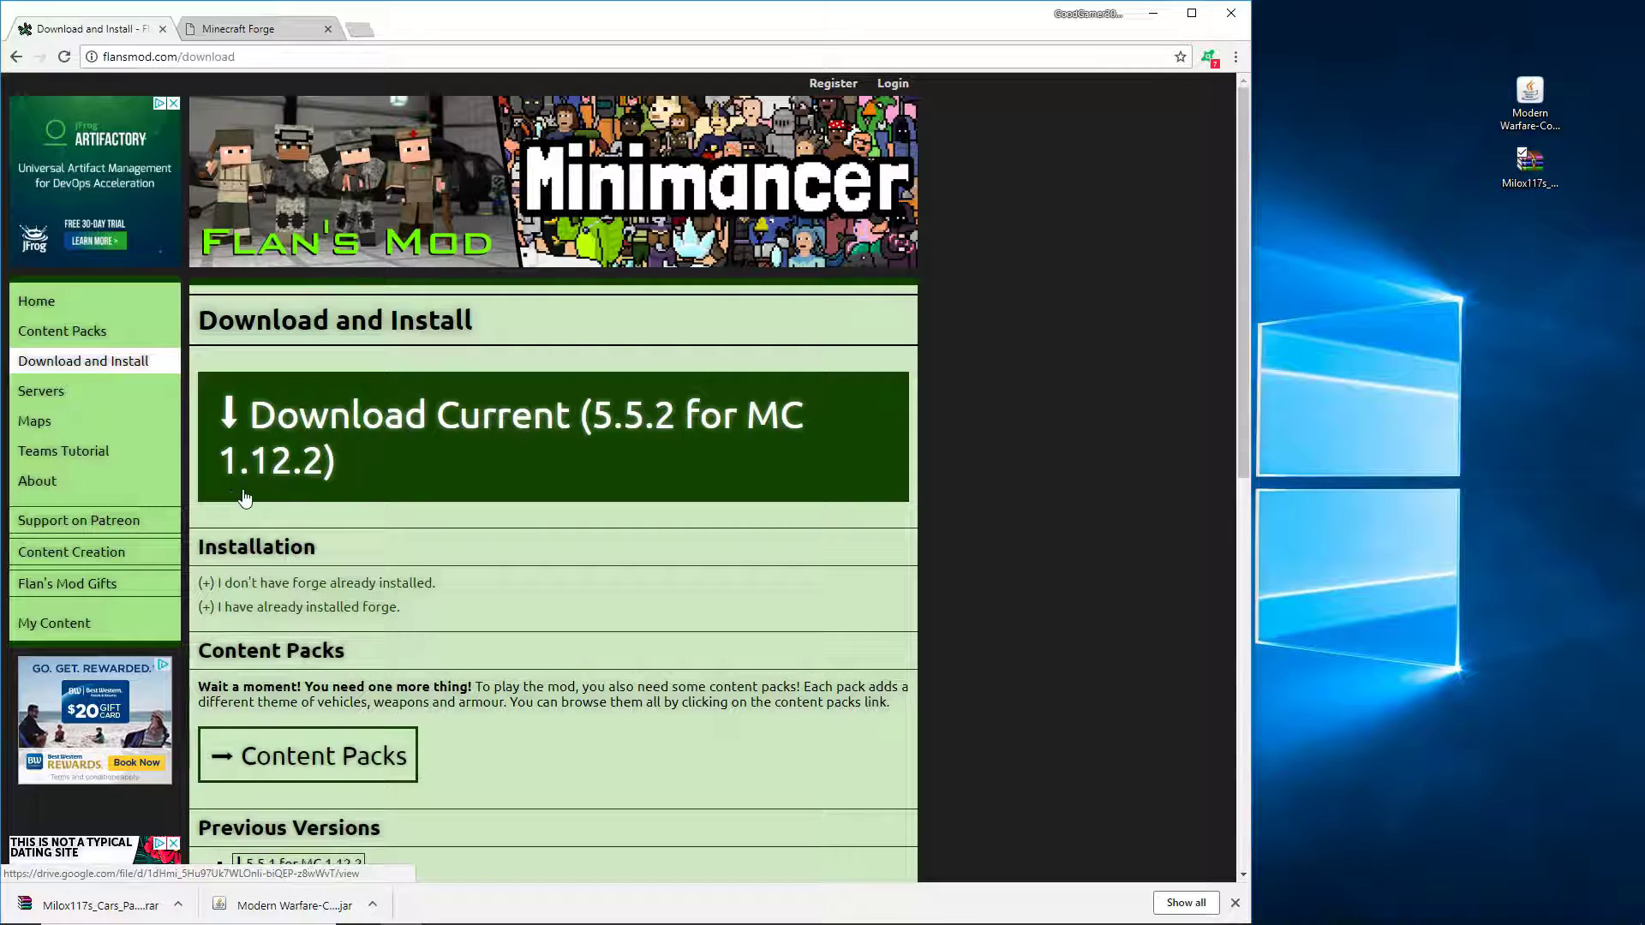
{"action": "left_click", "coordinate": [1534, 130]}
{"action": "left_click", "coordinate": [1524, 192]}
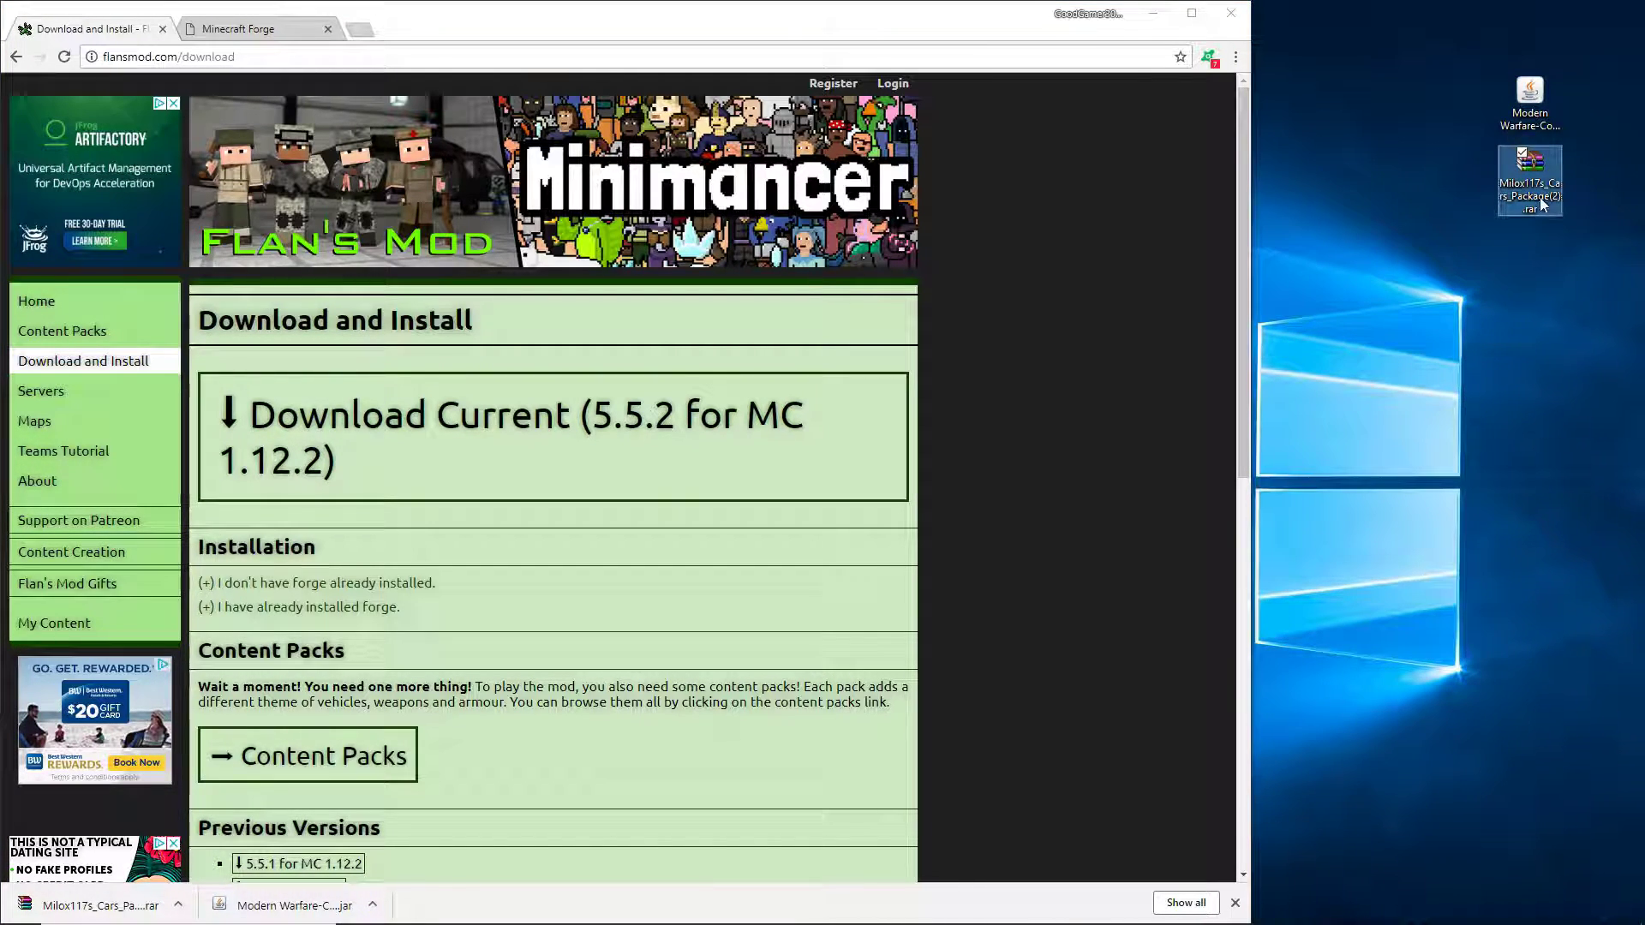
{"action": "left_click", "coordinate": [569, 610]}
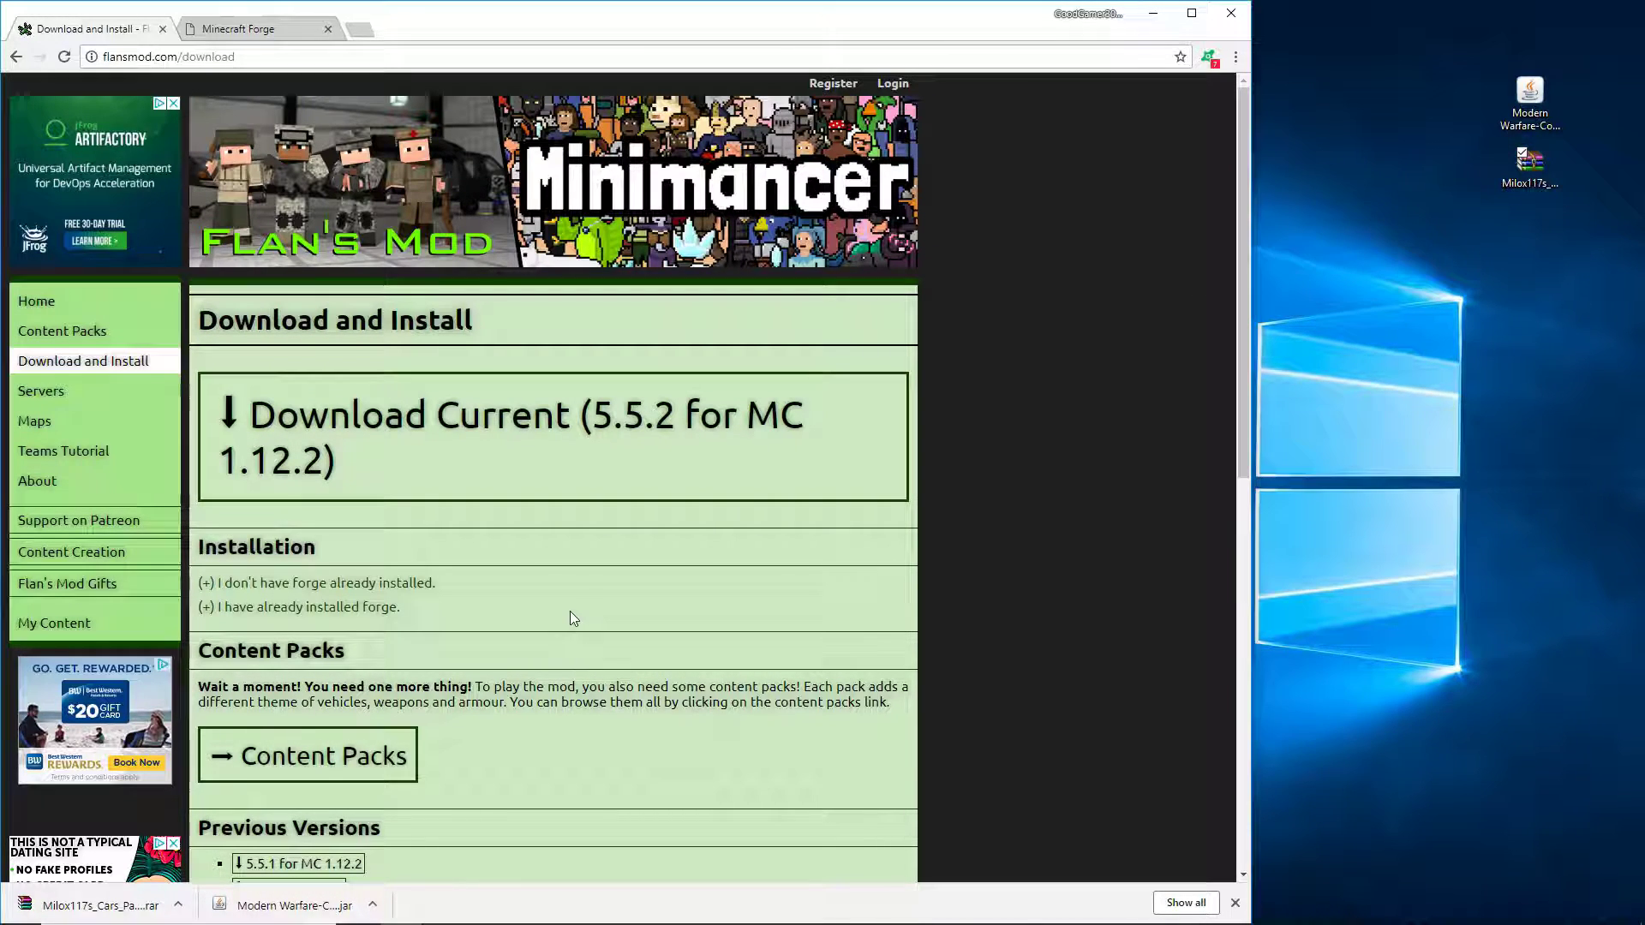
Scroll to Previous Versions and open the Flan's Mod 4.10.0 for 1.7.10 download.
{"action": "scroll", "coordinate": [569, 610], "scroll_direction": "down", "scroll_amount": 3}
{"action": "scroll", "coordinate": [599, 616], "scroll_direction": "down", "scroll_amount": 2}
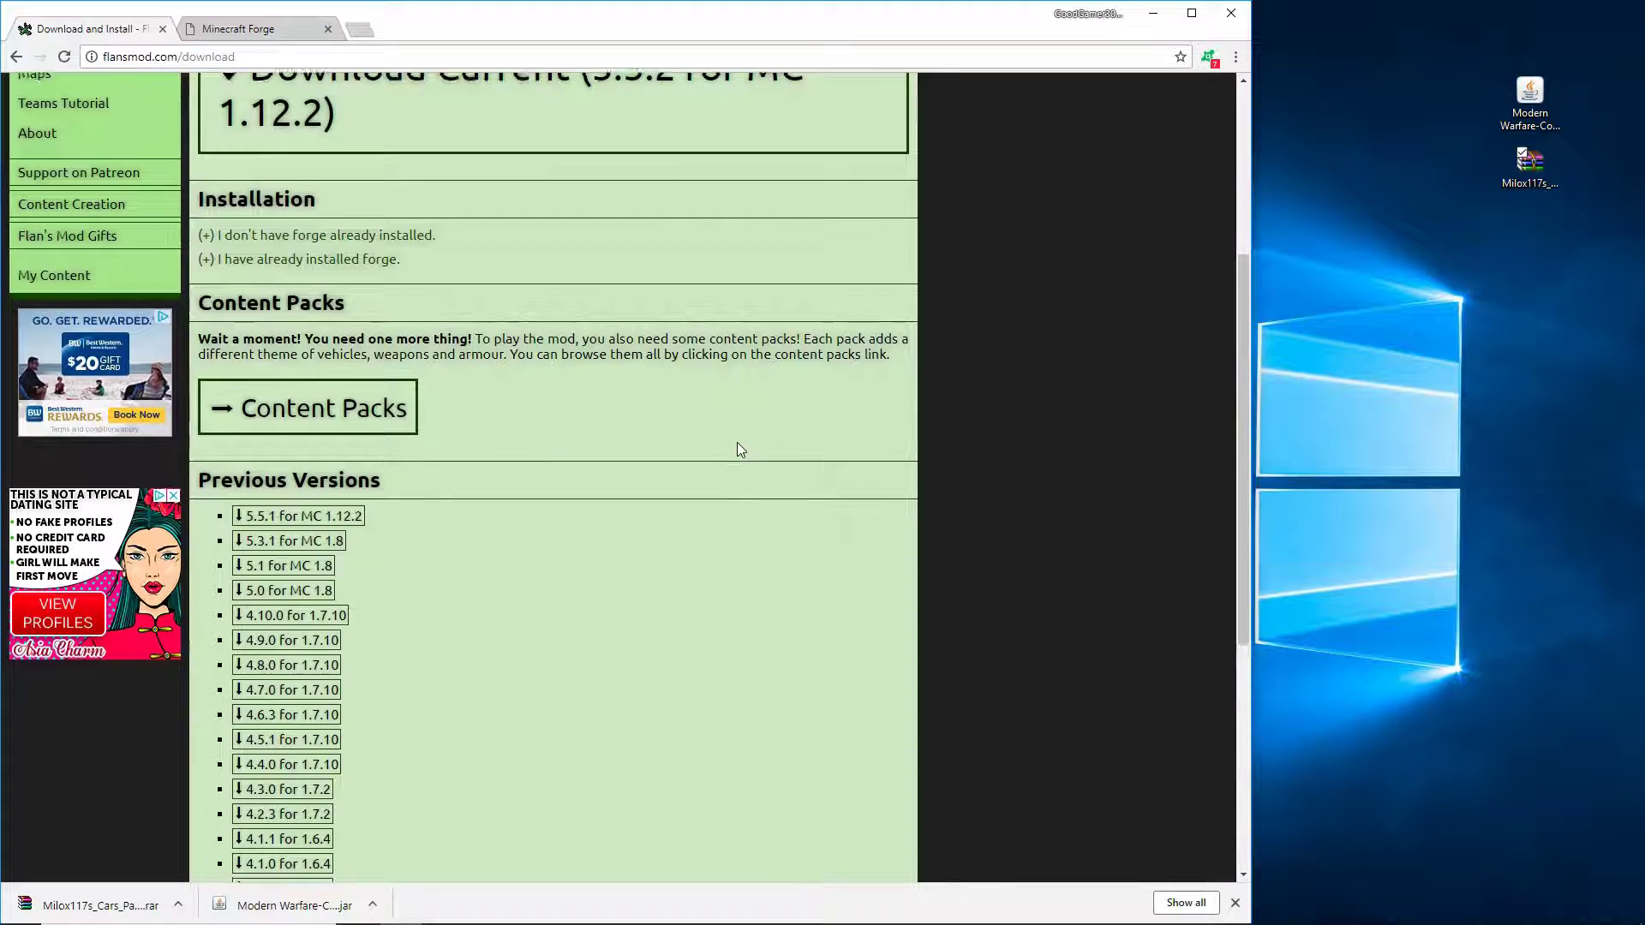
{"action": "scroll", "coordinate": [737, 444], "scroll_direction": "down", "scroll_amount": 2}
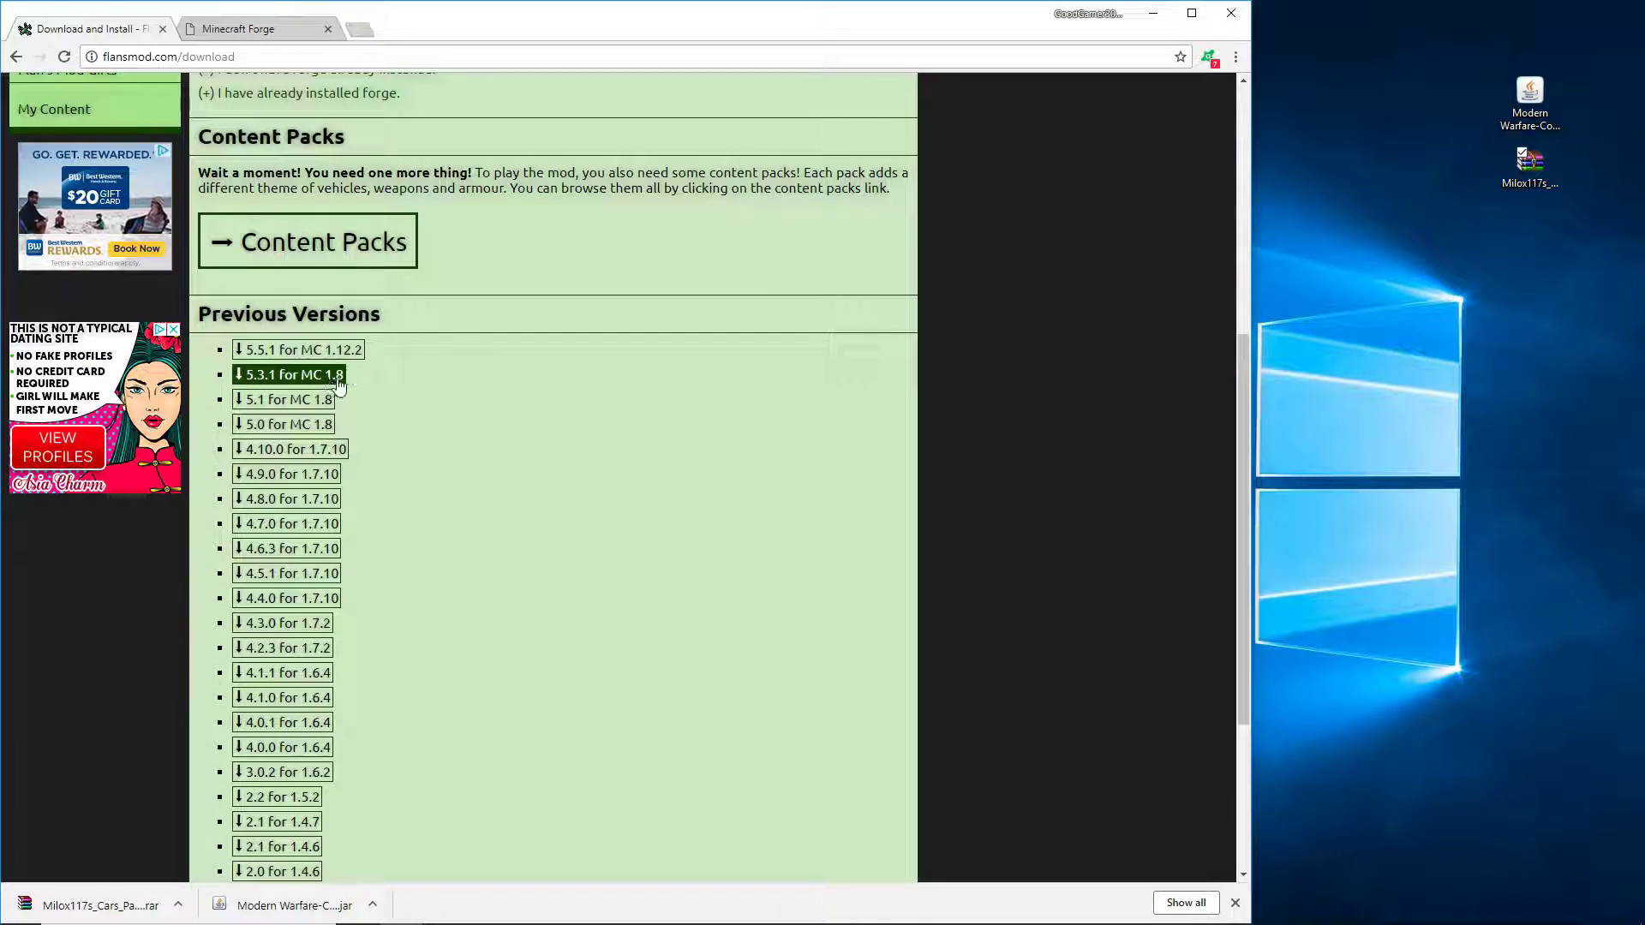
{"action": "left_click", "coordinate": [334, 460]}
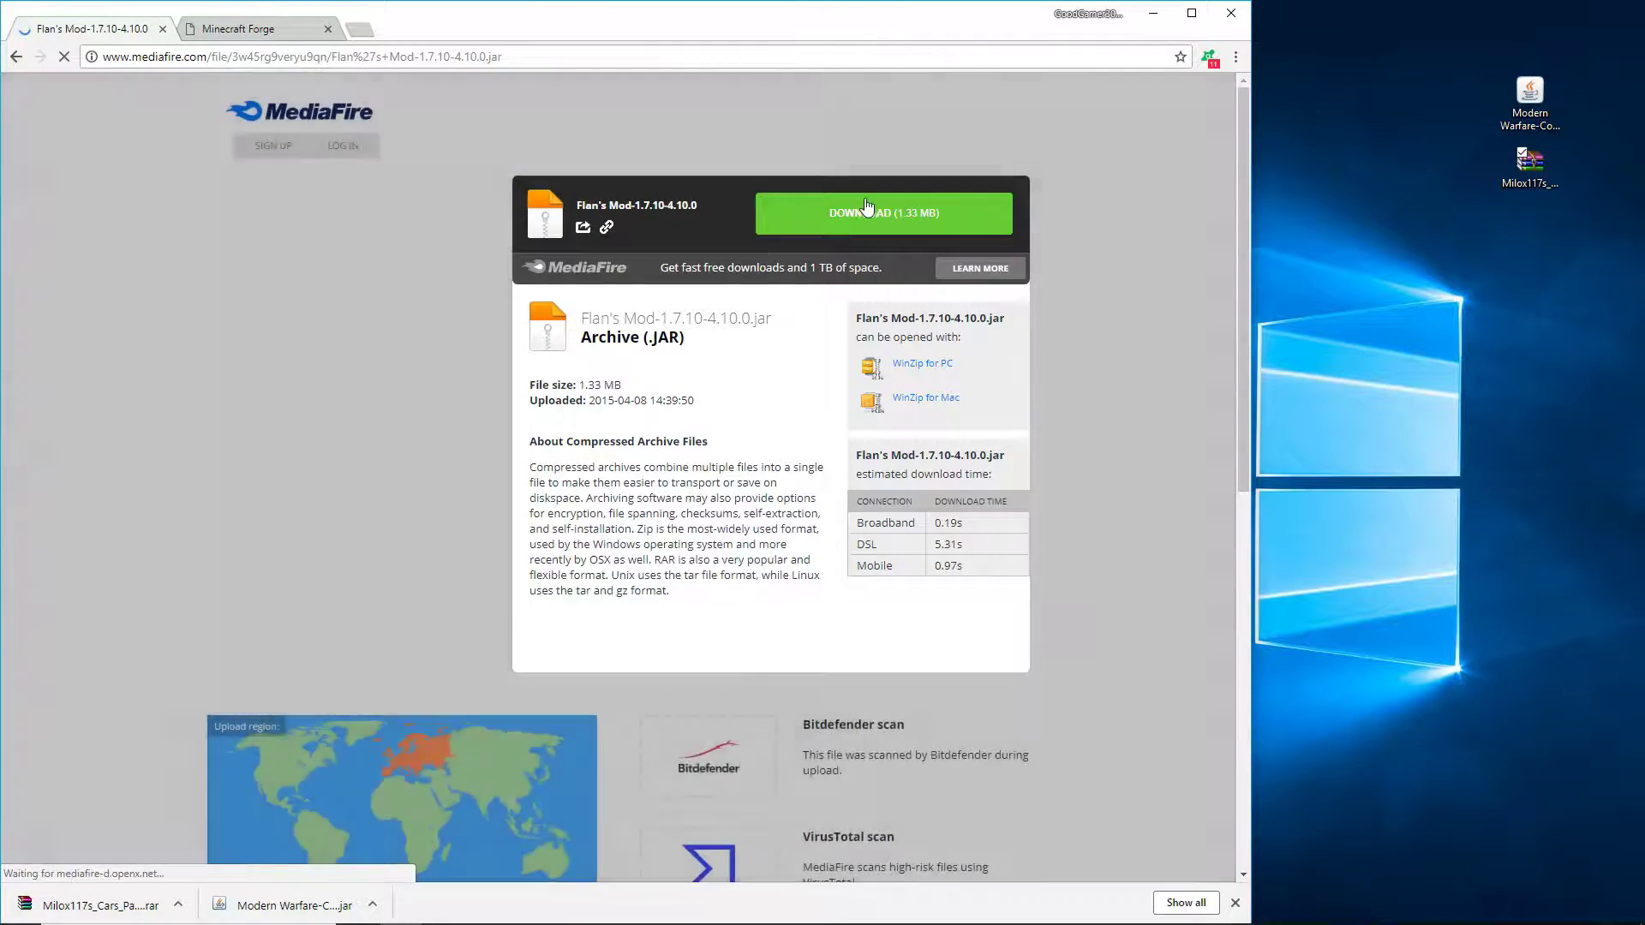
Download Flans Mod-1.7.10-4.10.0.jar from MediaFire, keep it, and place it on the desktop.
{"action": "left_click", "coordinate": [861, 211]}
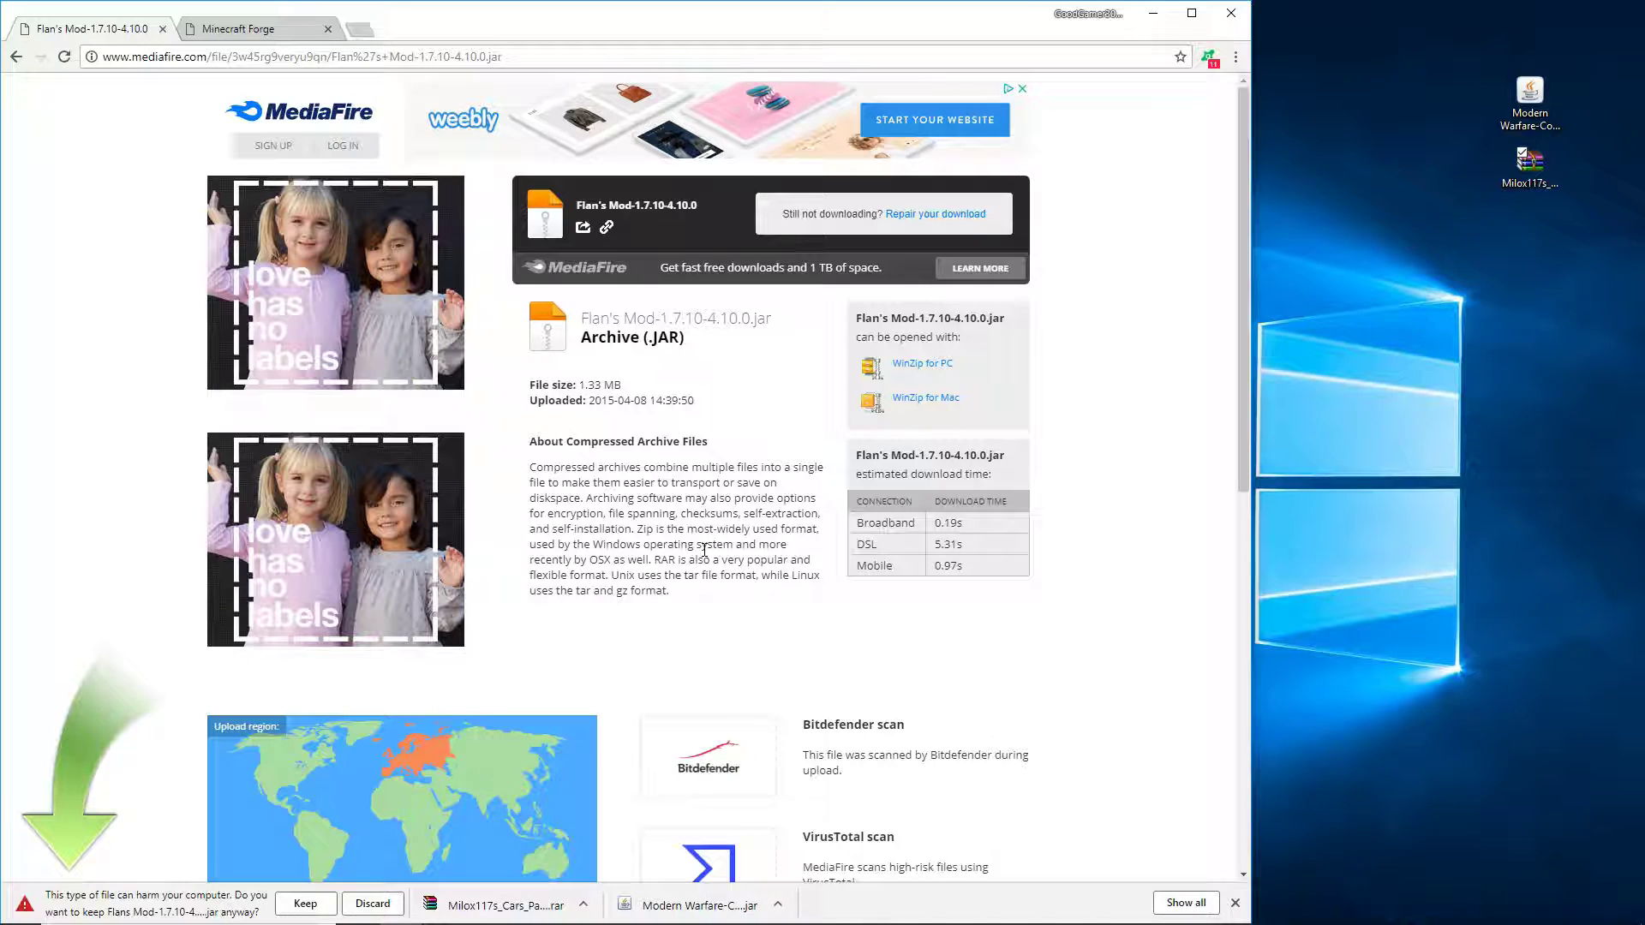
{"action": "left_click", "coordinate": [305, 905]}
{"action": "left_click_drag", "start_coordinate": [94, 905], "coordinate": [1536, 233]}
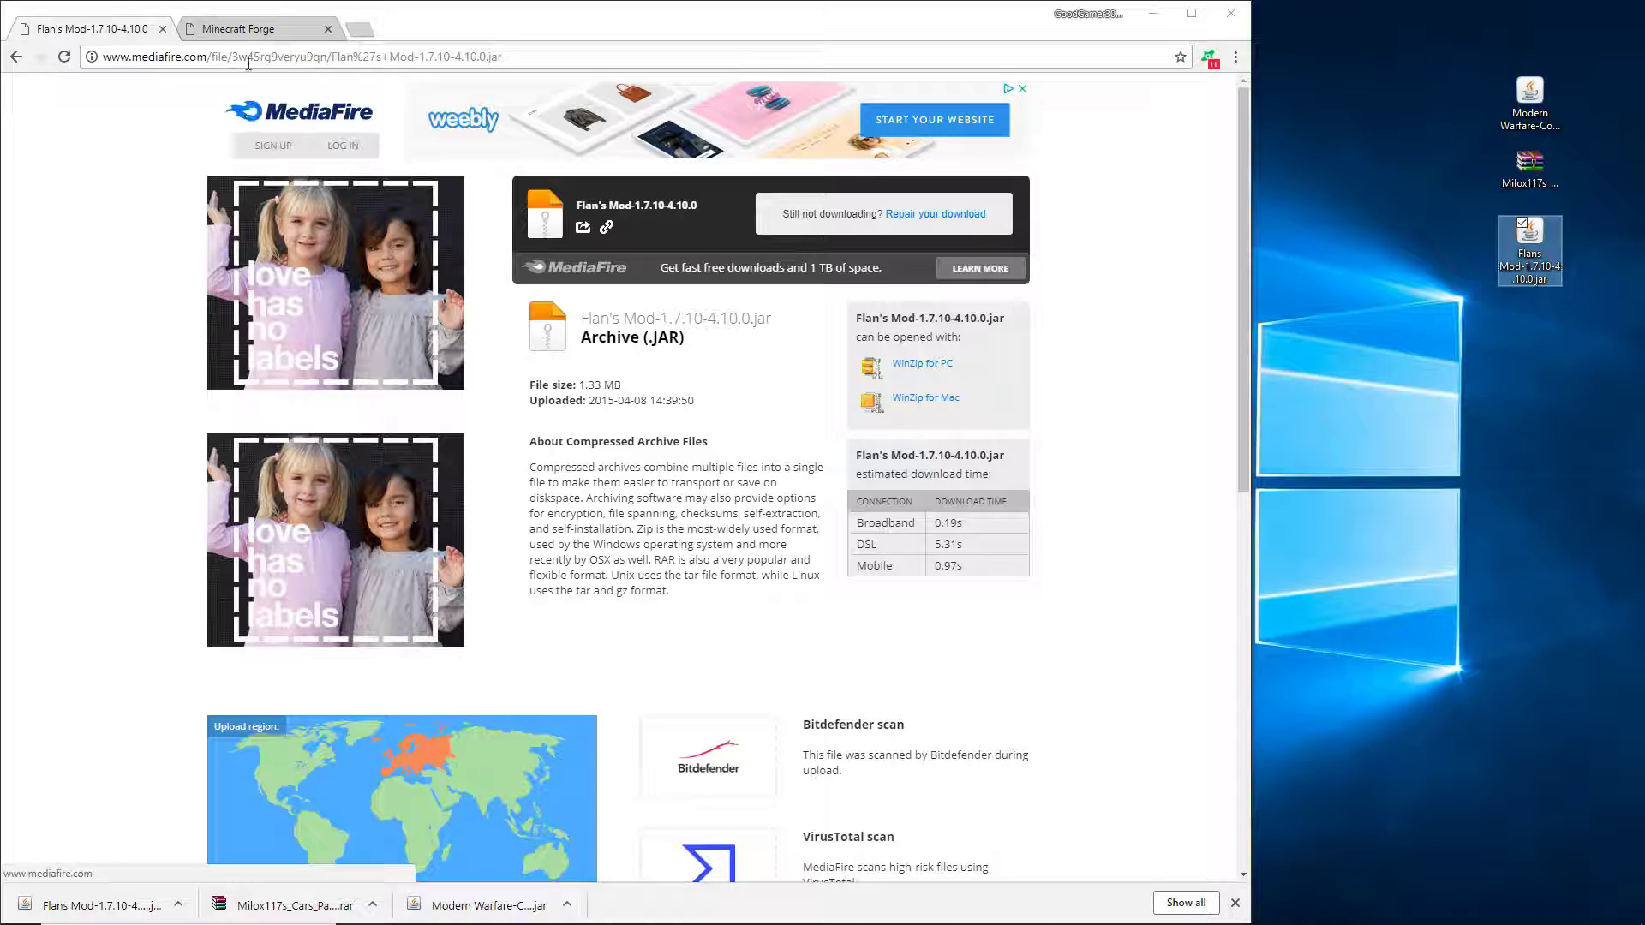
{"action": "left_click", "coordinate": [254, 30]}
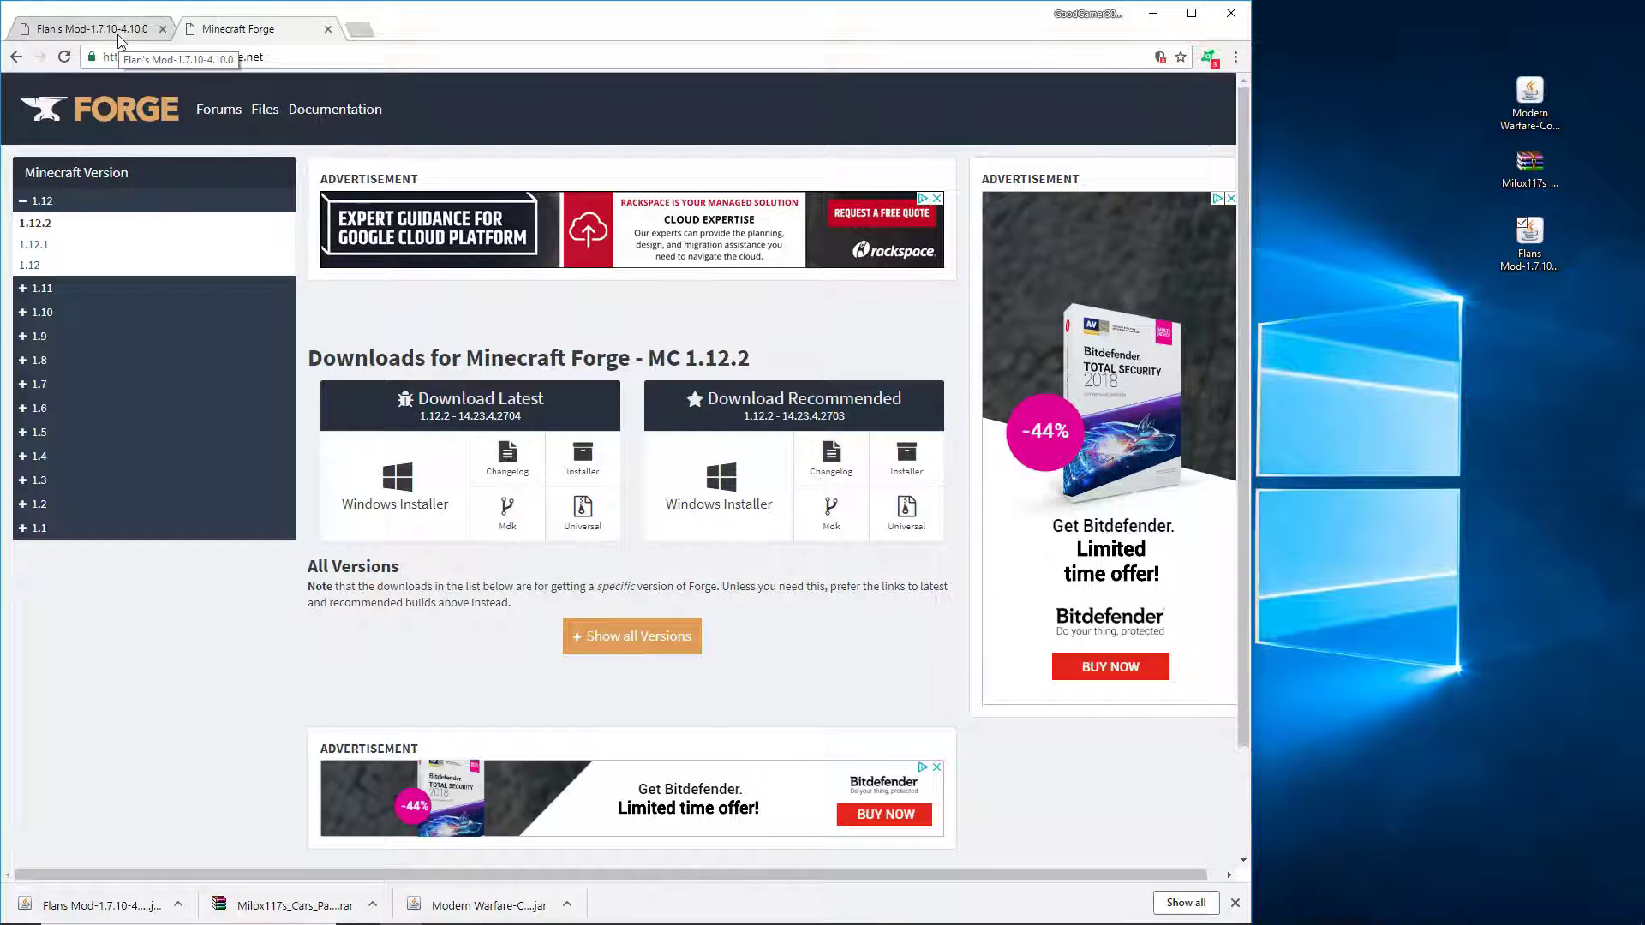
Close the Flan's Mod tab and open the Forge downloads for Minecraft 1.7.10.
{"action": "left_click", "coordinate": [162, 29]}
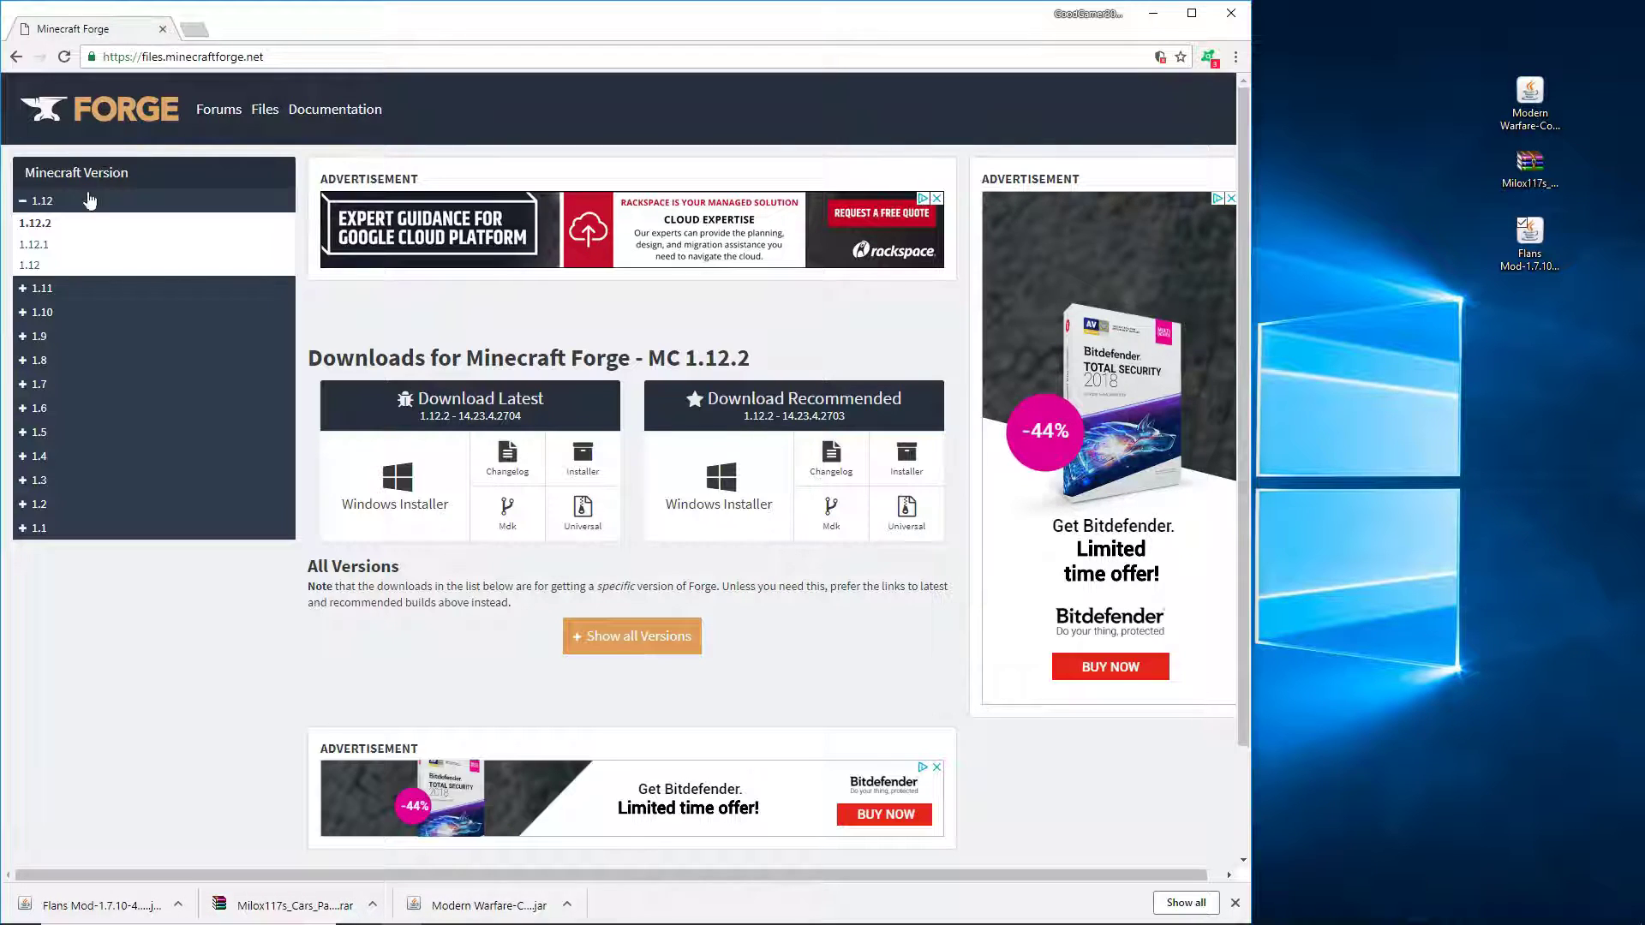
{"action": "left_click", "coordinate": [38, 387]}
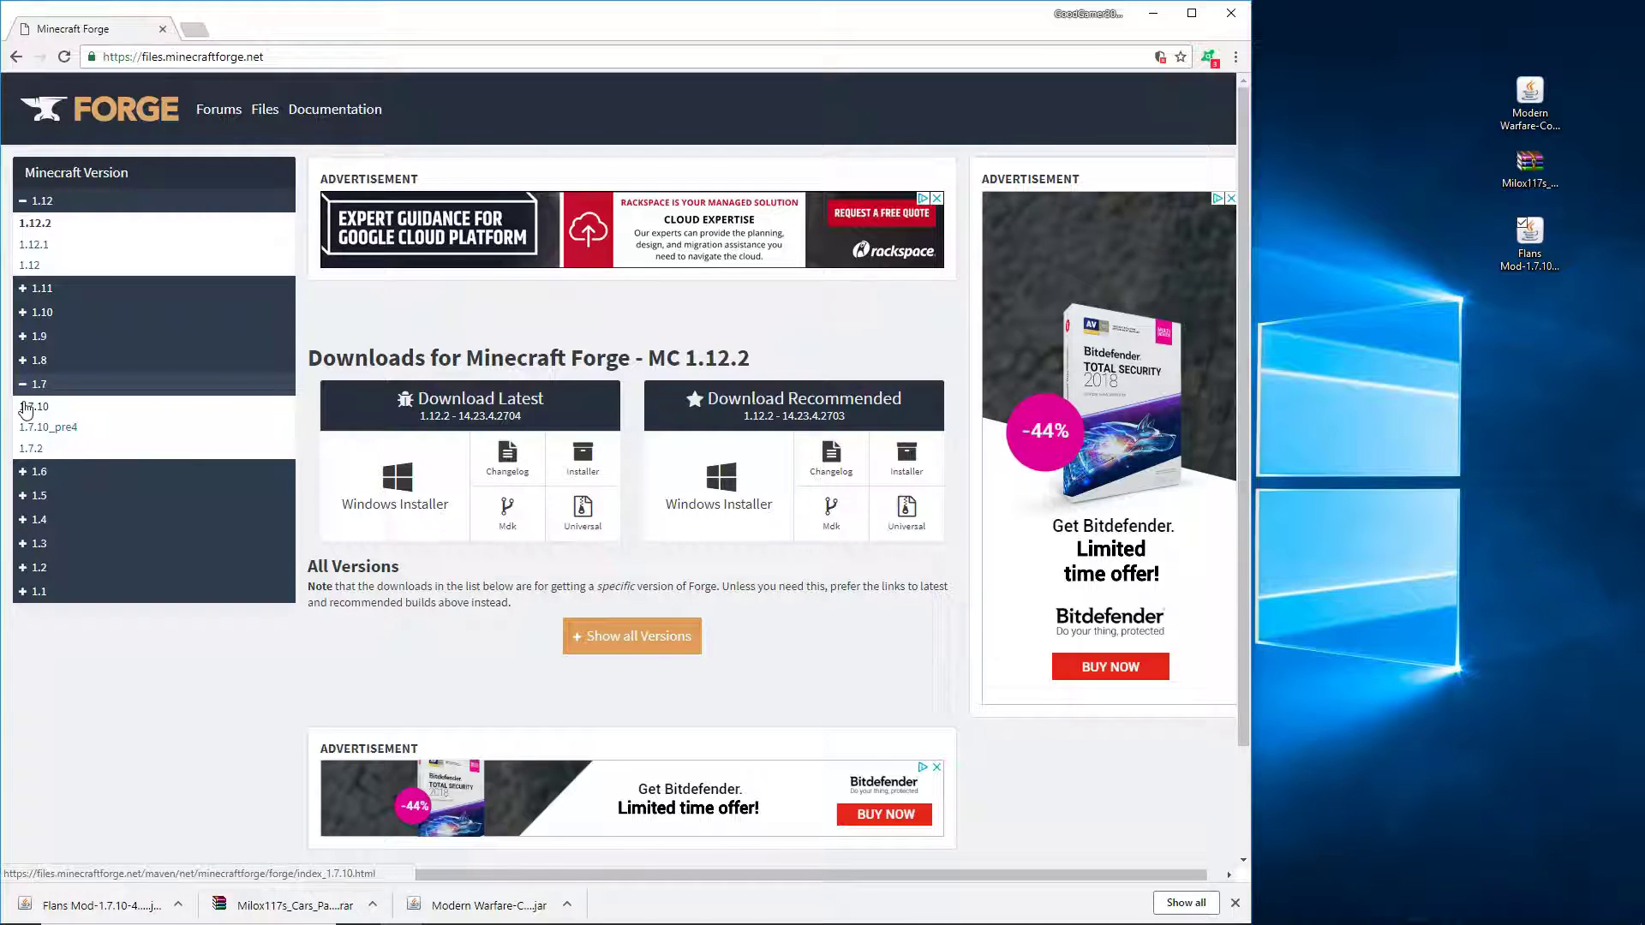
{"action": "left_click", "coordinate": [61, 289]}
{"action": "left_click", "coordinate": [62, 355]}
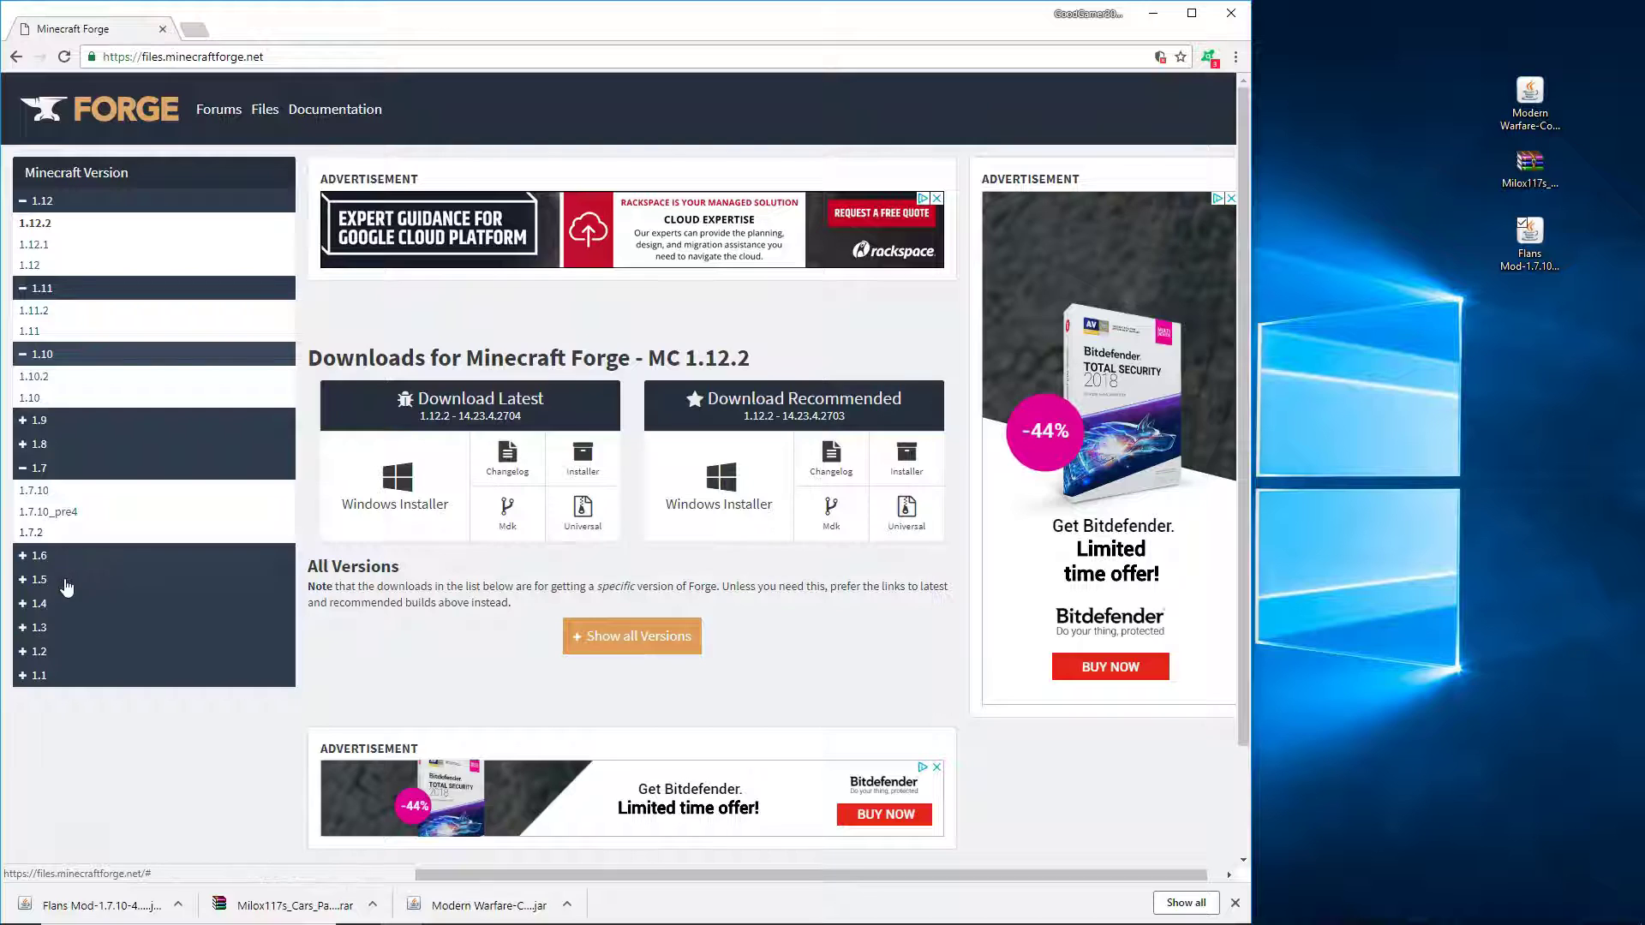
{"action": "left_click", "coordinate": [38, 493]}
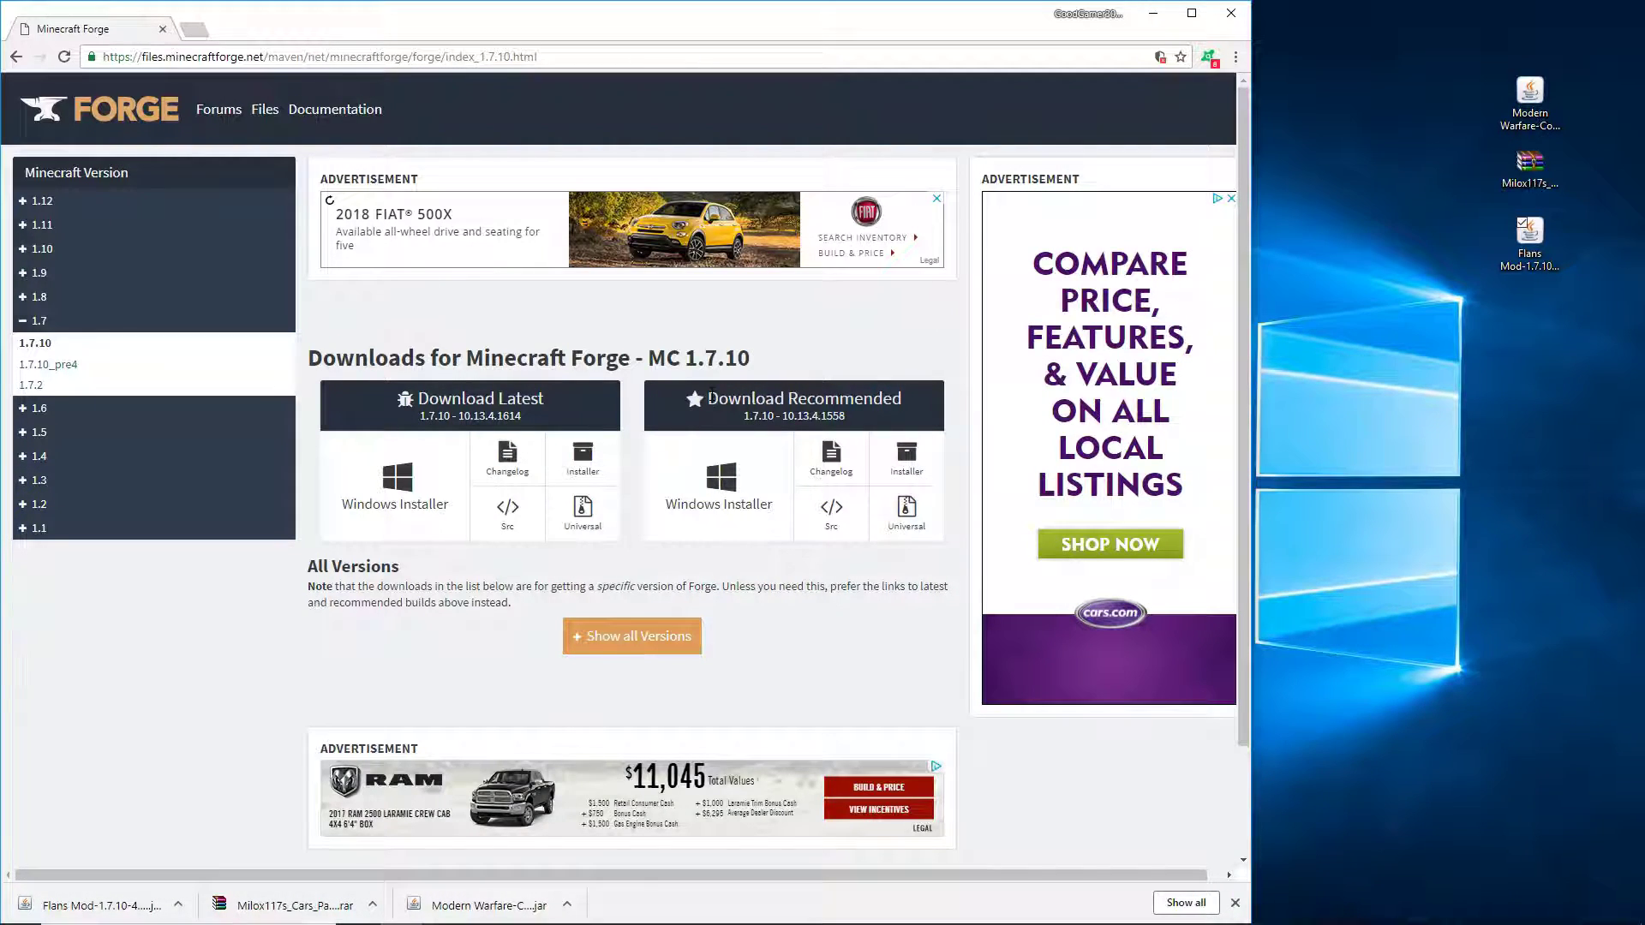
Start the recommended 1.7.10-10.13.4.1558 Installer download.
{"action": "left_click_drag", "start_coordinate": [709, 397], "coordinate": [874, 398]}
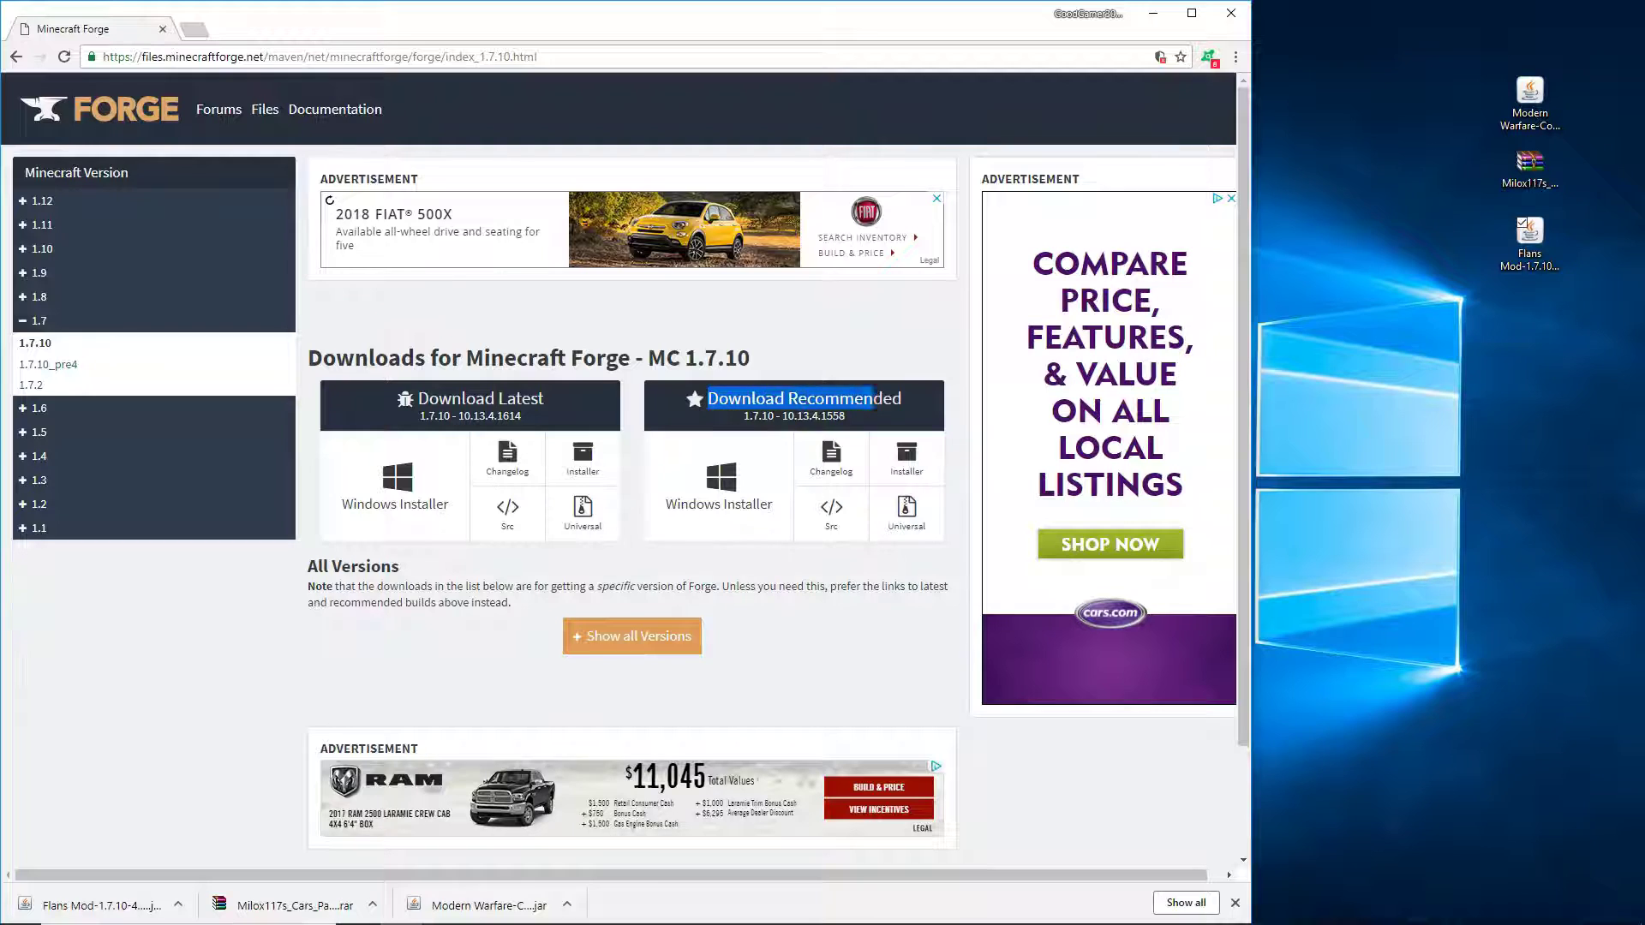
{"action": "left_click", "coordinate": [917, 404]}
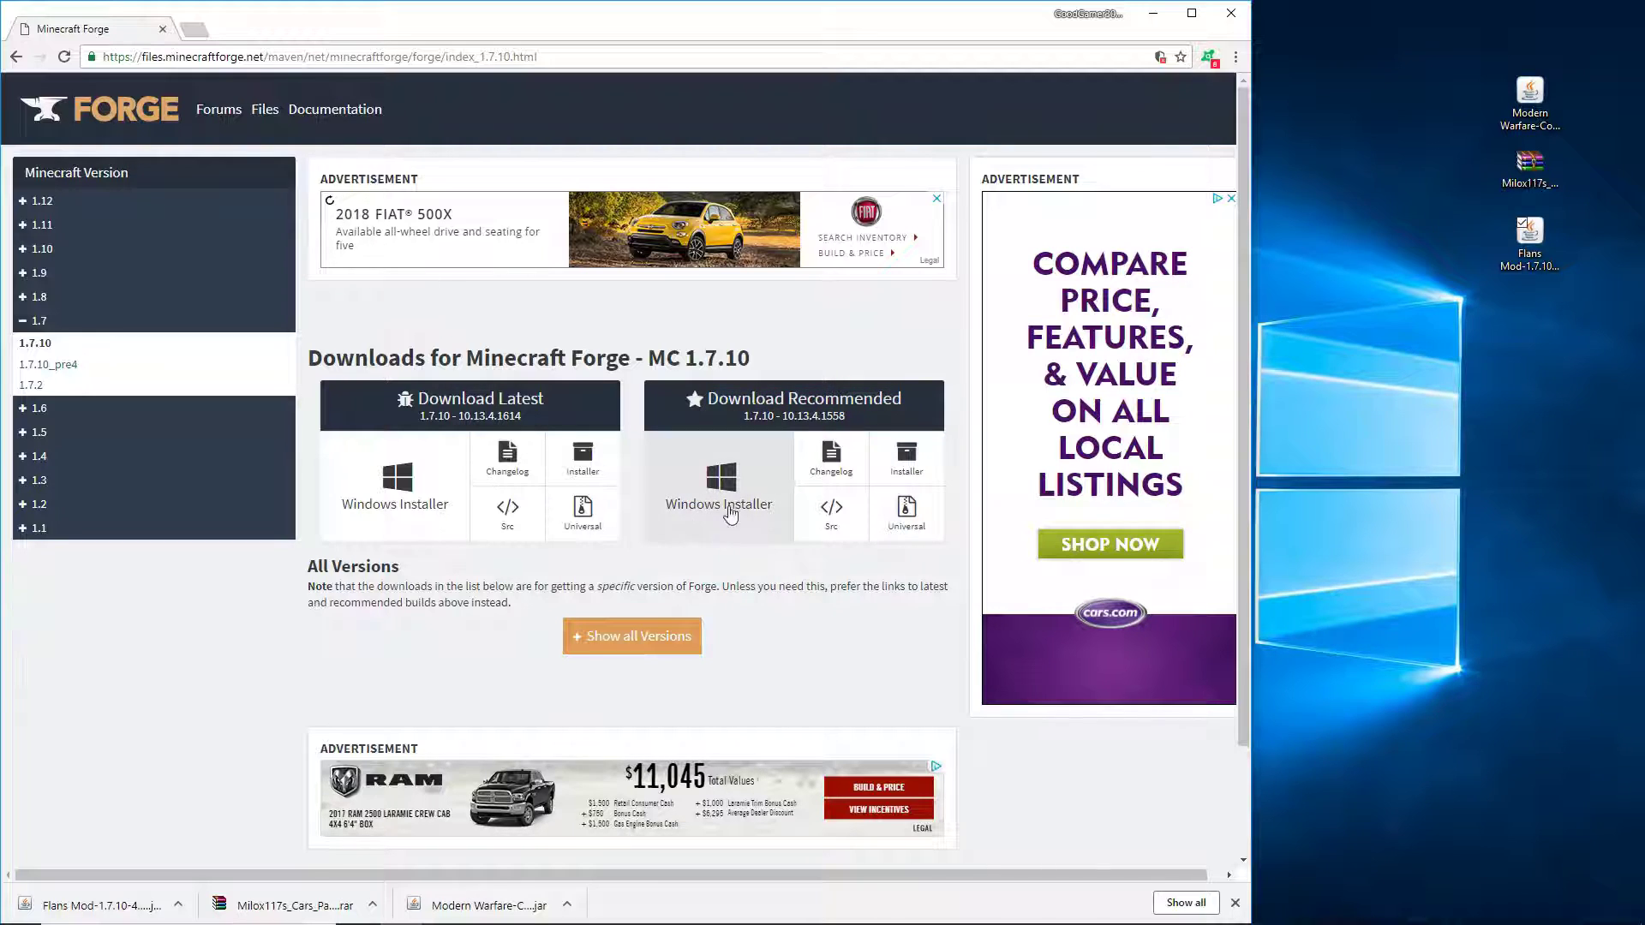
{"action": "left_click", "coordinate": [918, 477]}
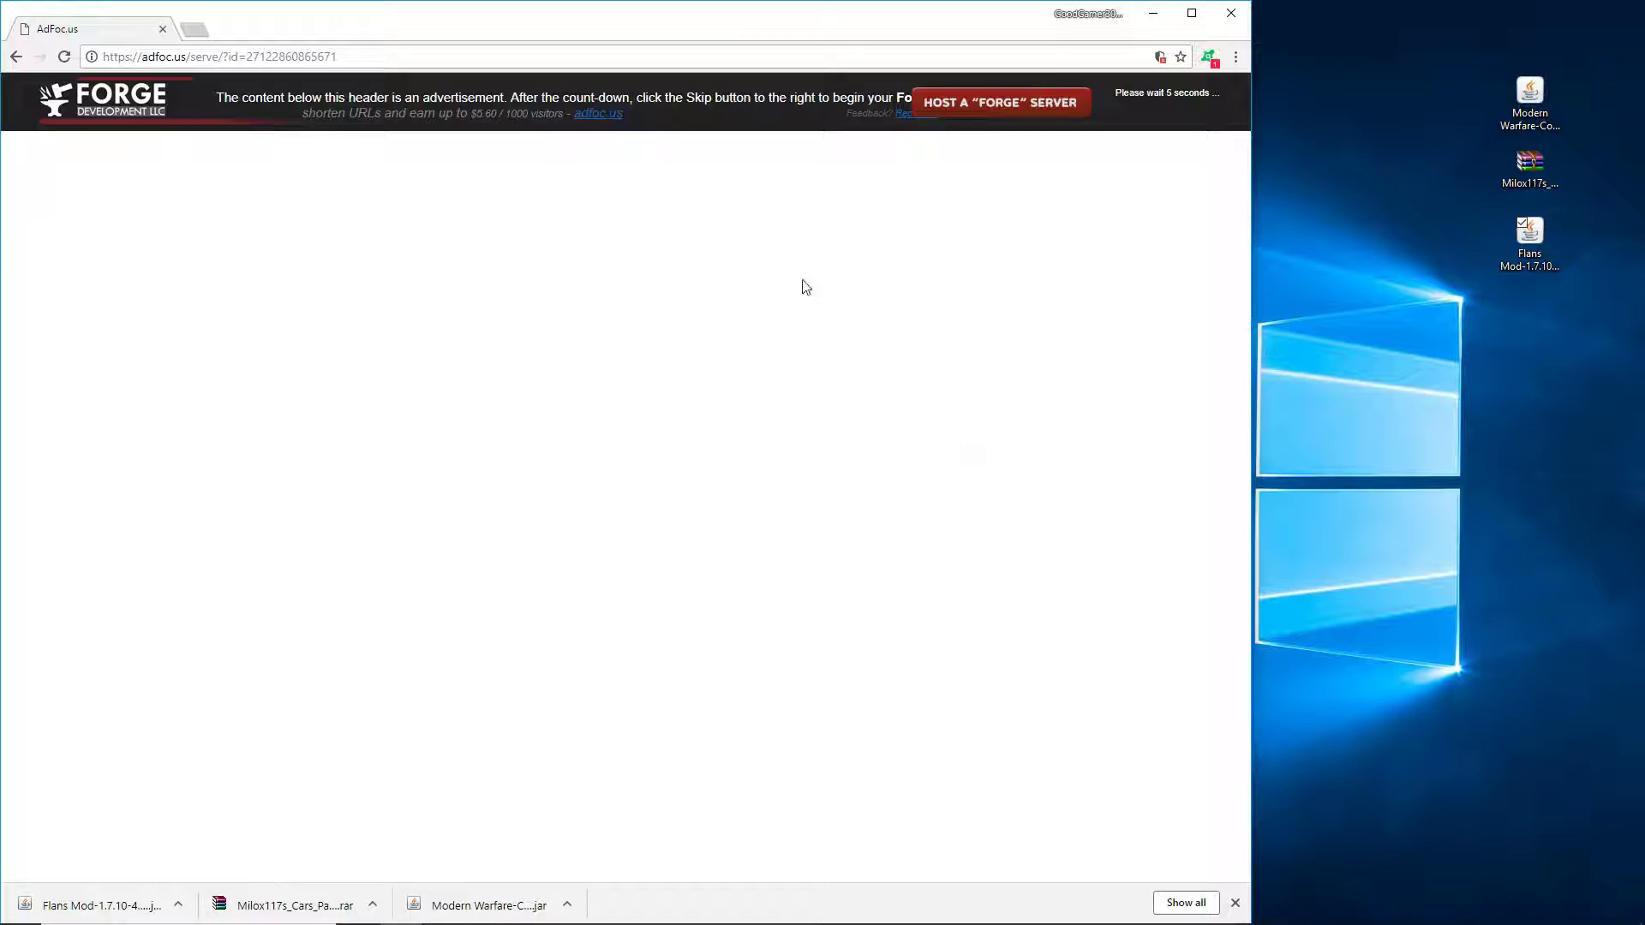
Skip the AdFoc.us ad, keep the Forge 1.7.10-10.13.4.1558 installer, and place it on the desktop.
{"action": "left_click", "coordinate": [1169, 114]}
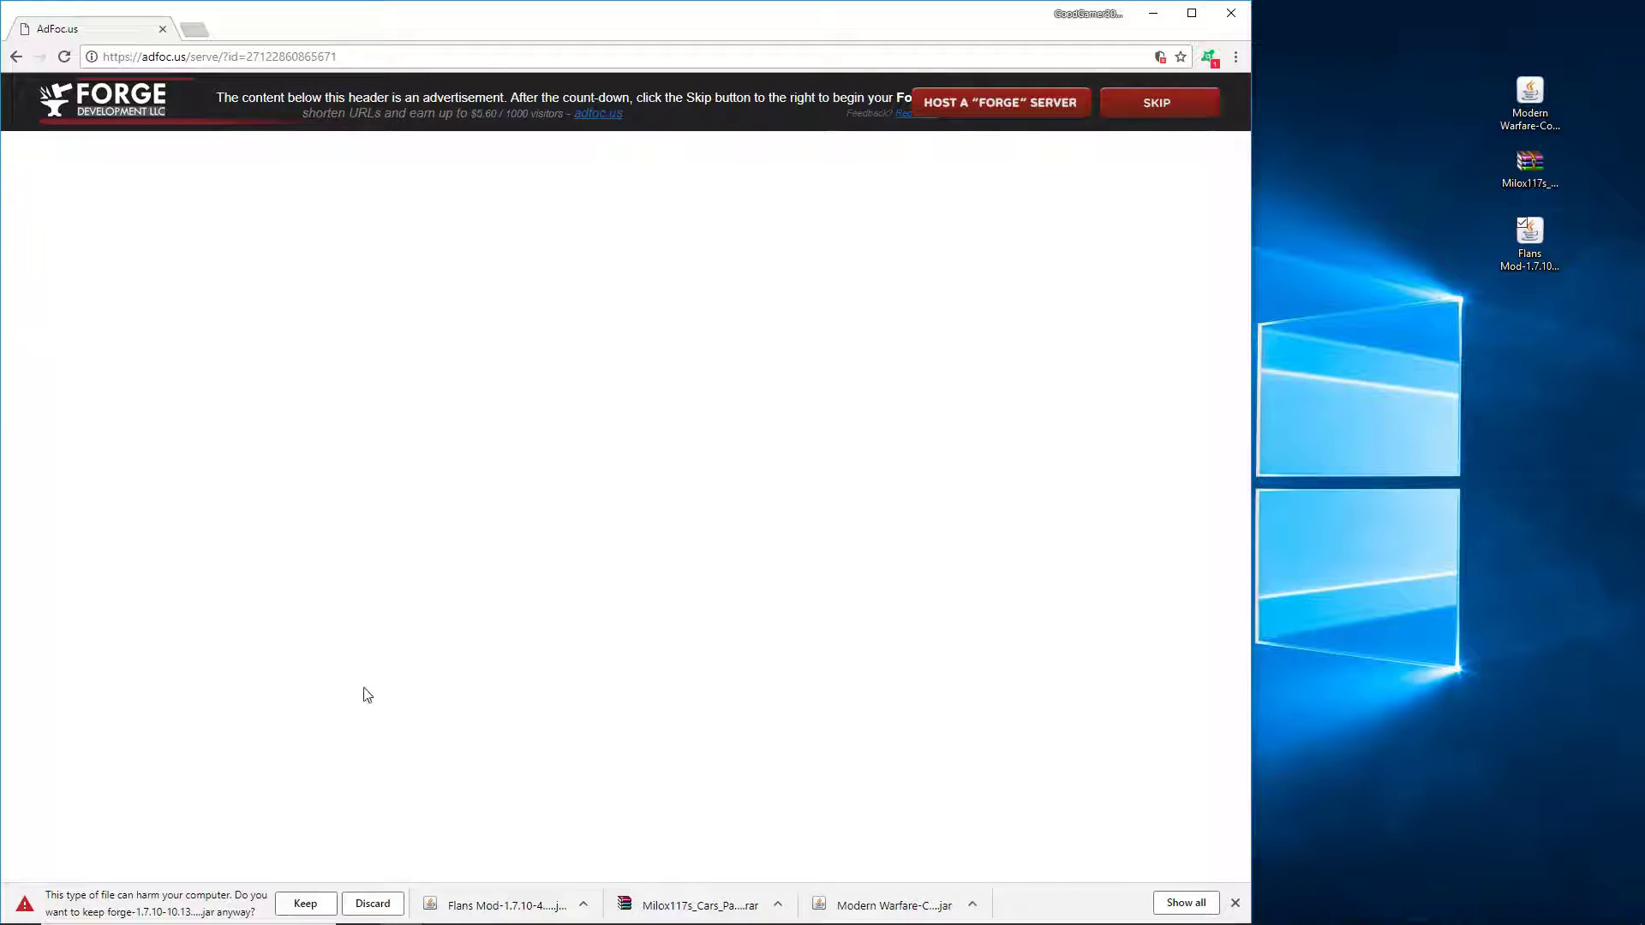
{"action": "left_click", "coordinate": [305, 905]}
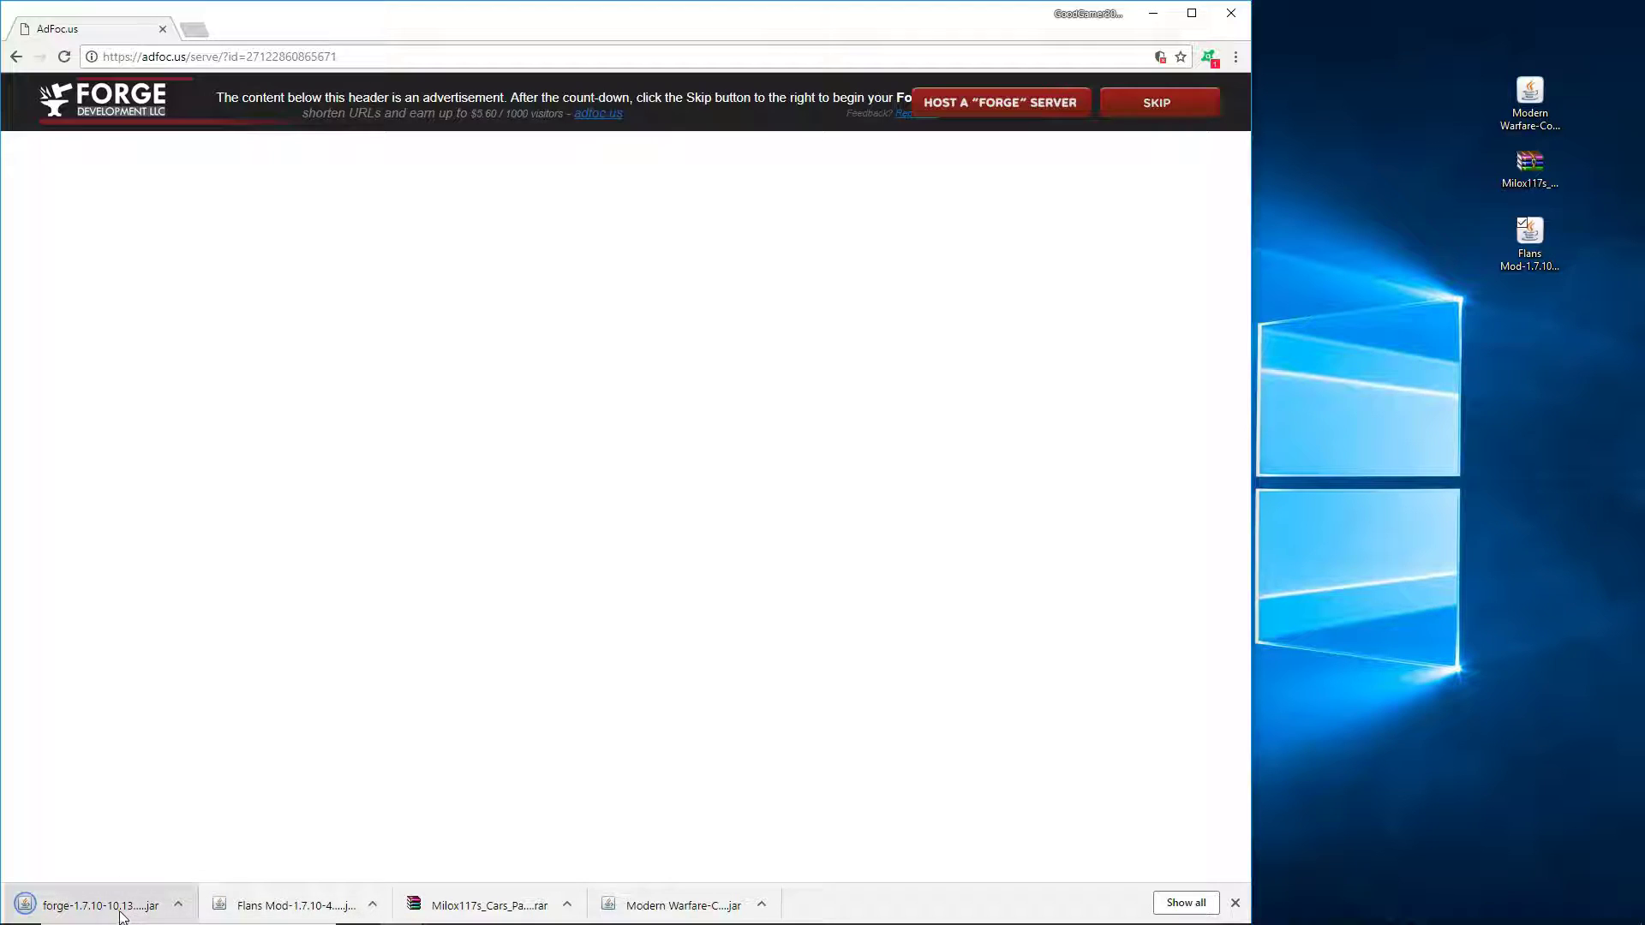
{"action": "left_click_drag", "start_coordinate": [107, 903], "coordinate": [1535, 368]}
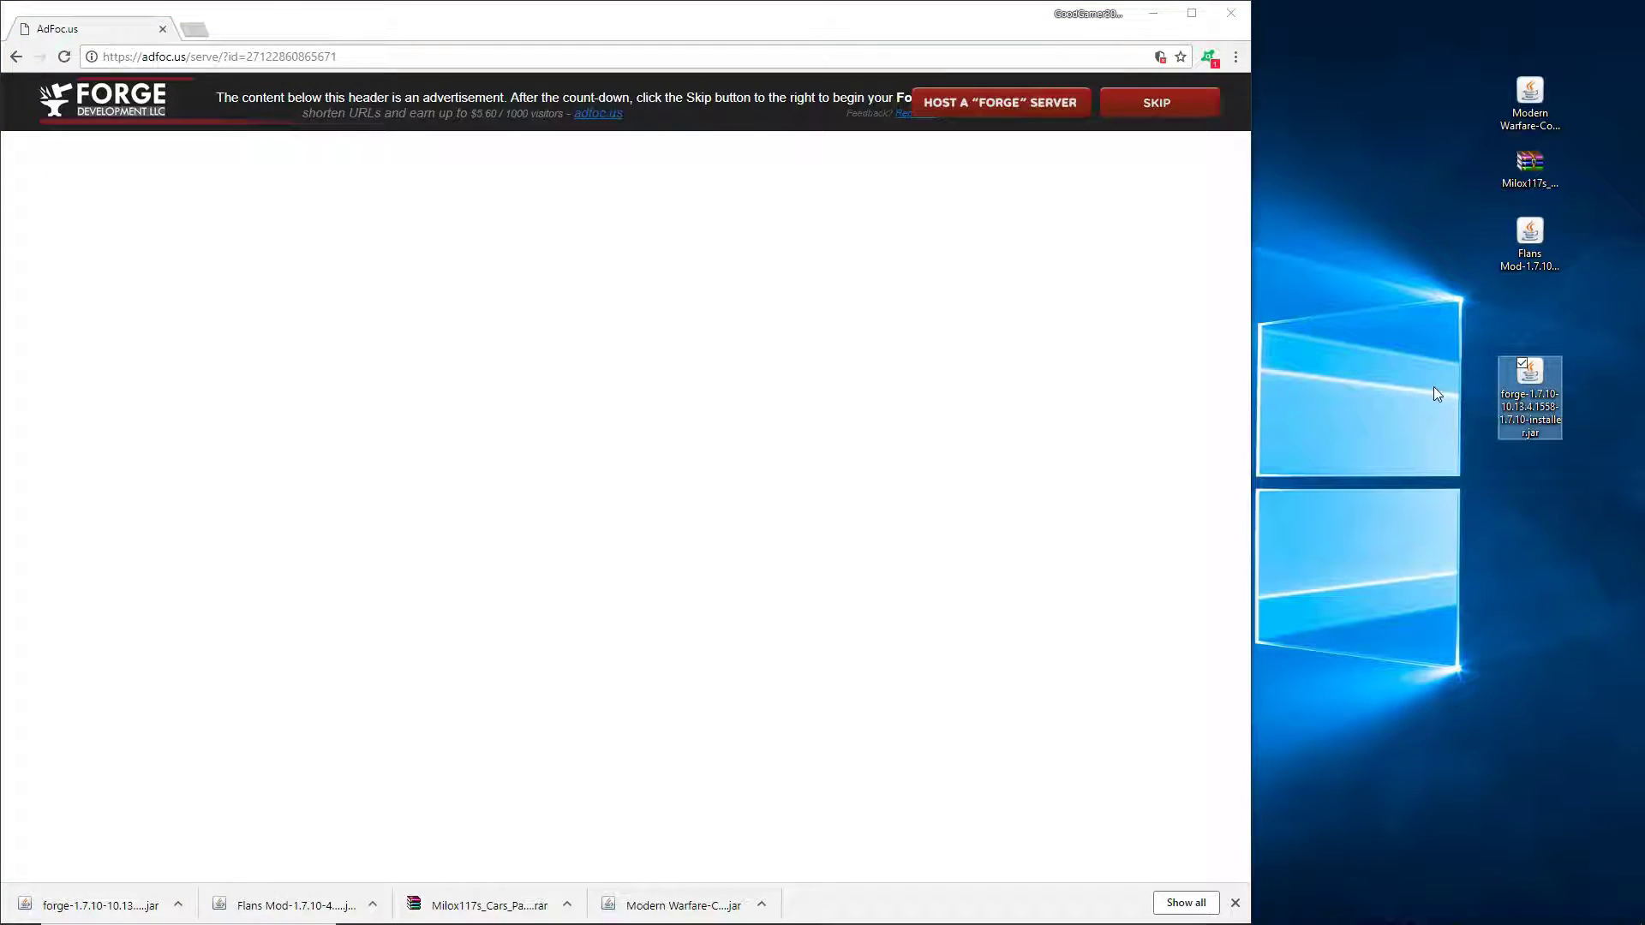
{"action": "left_click", "coordinate": [1153, 13]}
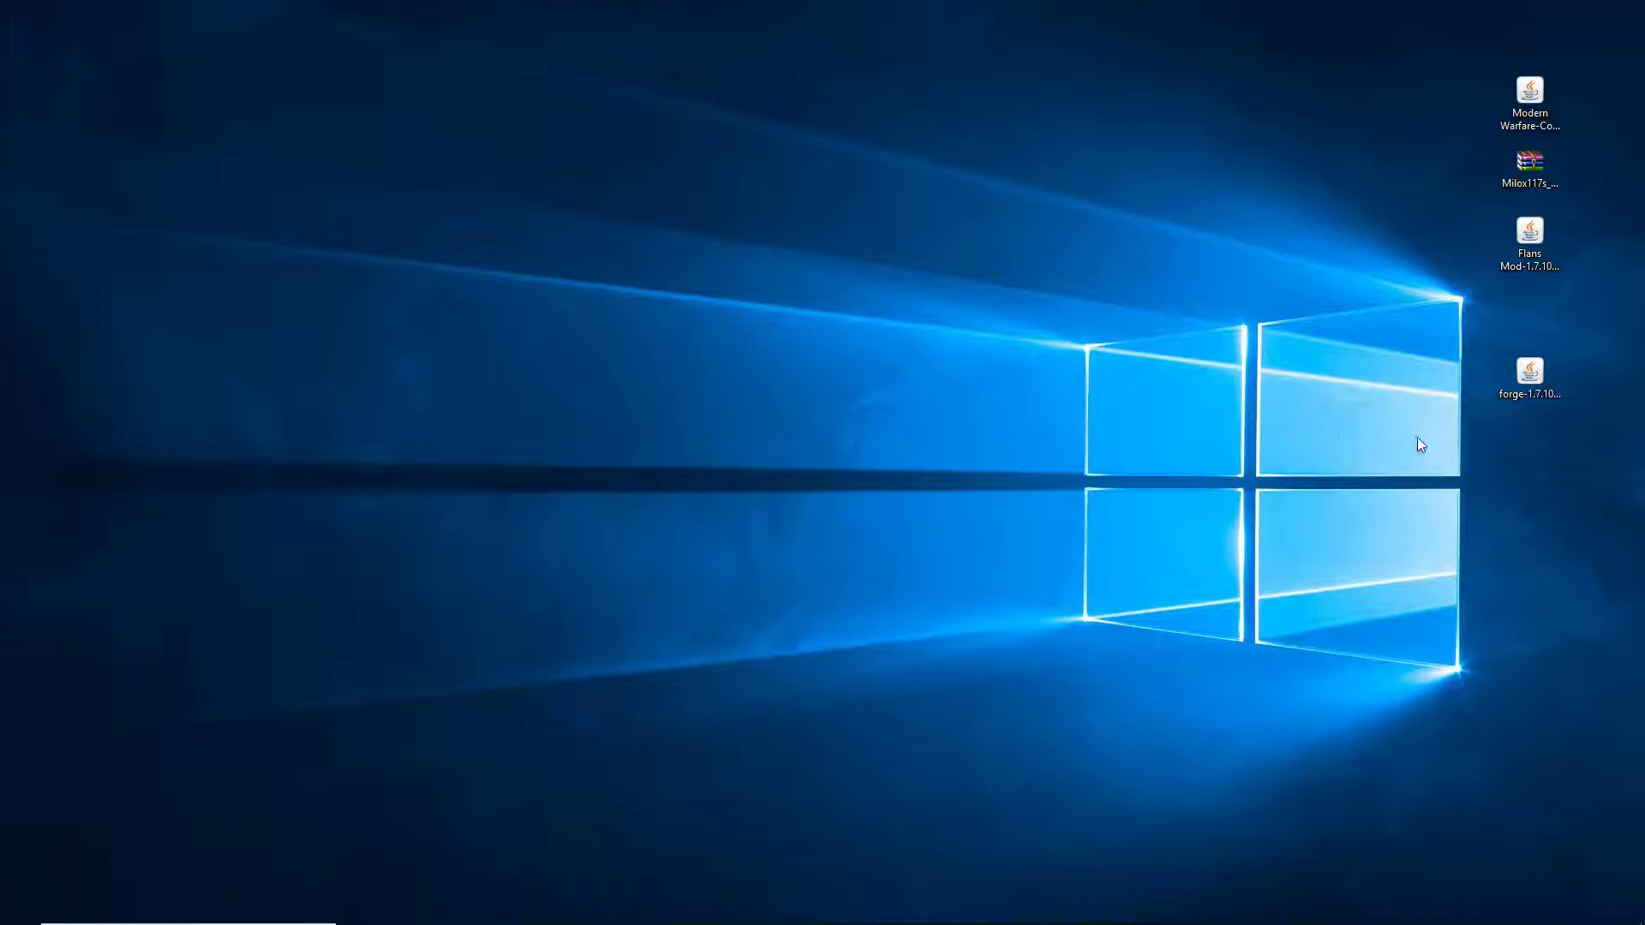
{"action": "left_click", "coordinate": [1531, 390]}
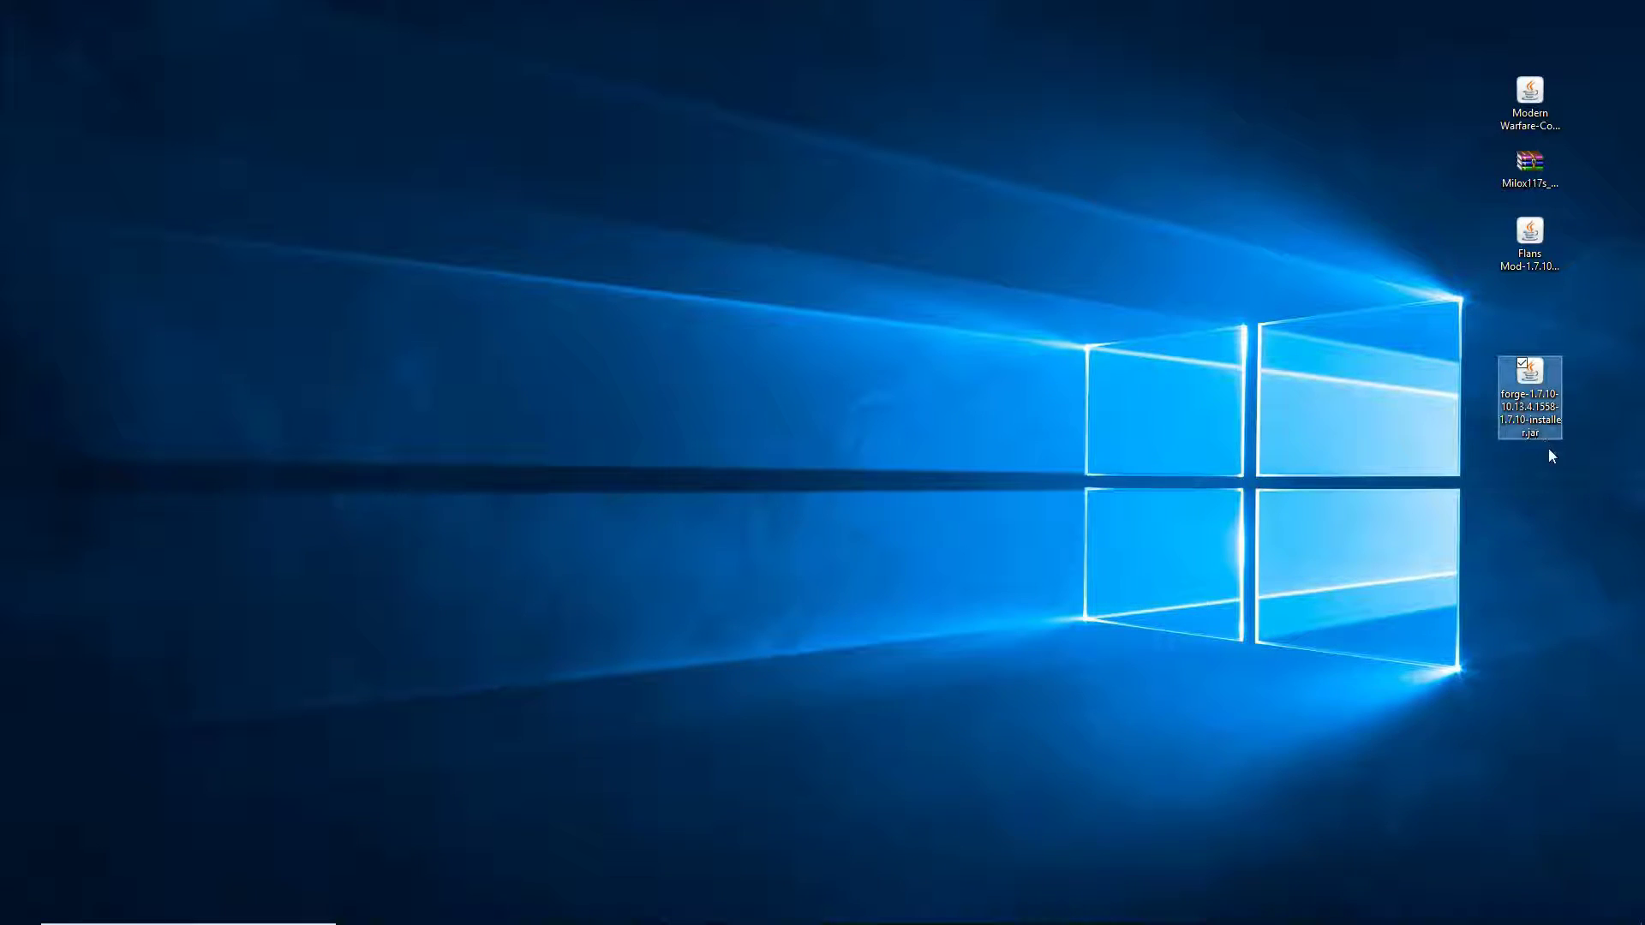
Run the forge-1.7.10 installer with Install client and confirm the completion message.
{"action": "double_click", "coordinate": [1545, 432]}
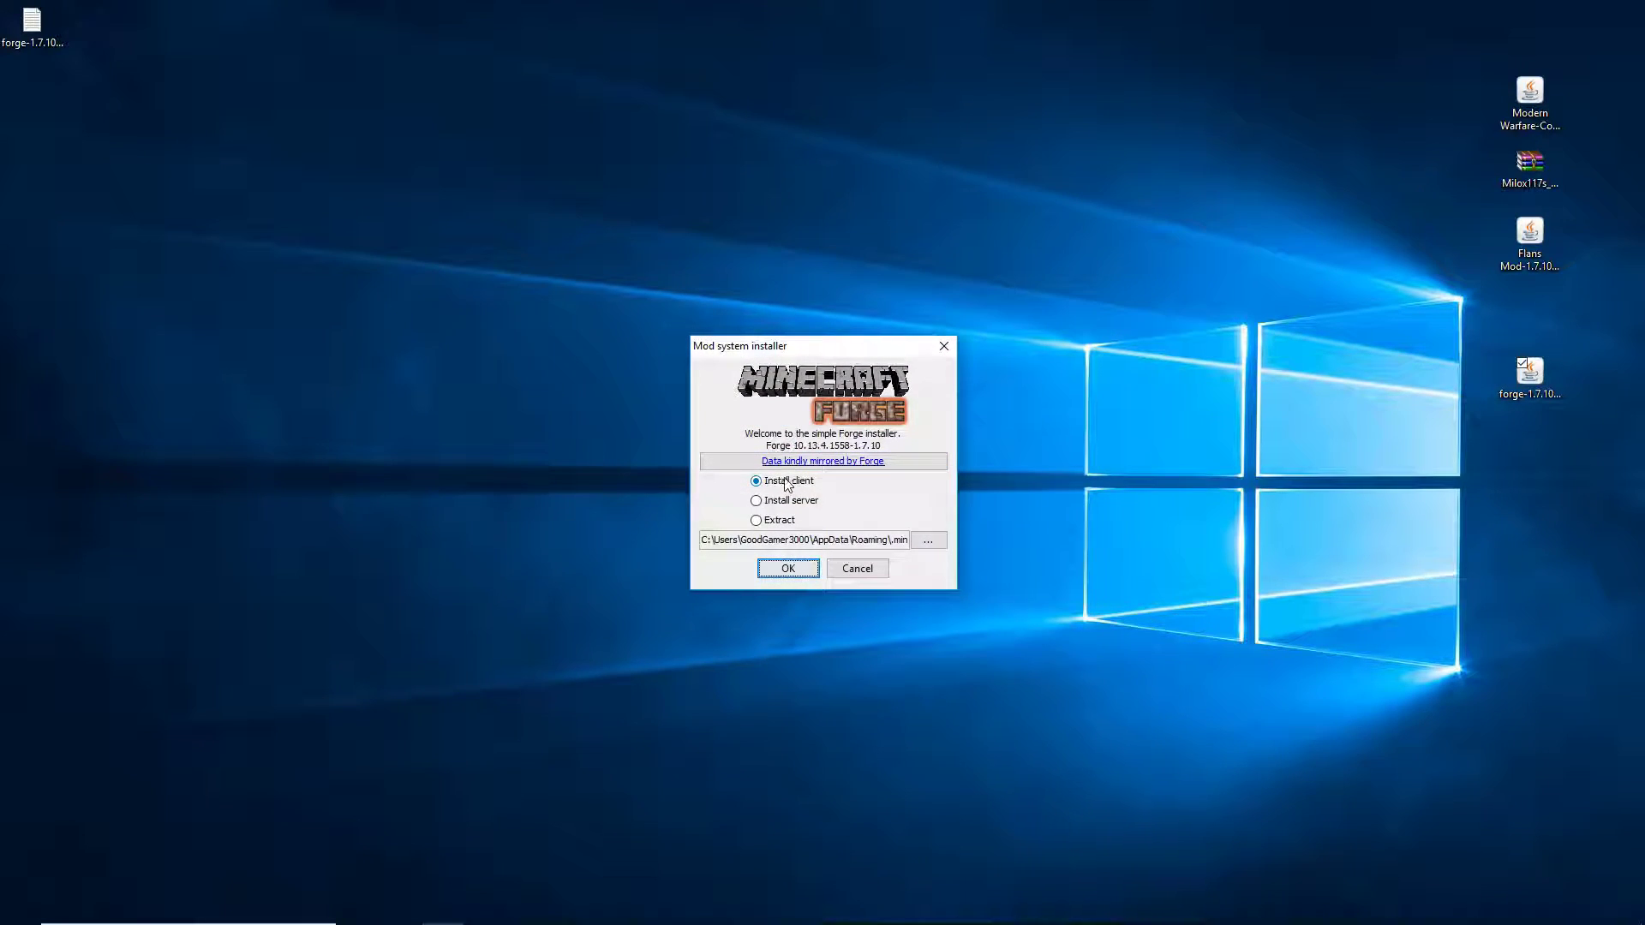
{"action": "left_click", "coordinate": [775, 488]}
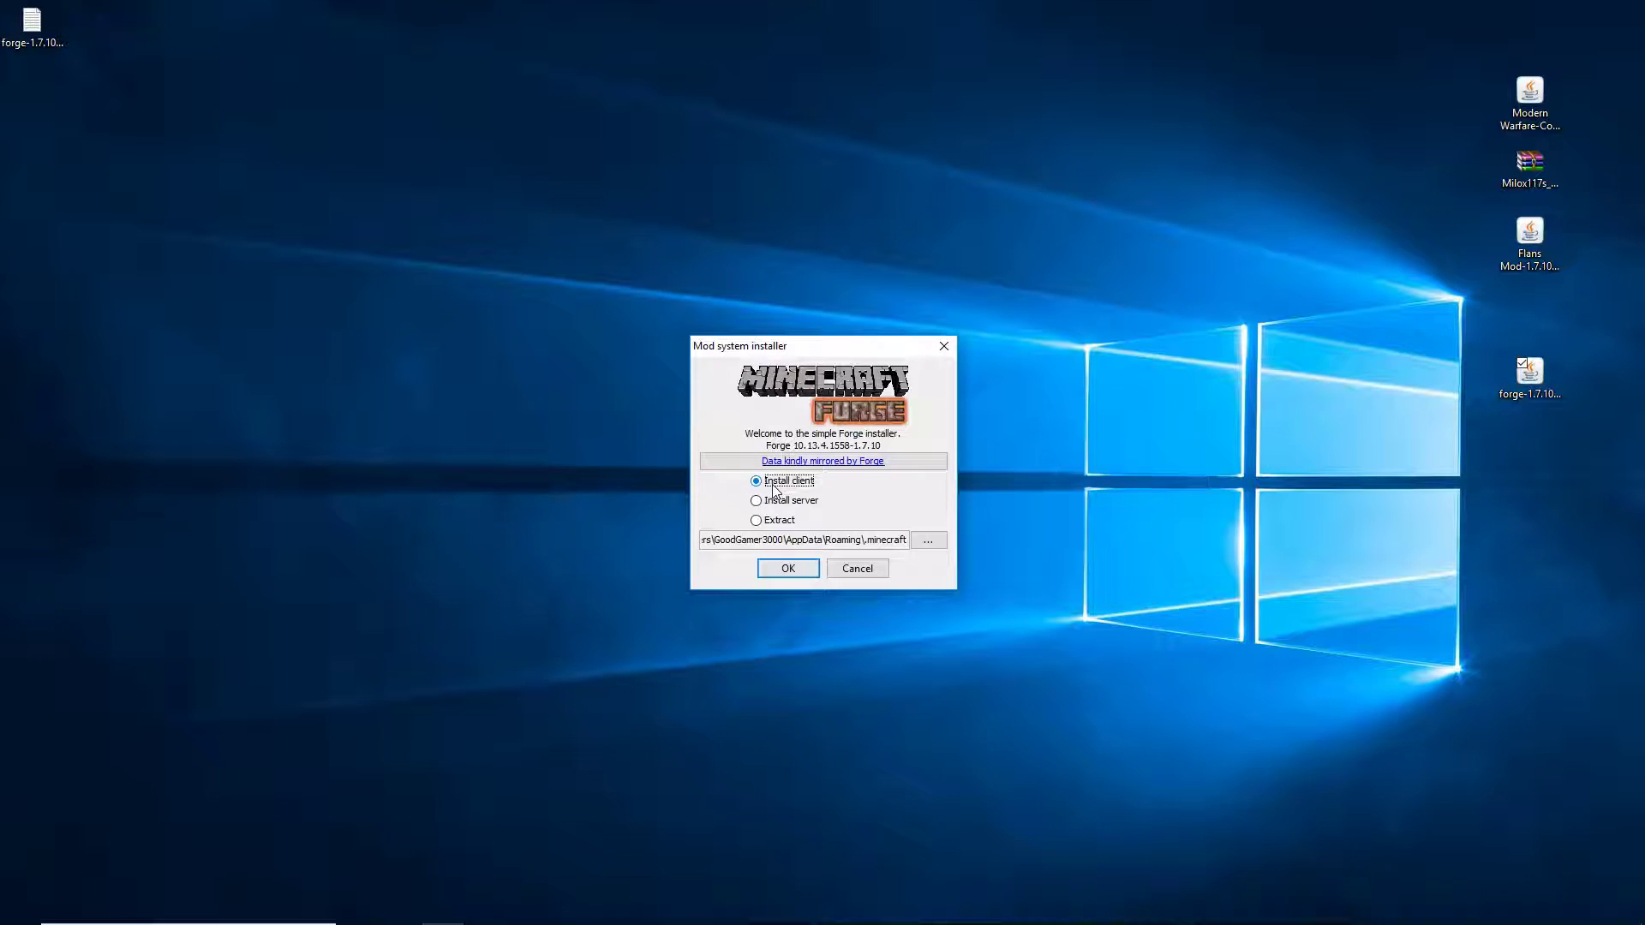
{"action": "left_click", "coordinate": [786, 569]}
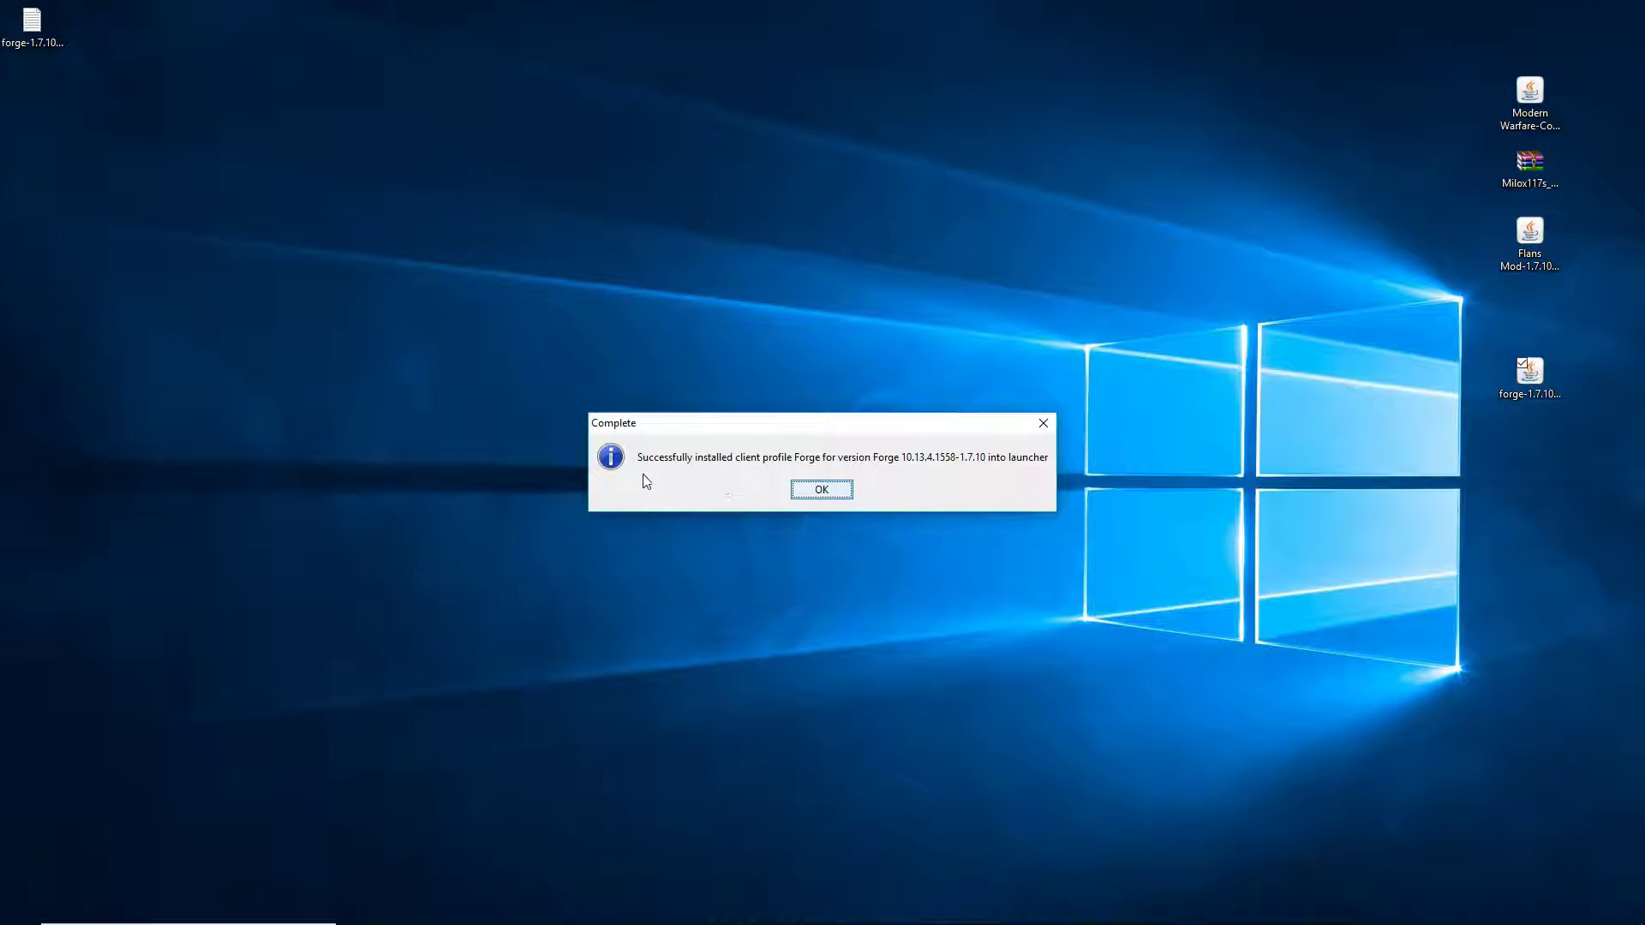
{"action": "left_click", "coordinate": [815, 494]}
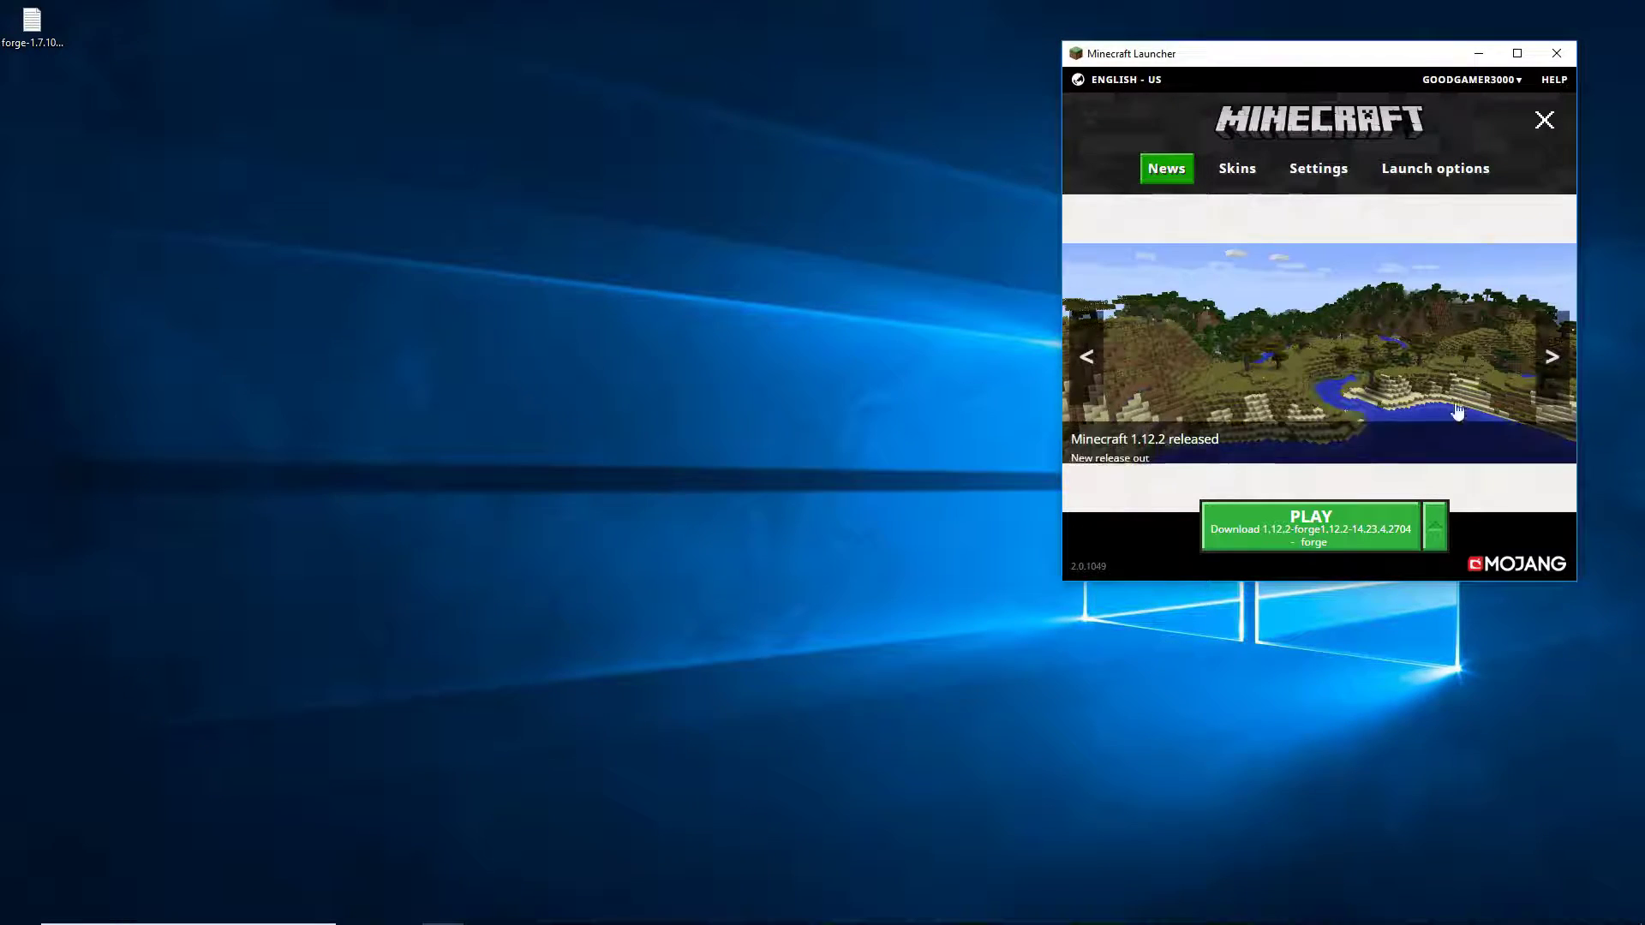
Select the 1.7.10-Forge10.13.4.1558 profile in the launcher and launch the game.
{"action": "left_click", "coordinate": [1437, 525]}
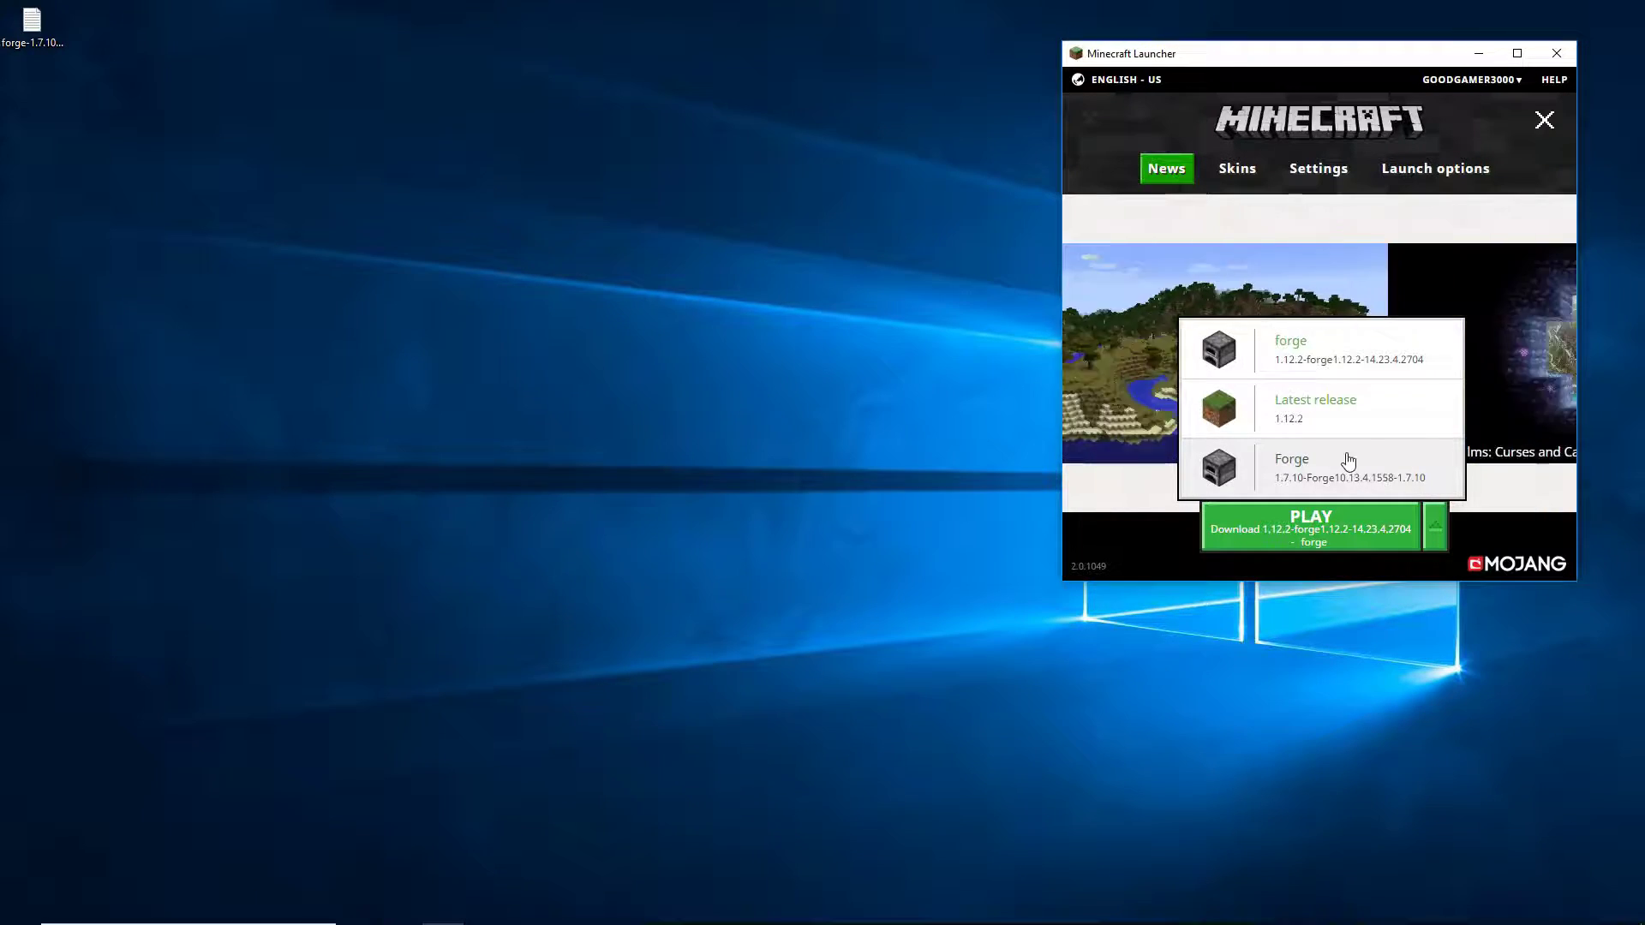
{"action": "left_click", "coordinate": [1285, 485]}
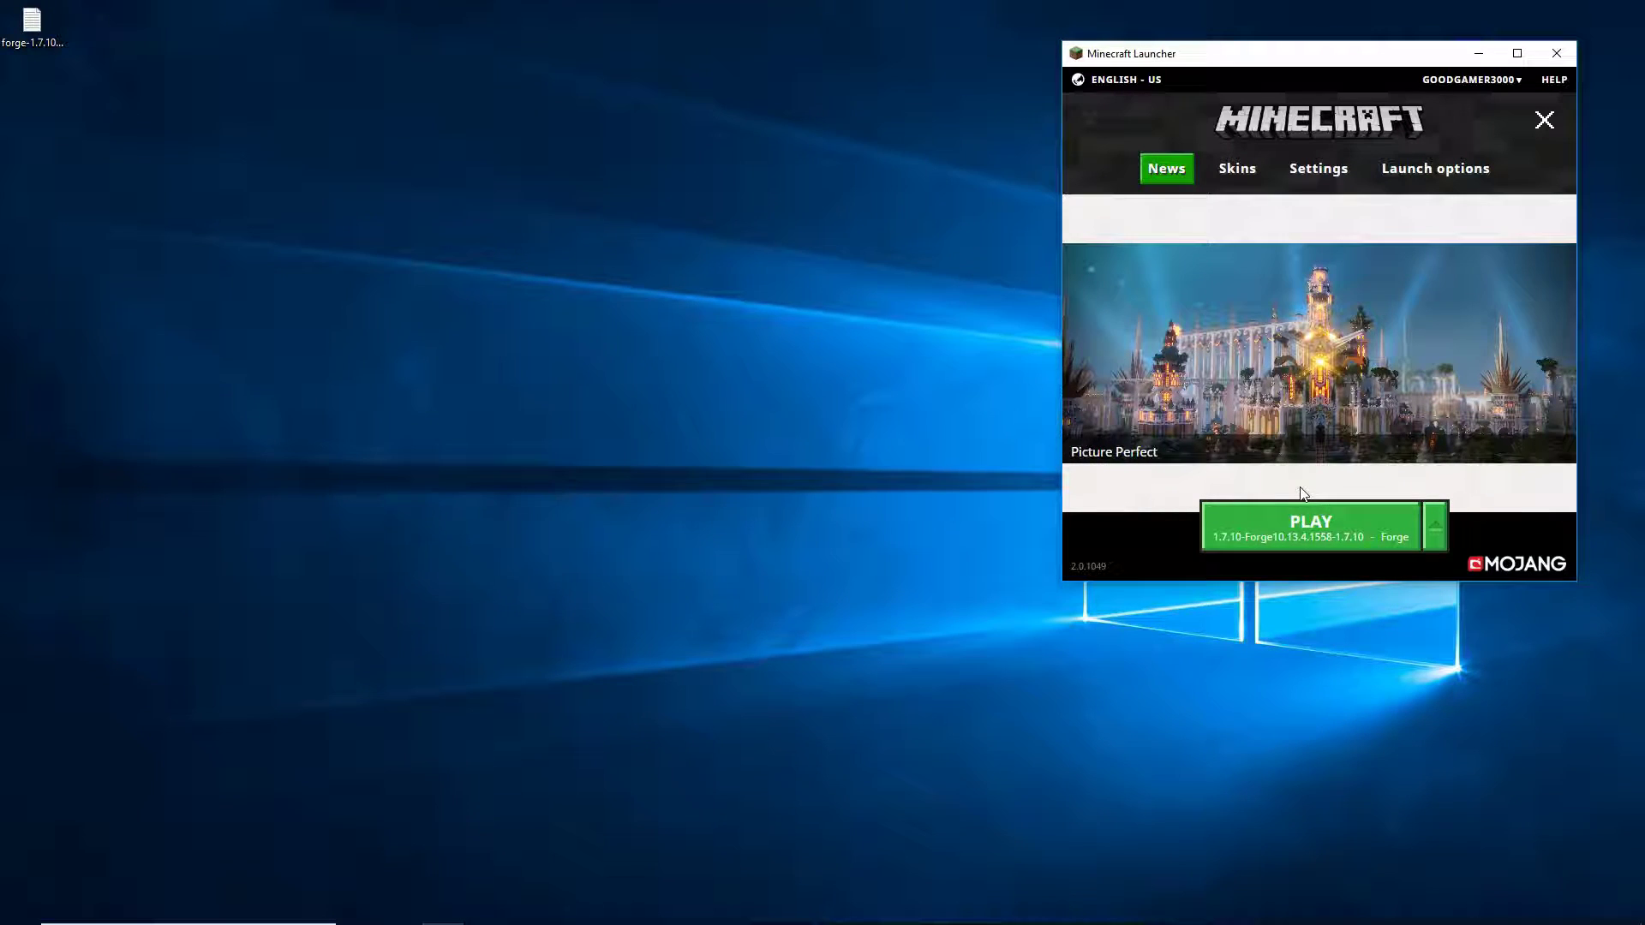
{"action": "left_click", "coordinate": [1288, 535]}
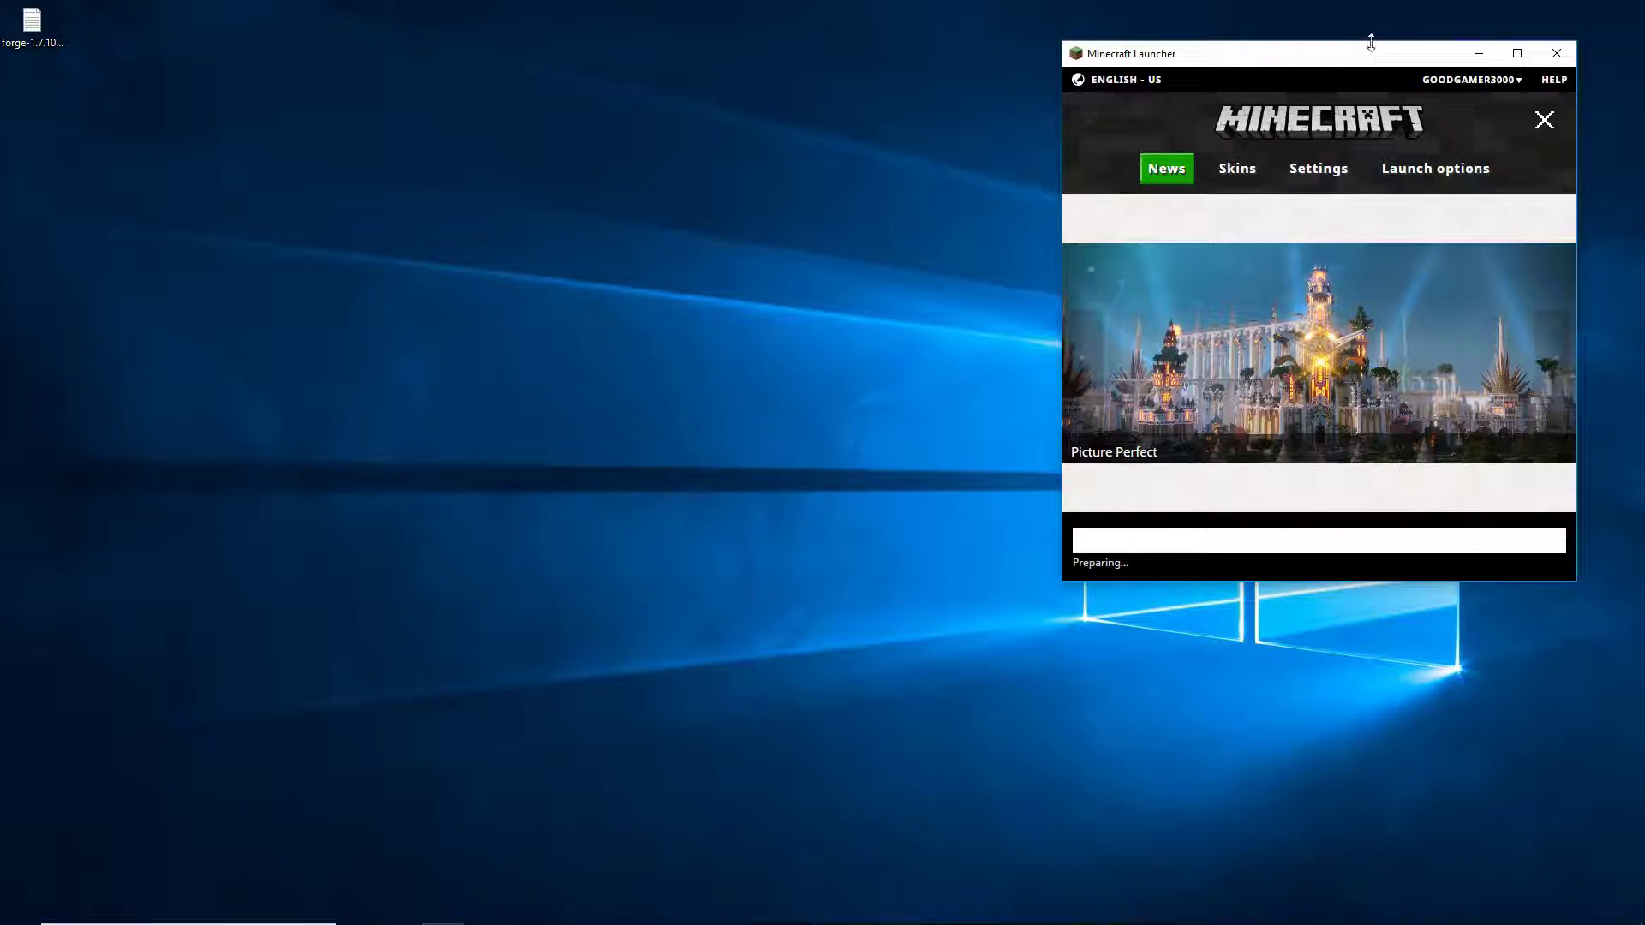
Review the Mods list, which shows only Forge's core mods, then quit Minecraft.
{"action": "left_click_drag", "start_coordinate": [1369, 58], "coordinate": [1251, 57]}
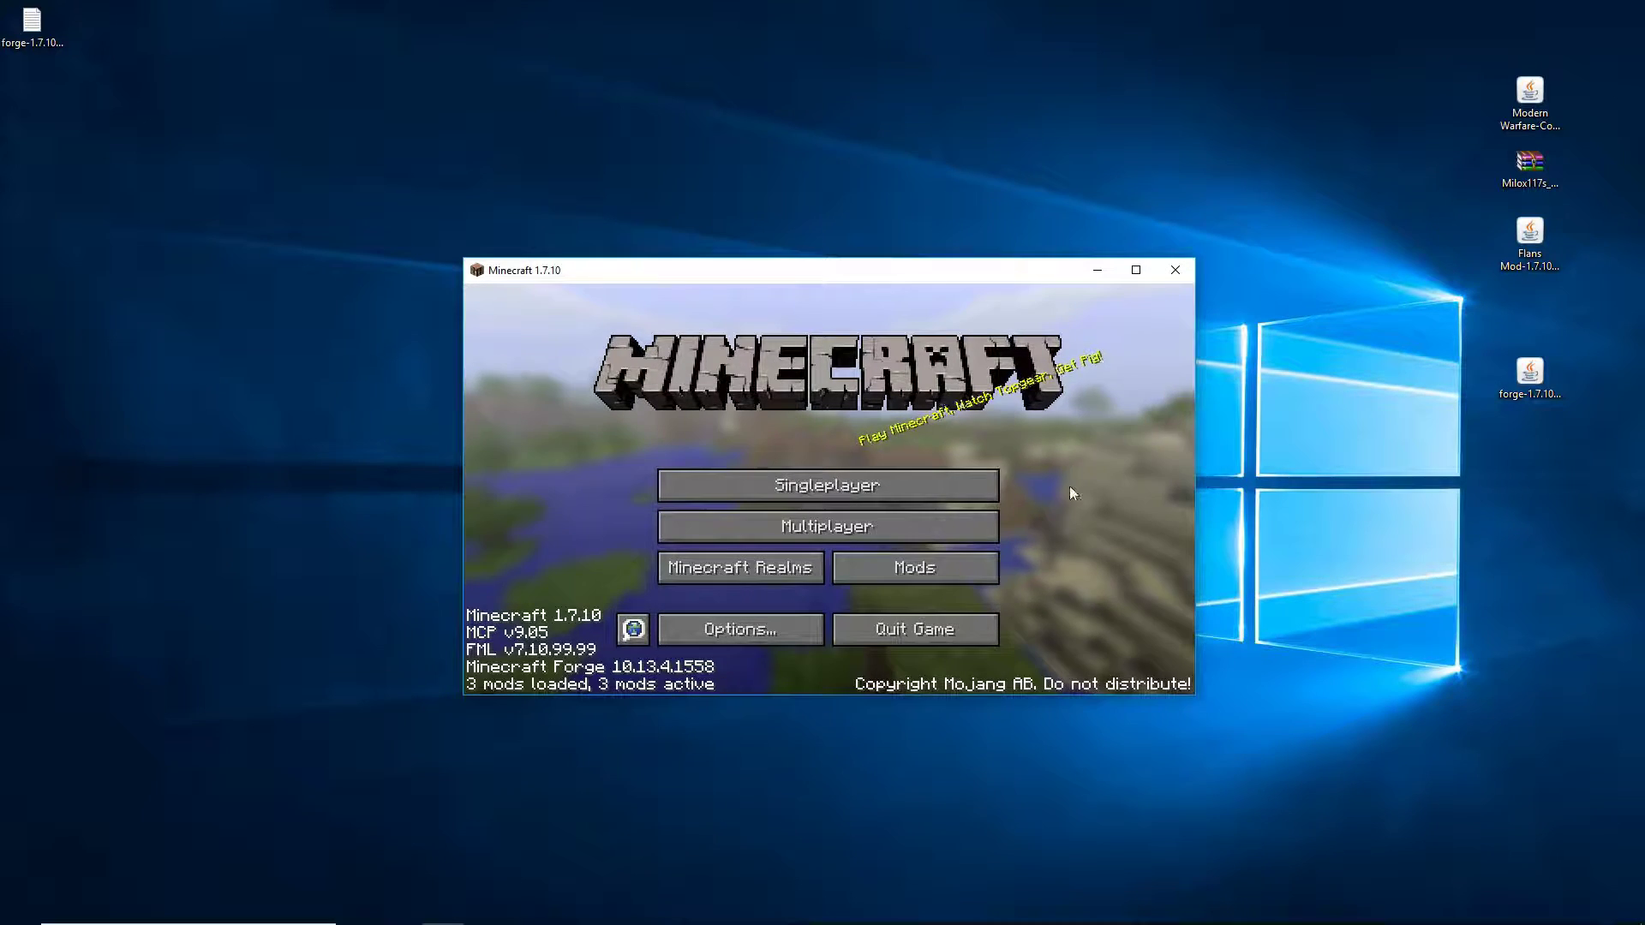
{"action": "left_click", "coordinate": [945, 573]}
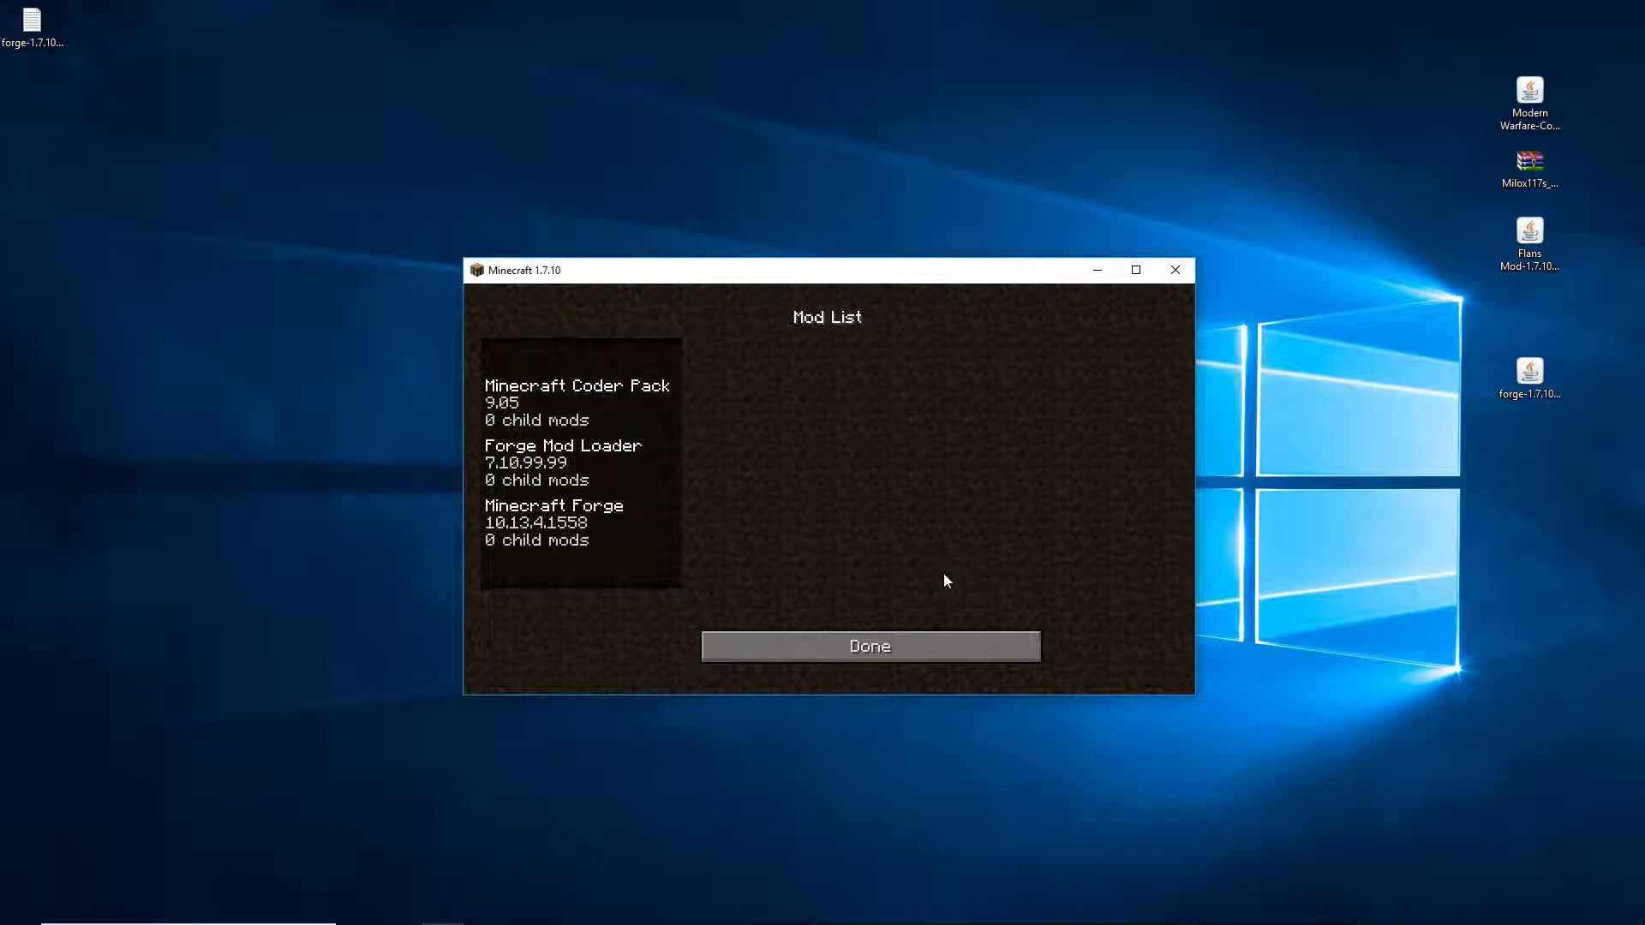
{"action": "left_click", "coordinate": [586, 535]}
{"action": "left_click", "coordinate": [594, 485]}
{"action": "left_click", "coordinate": [583, 524]}
{"action": "left_click", "coordinate": [596, 468]}
{"action": "left_click", "coordinate": [589, 521]}
{"action": "left_click", "coordinate": [875, 648]}
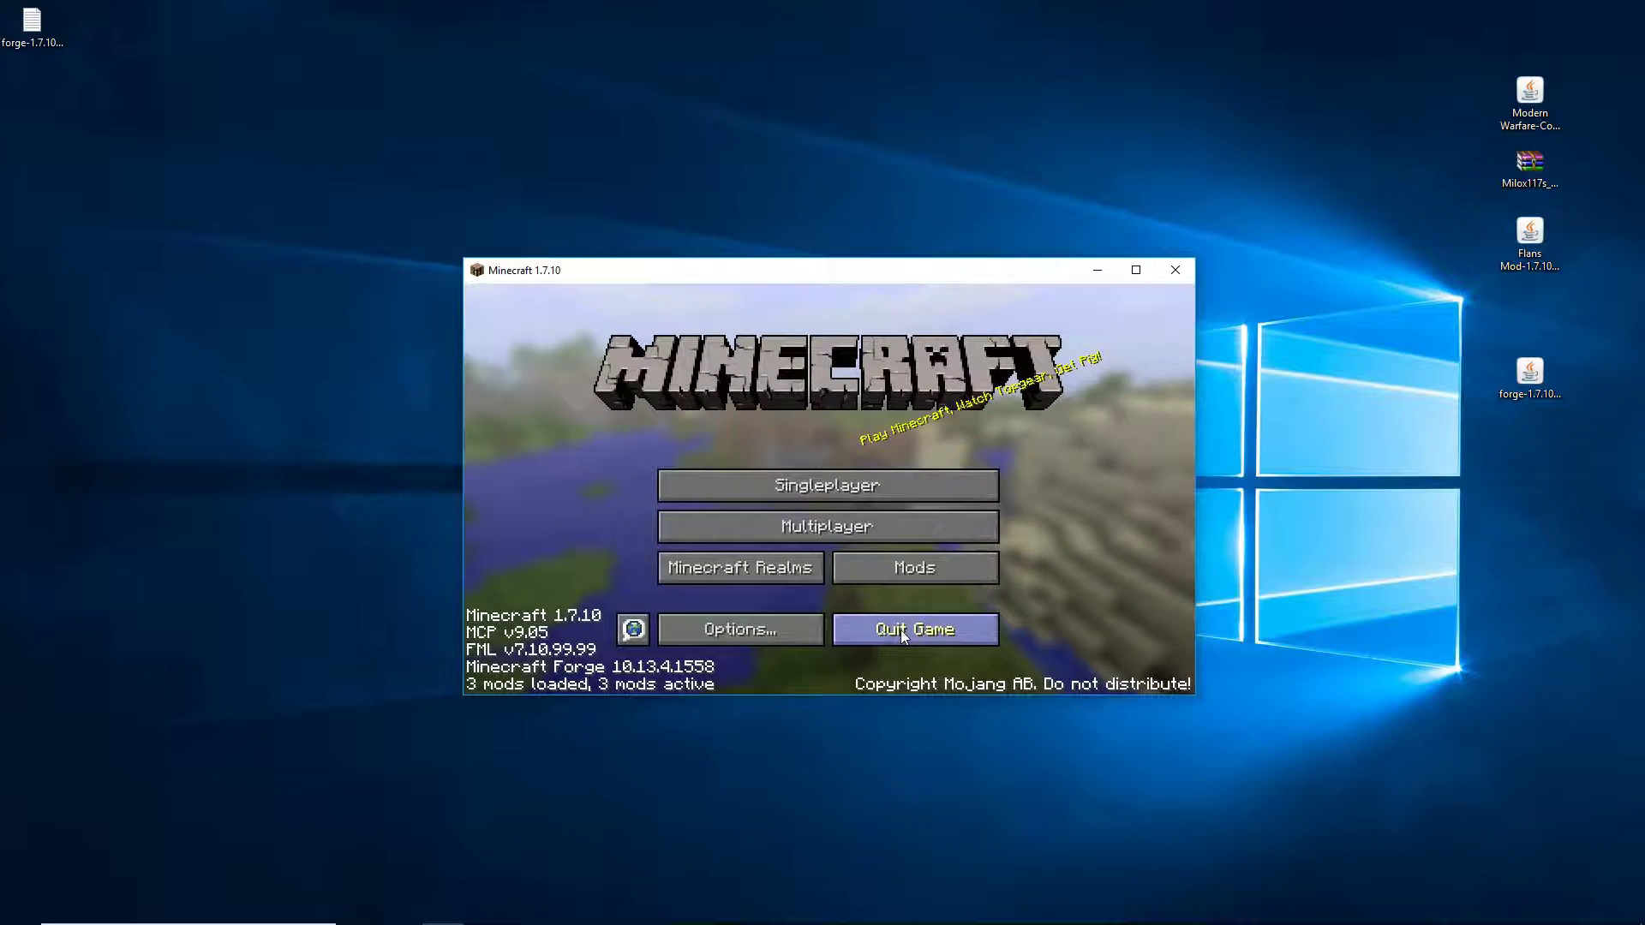
{"action": "left_click", "coordinate": [901, 630]}
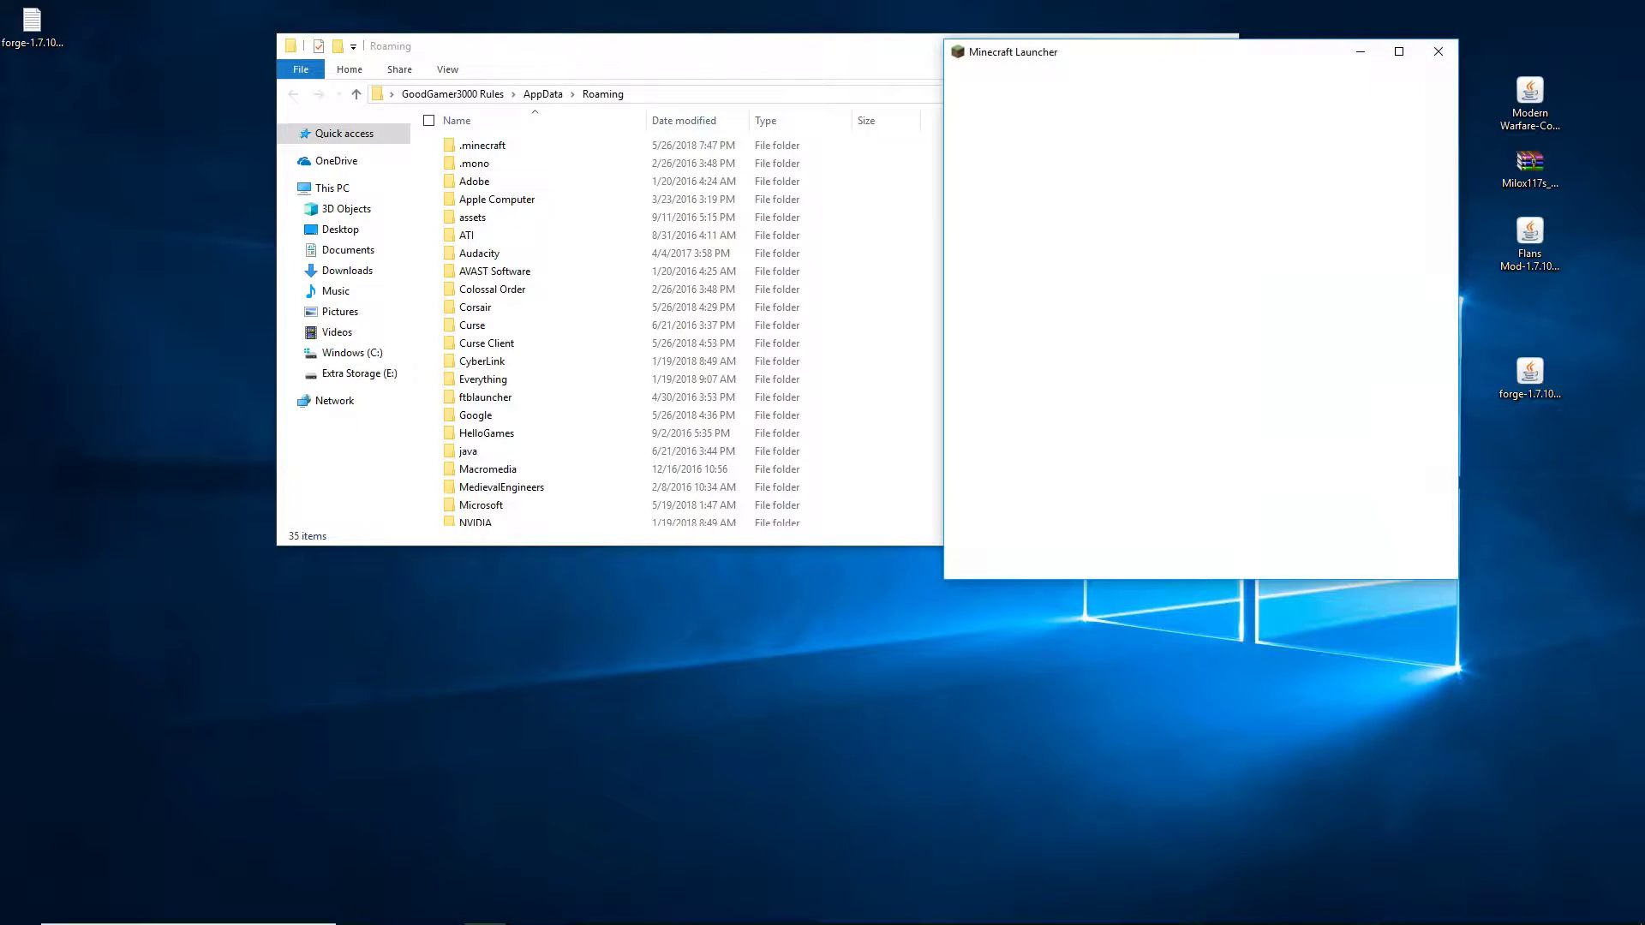
Copy the Game directory path from the Forge profile's launch options.
{"action": "left_click_drag", "start_coordinate": [1246, 62], "coordinate": [1254, 323]}
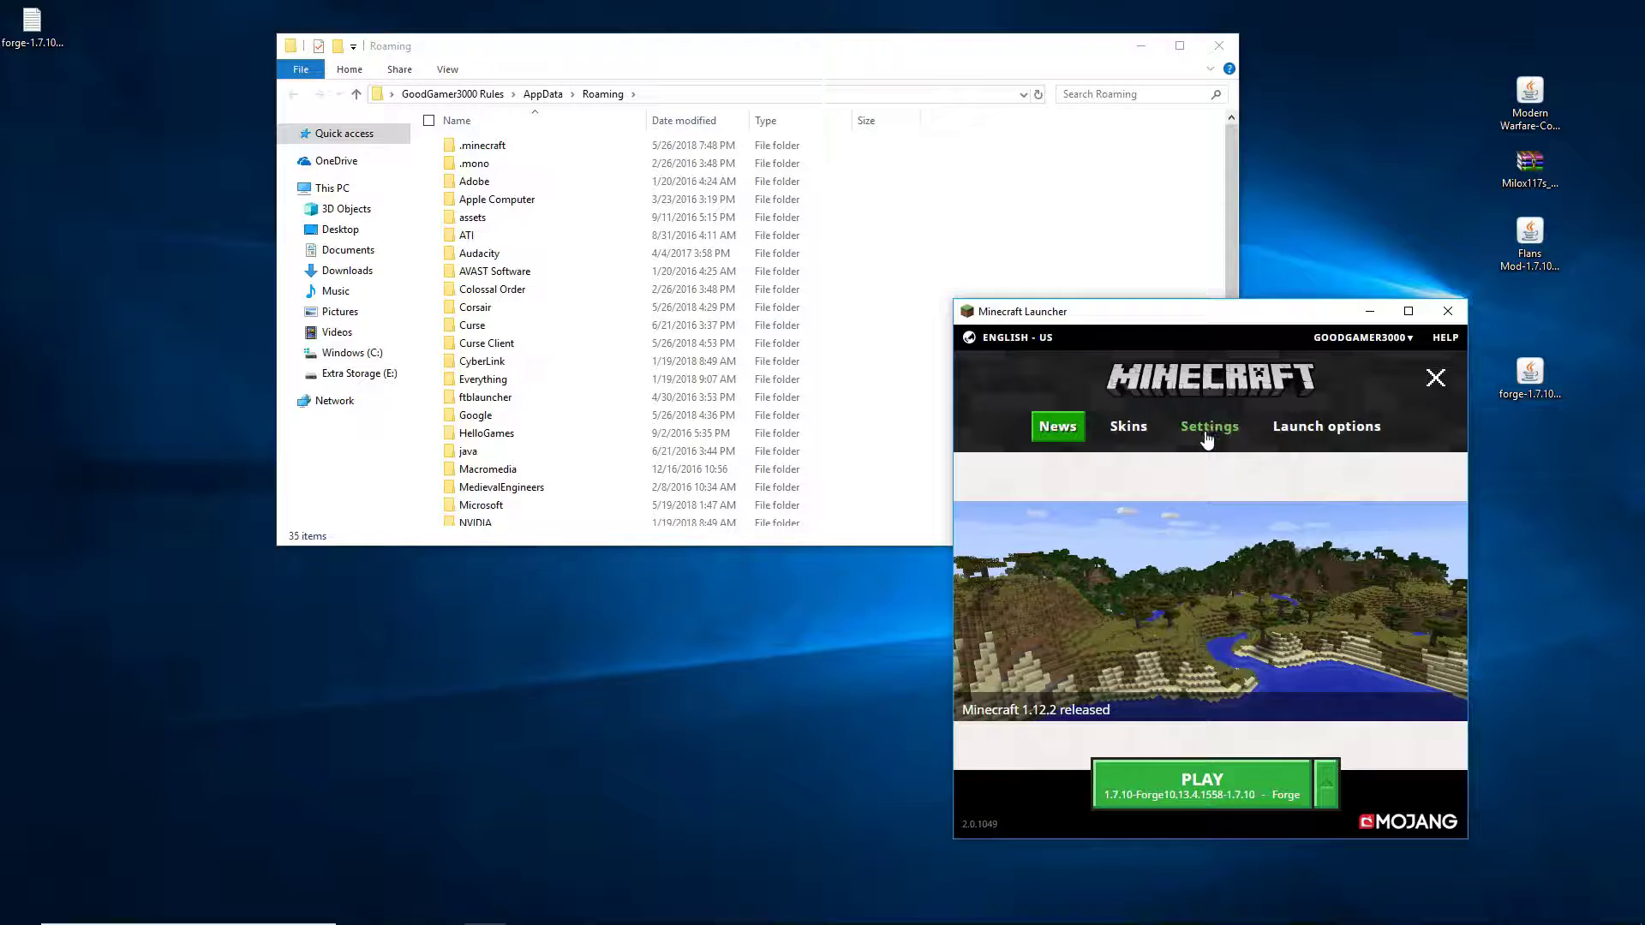
{"action": "left_click", "coordinate": [1328, 431]}
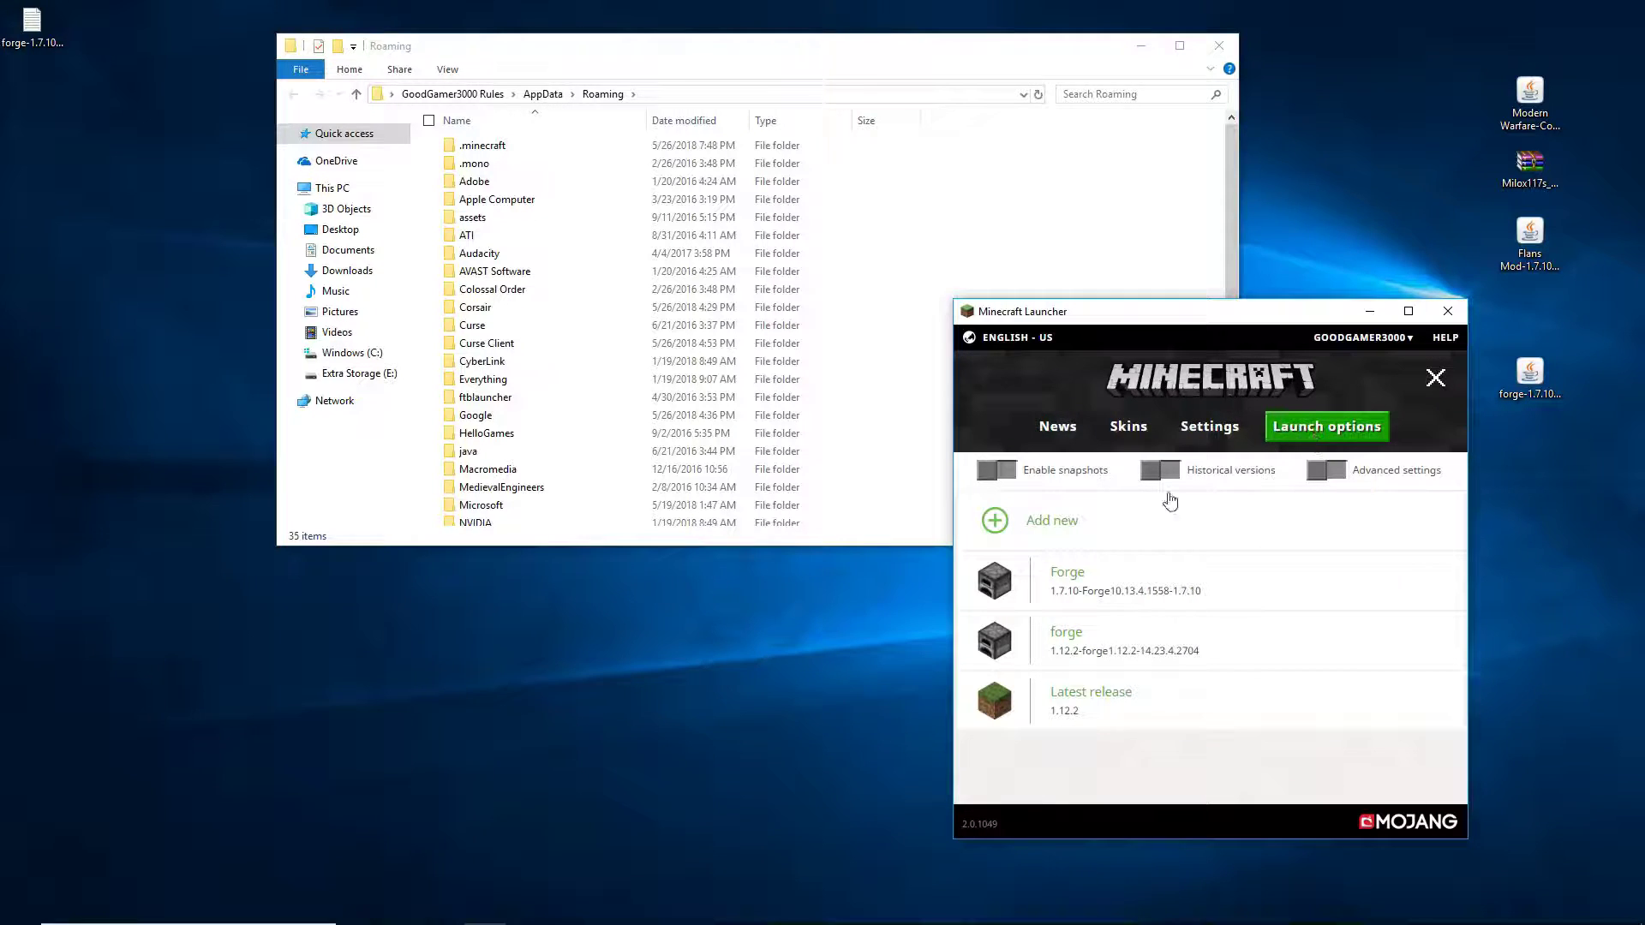
{"action": "left_click", "coordinate": [1103, 594]}
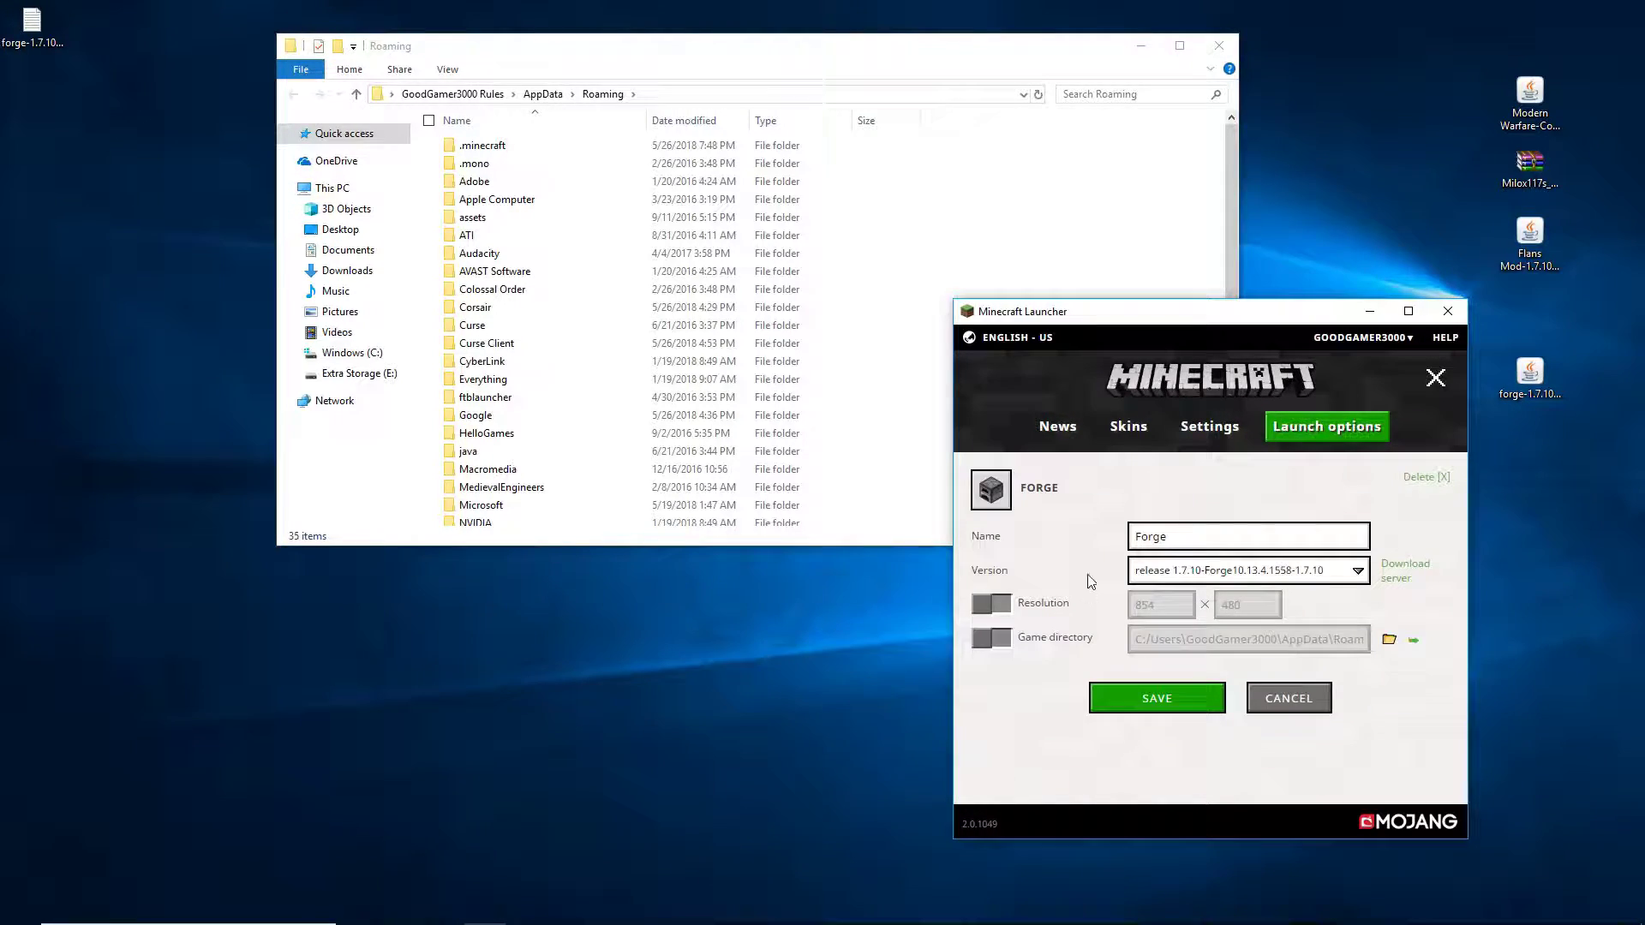
{"action": "left_click", "coordinate": [1145, 648]}
{"action": "left_click_drag", "start_coordinate": [1140, 644], "coordinate": [1416, 651]}
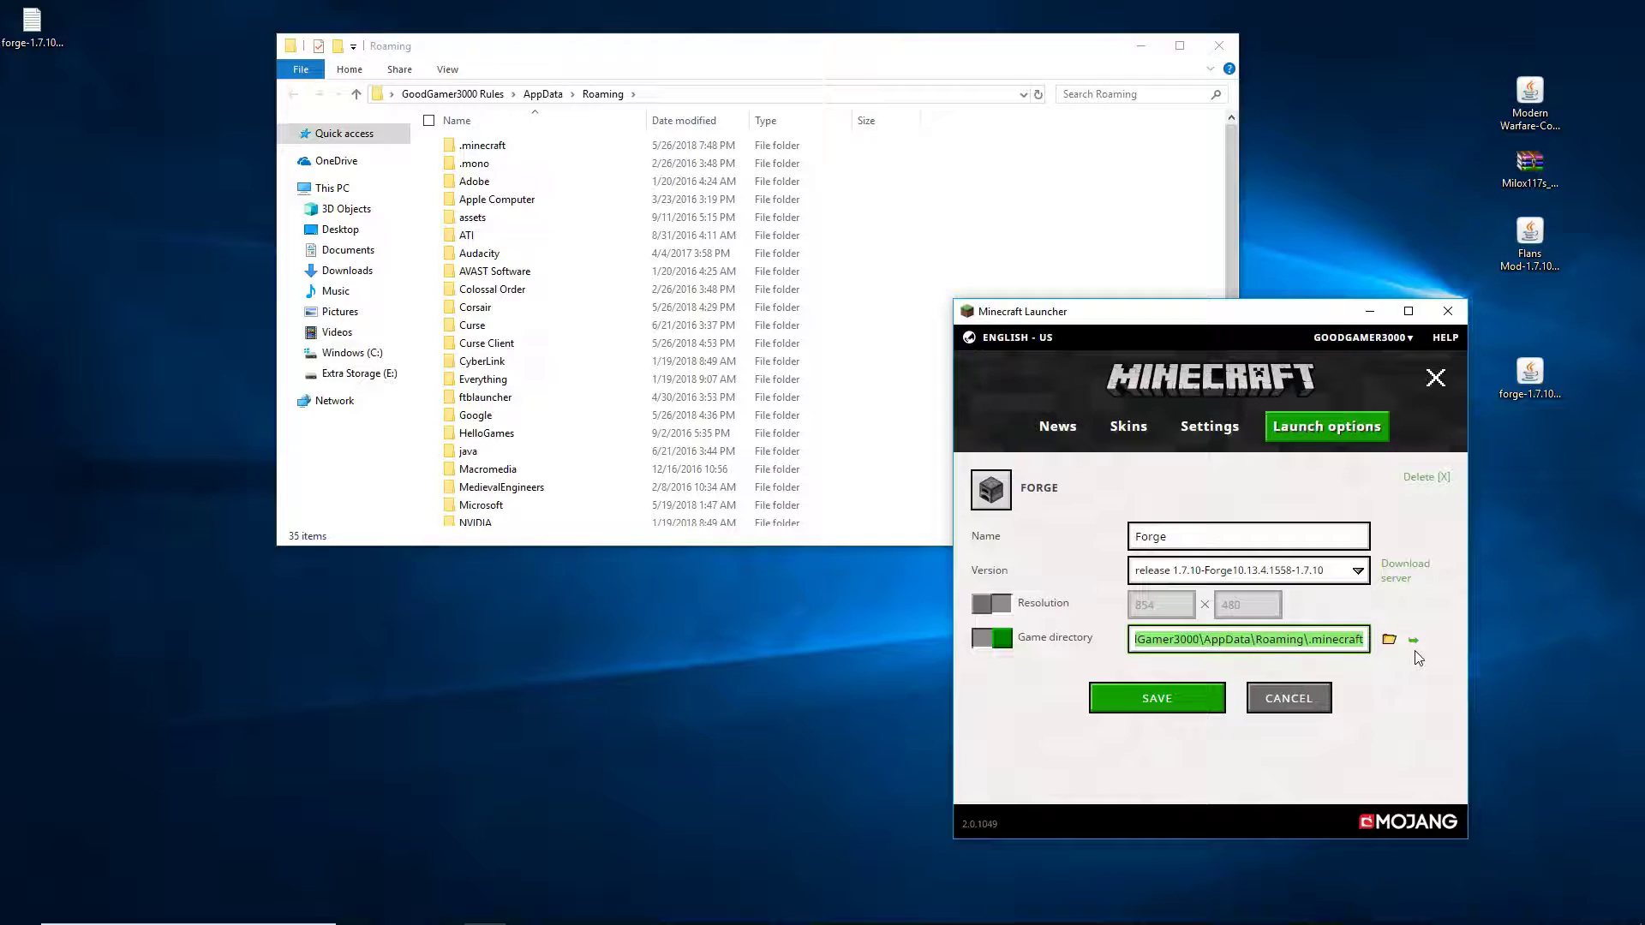
{"action": "right_click", "coordinate": [1347, 644]}
{"action": "left_click", "coordinate": [1400, 721]}
Go to the copied .minecraft path in File Explorer, close the launcher, and open mods.
{"action": "left_click", "coordinate": [888, 62]}
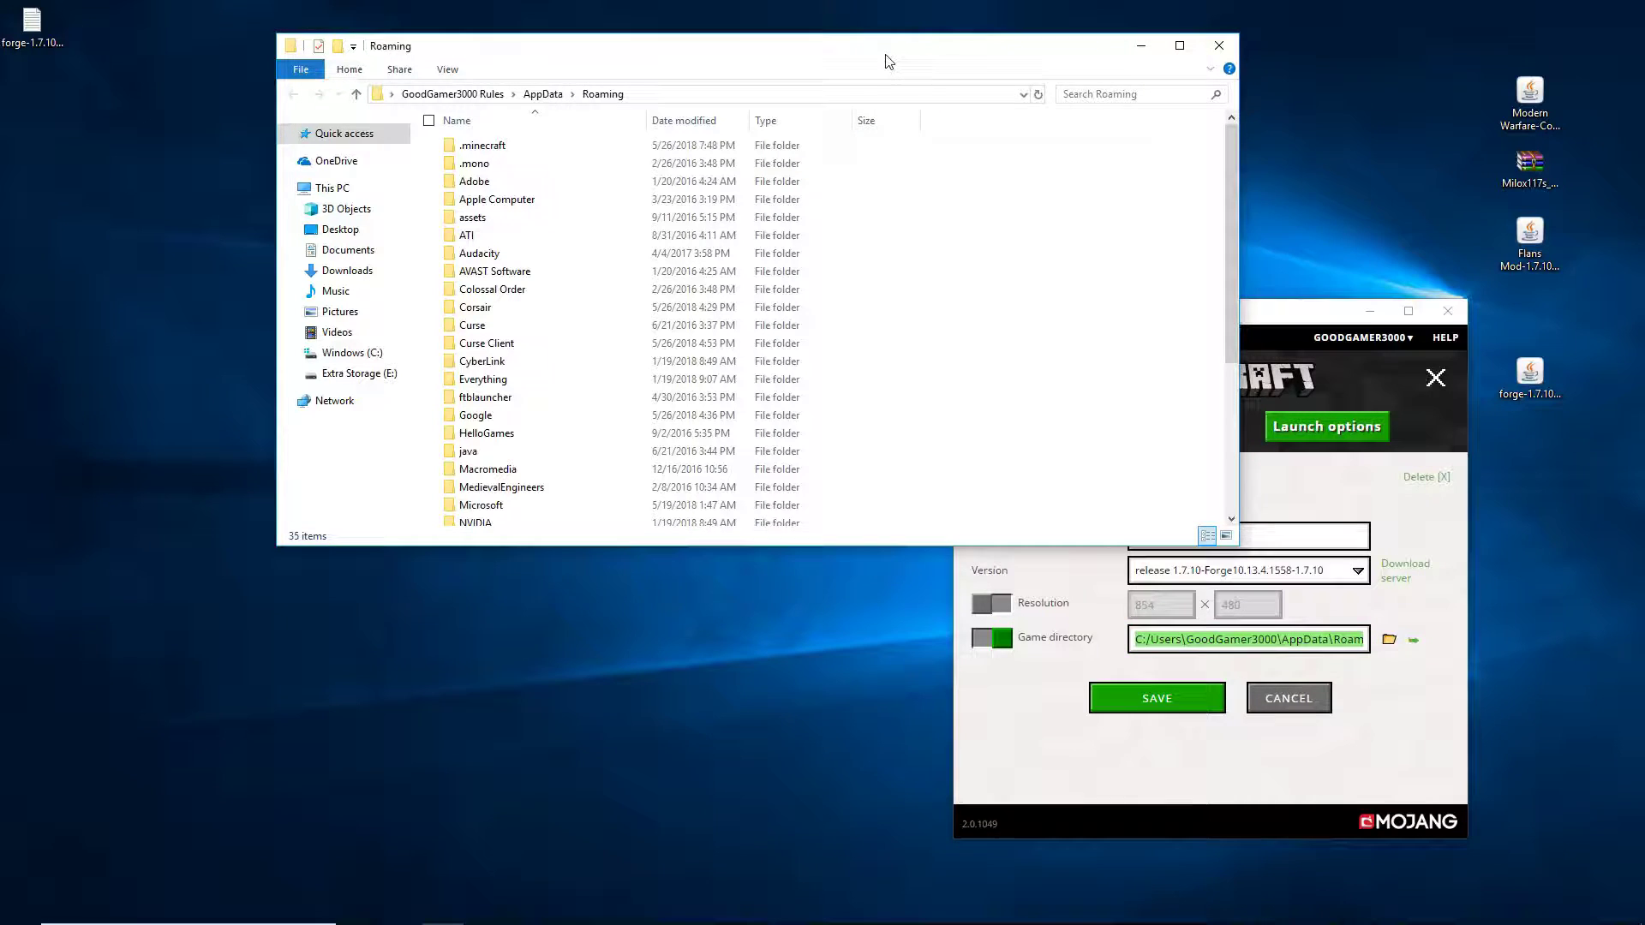
{"action": "left_click", "coordinate": [645, 96]}
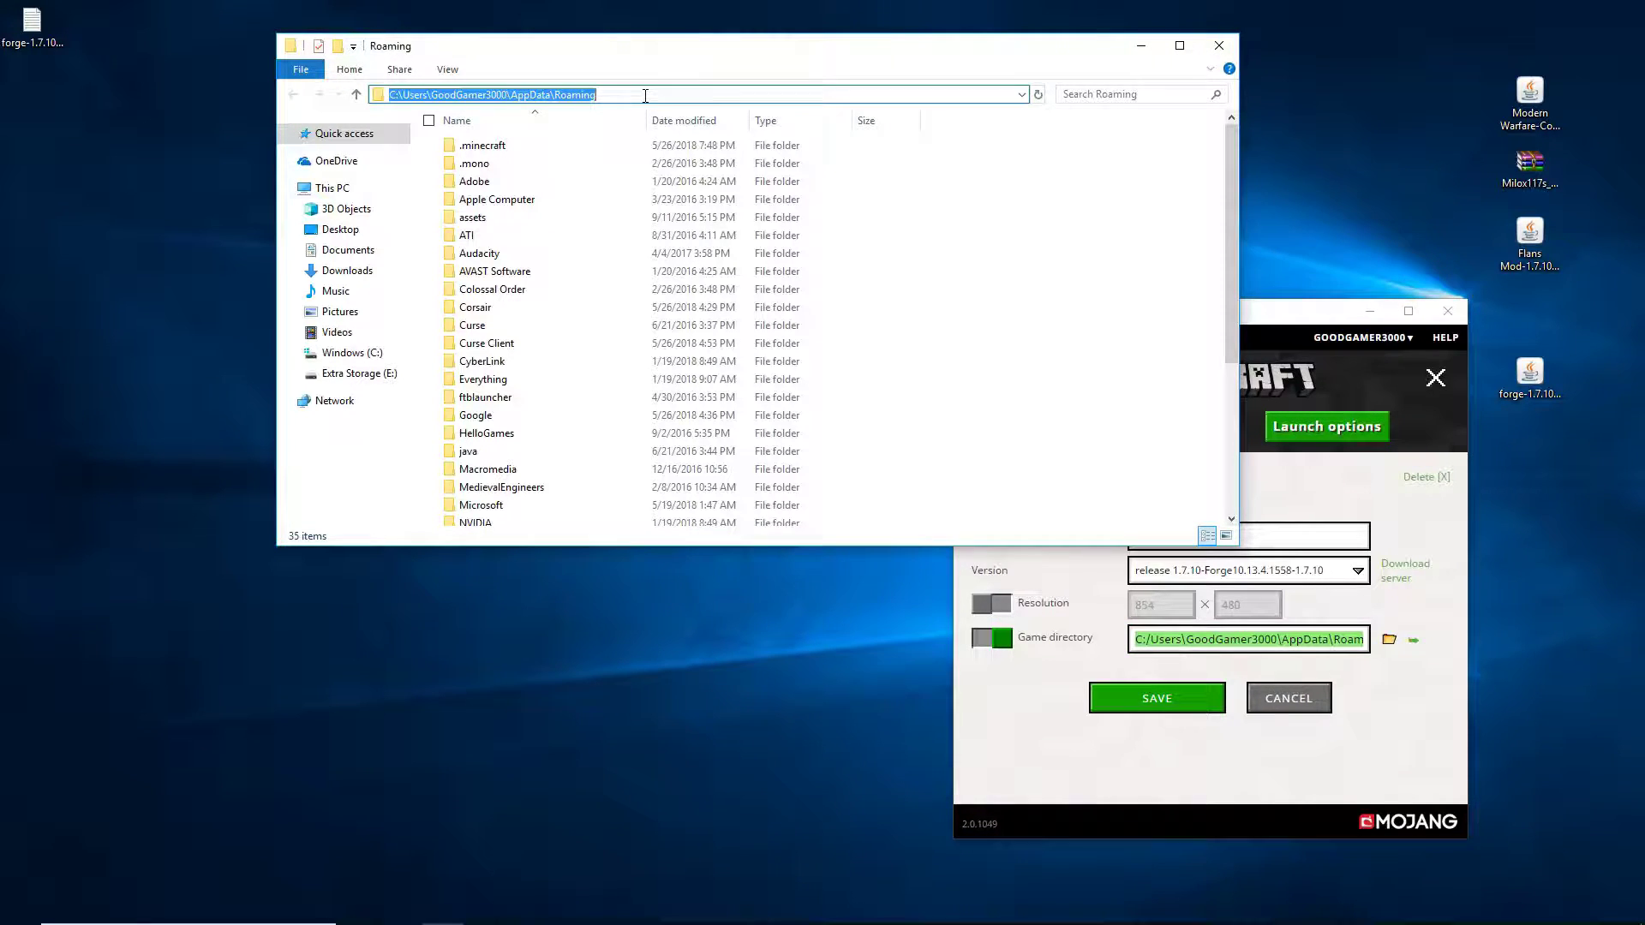
{"action": "mouse_move", "coordinate": [391, 97]}
{"action": "left_mouse_down"}
{"action": "mouse_move", "coordinate": [632, 95]}
{"action": "mouse_move", "coordinate": [394, 96]}
{"action": "left_mouse_up"}
{"action": "right_click", "coordinate": [550, 96]}
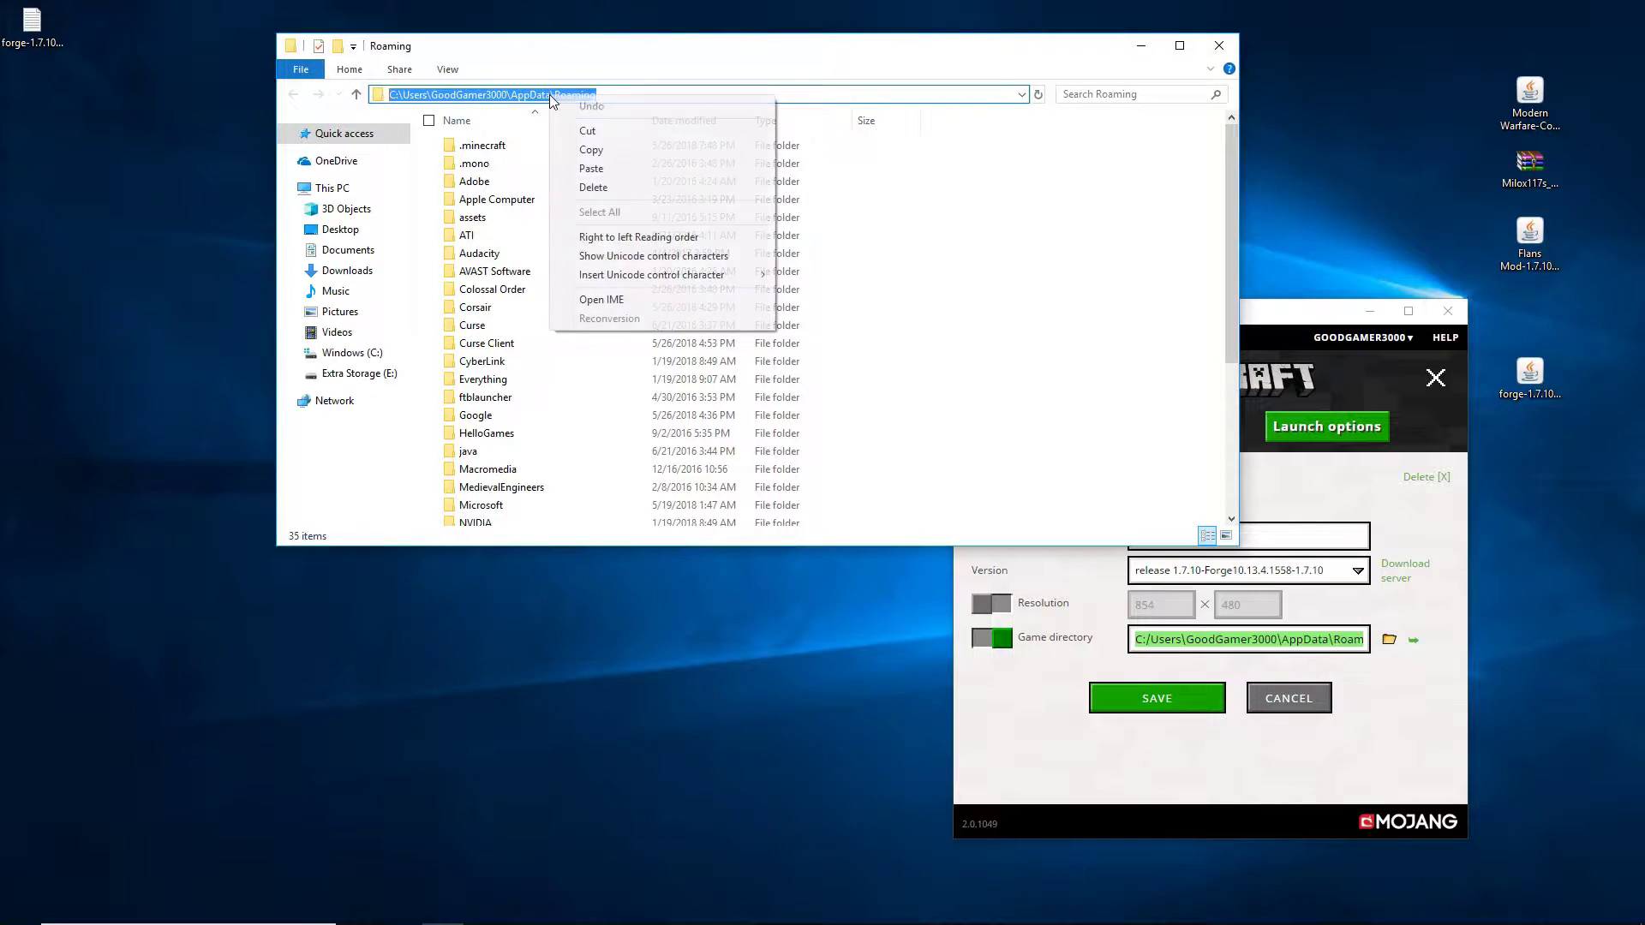
{"action": "left_click", "coordinate": [599, 169]}
{"action": "key", "text": "Return"}
{"action": "left_click", "coordinate": [1311, 311]}
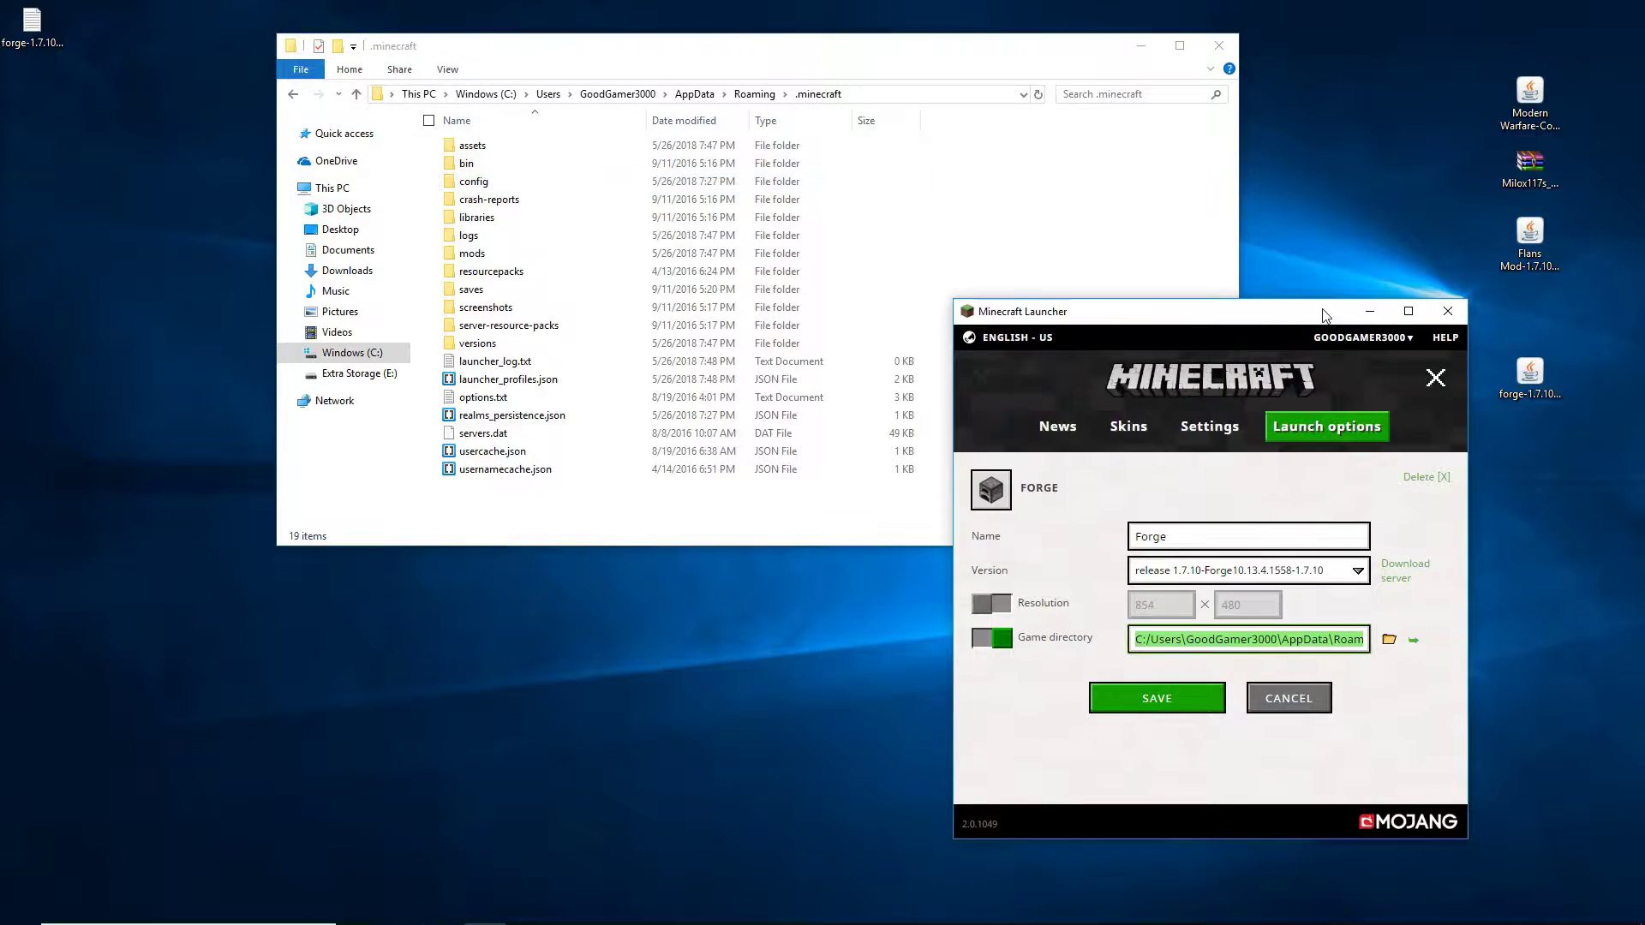
{"action": "left_click", "coordinate": [1449, 311]}
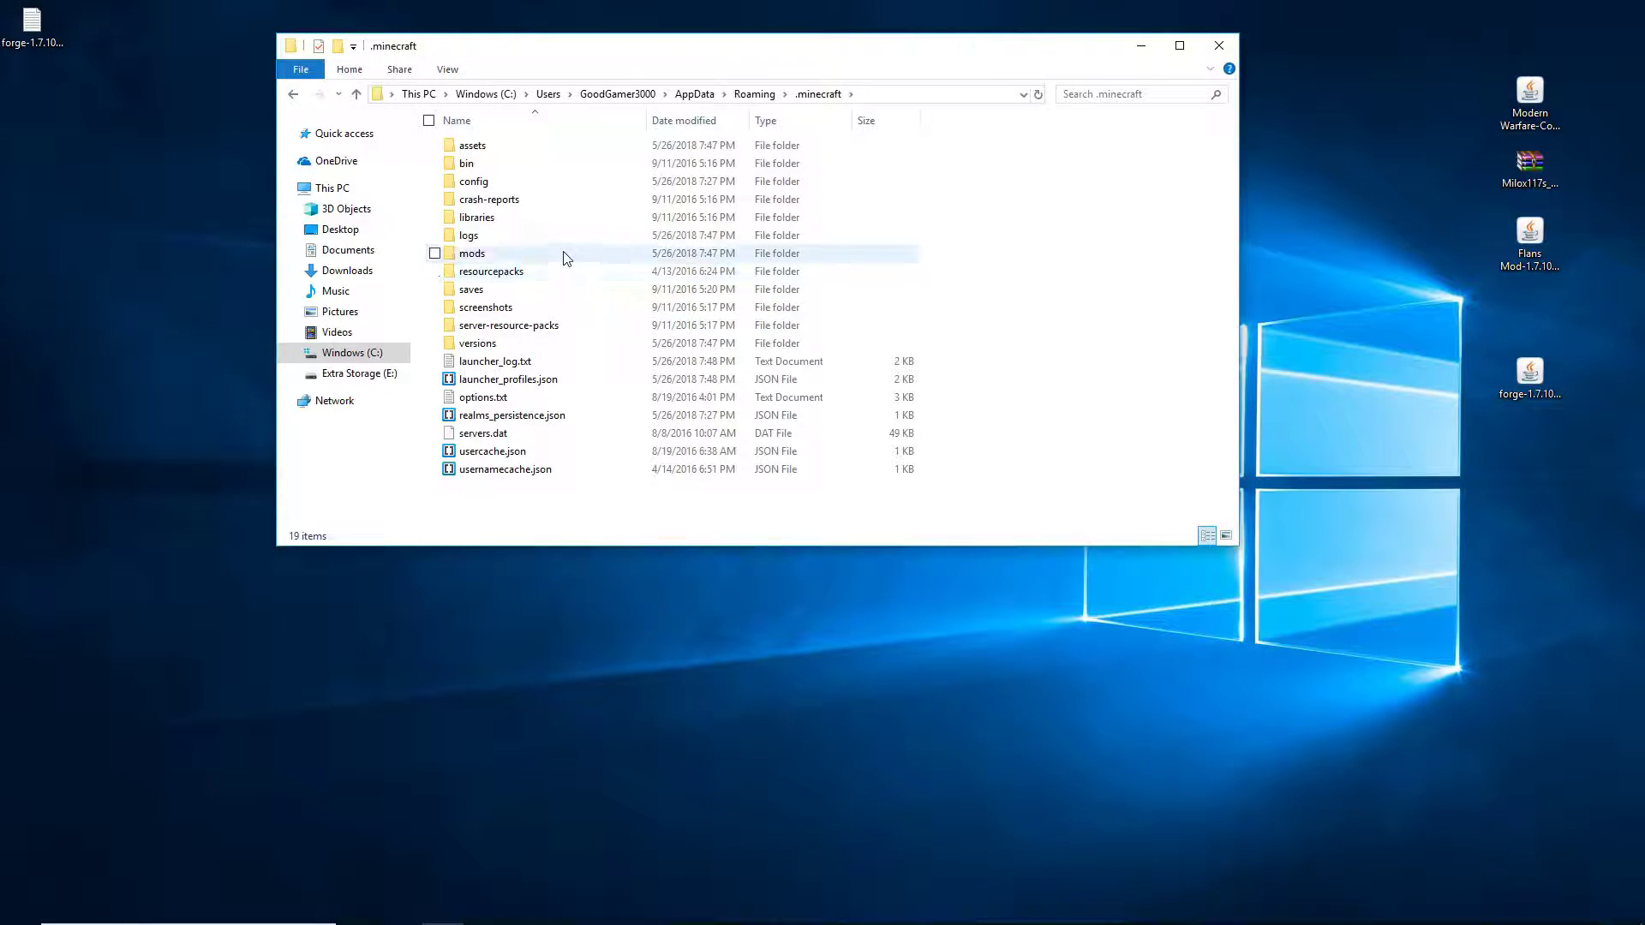
{"action": "double_click", "coordinate": [482, 257]}
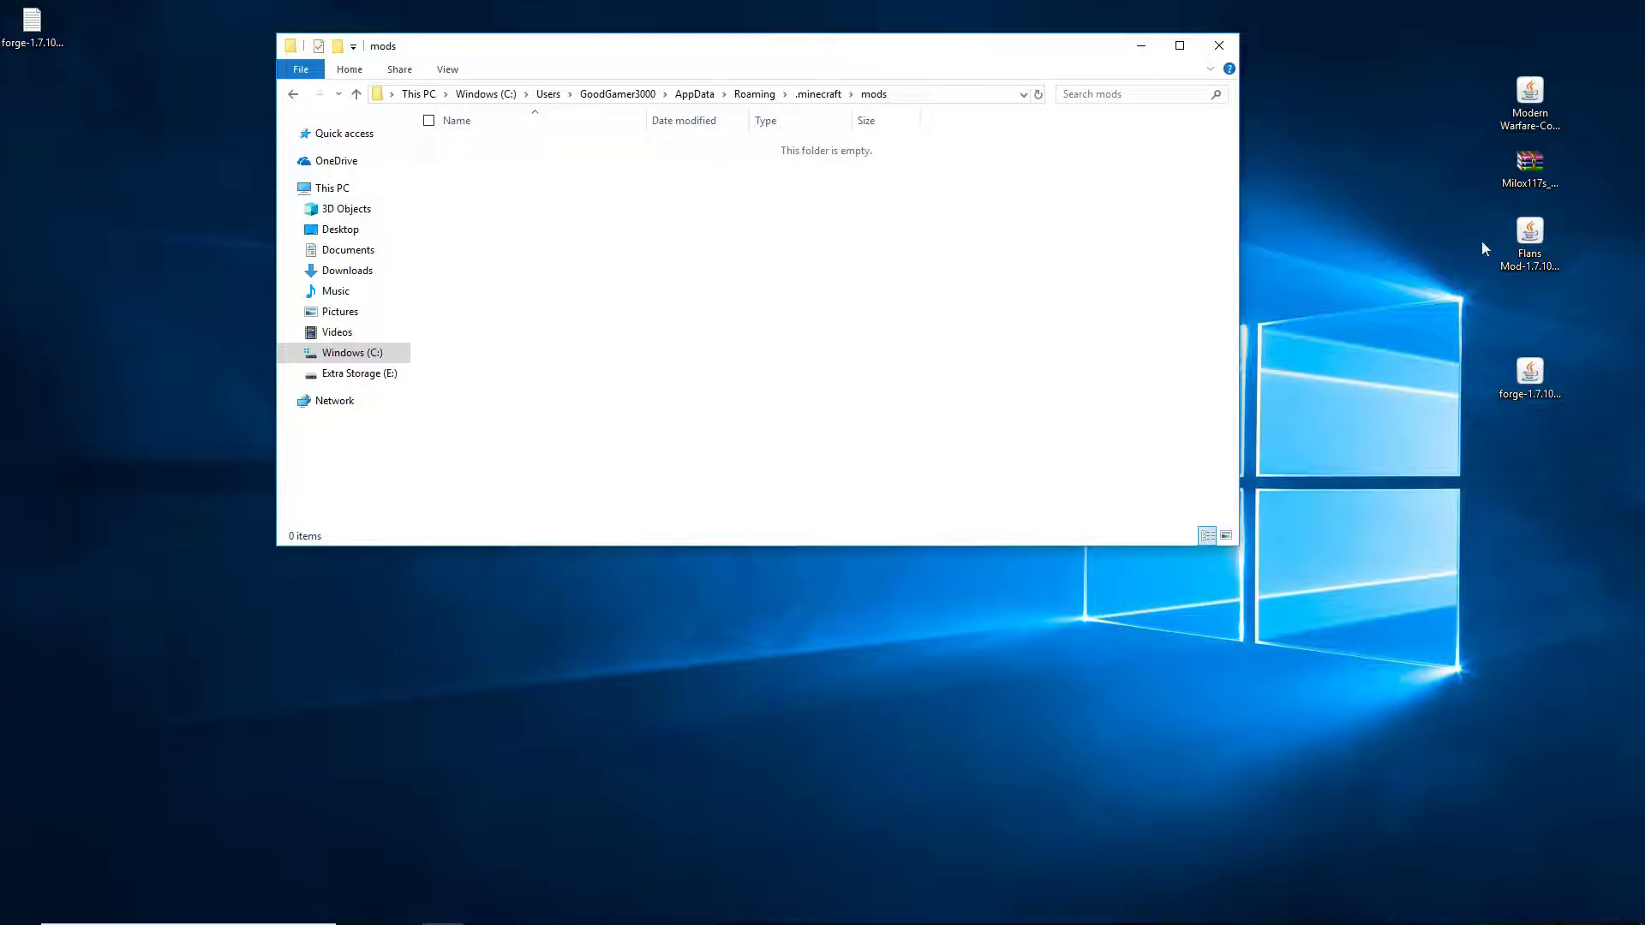
Drag Flans Mod-1.7.10-4.10.0.jar from the desktop into the .minecraft mods folder.
{"action": "left_click", "coordinate": [1527, 269]}
{"action": "left_click_drag", "start_coordinate": [1551, 260], "coordinate": [692, 273]}
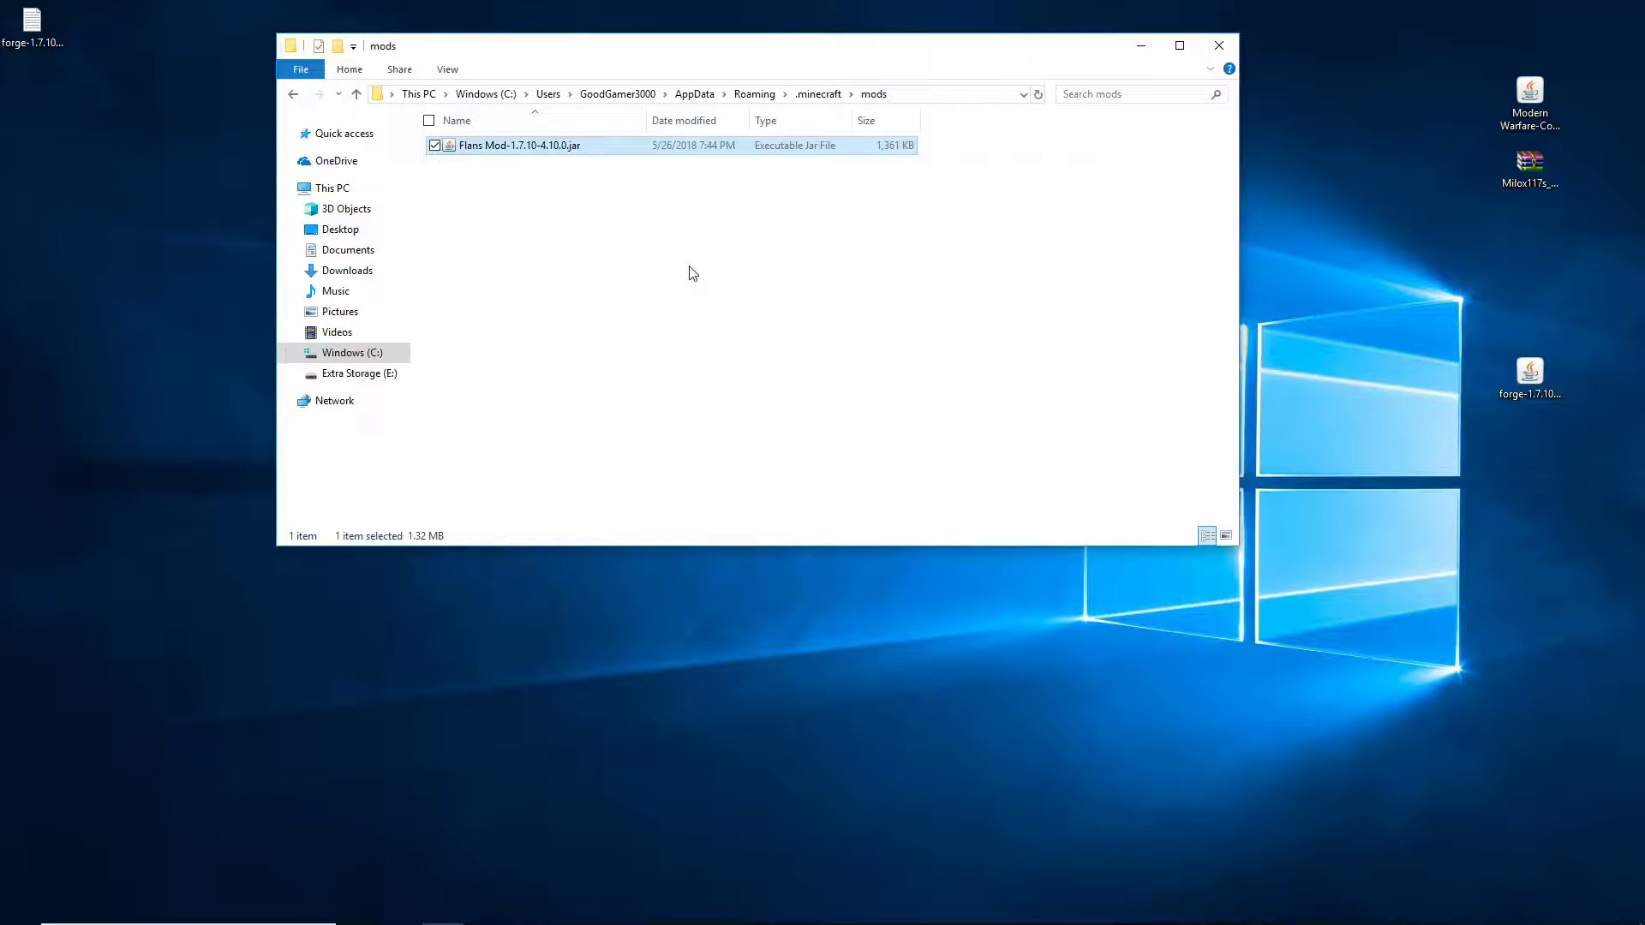
{"action": "left_click", "coordinate": [692, 273]}
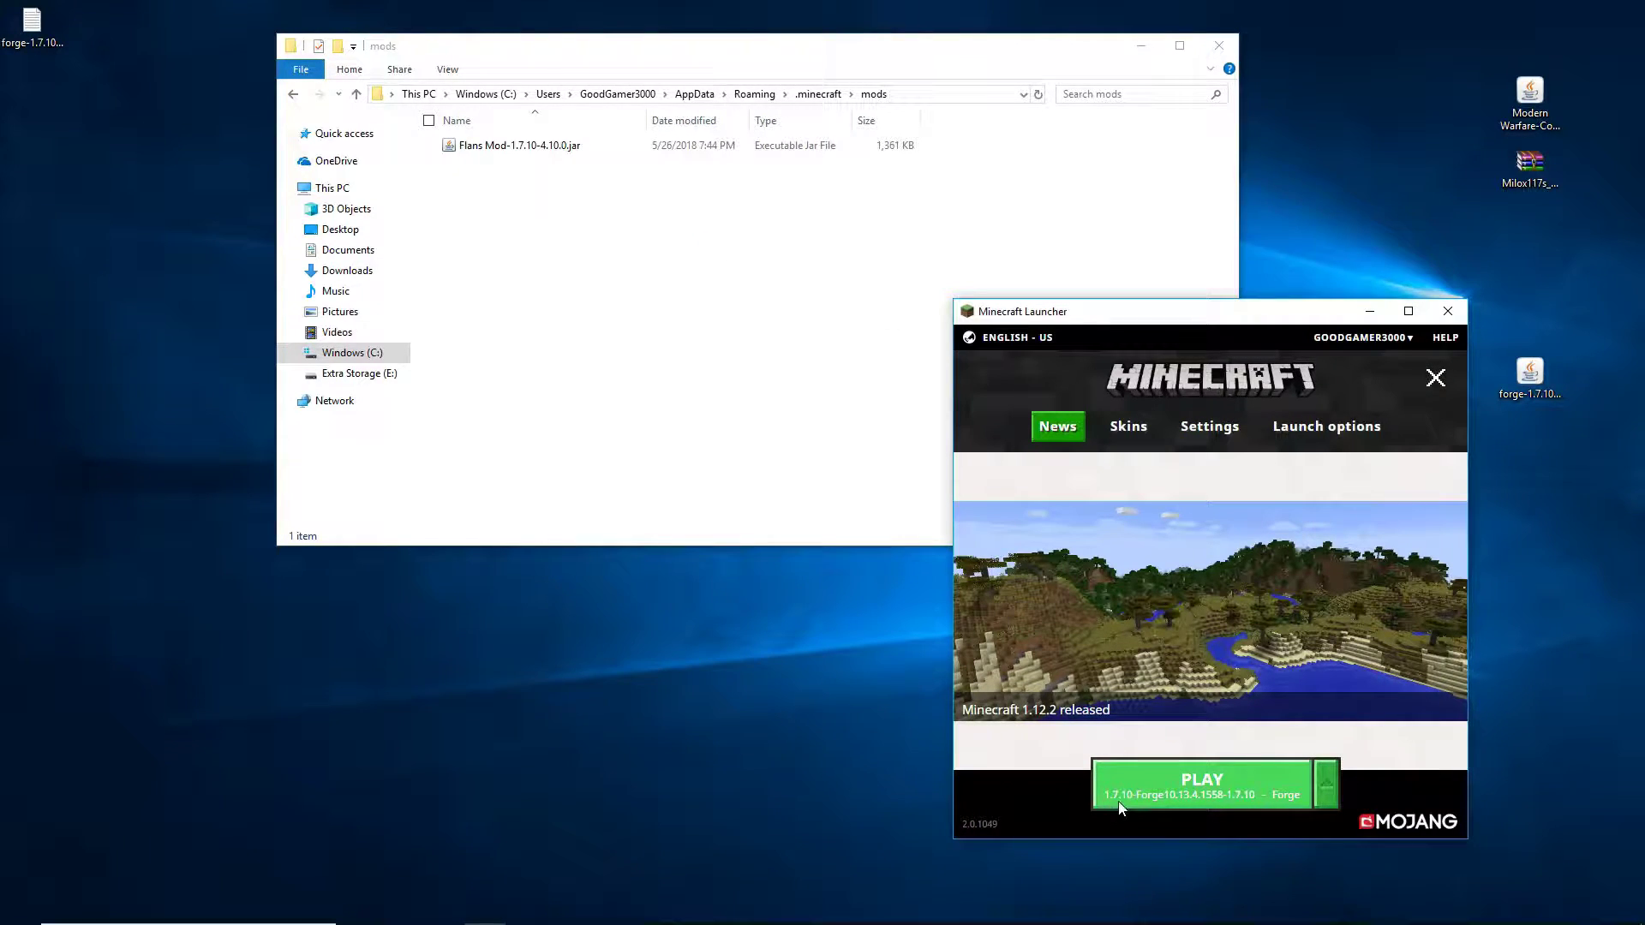
Launch the Forge game, confirm Flan's Mod 4.10.0 in the Mods list, then quit.
{"action": "left_click", "coordinate": [1143, 809]}
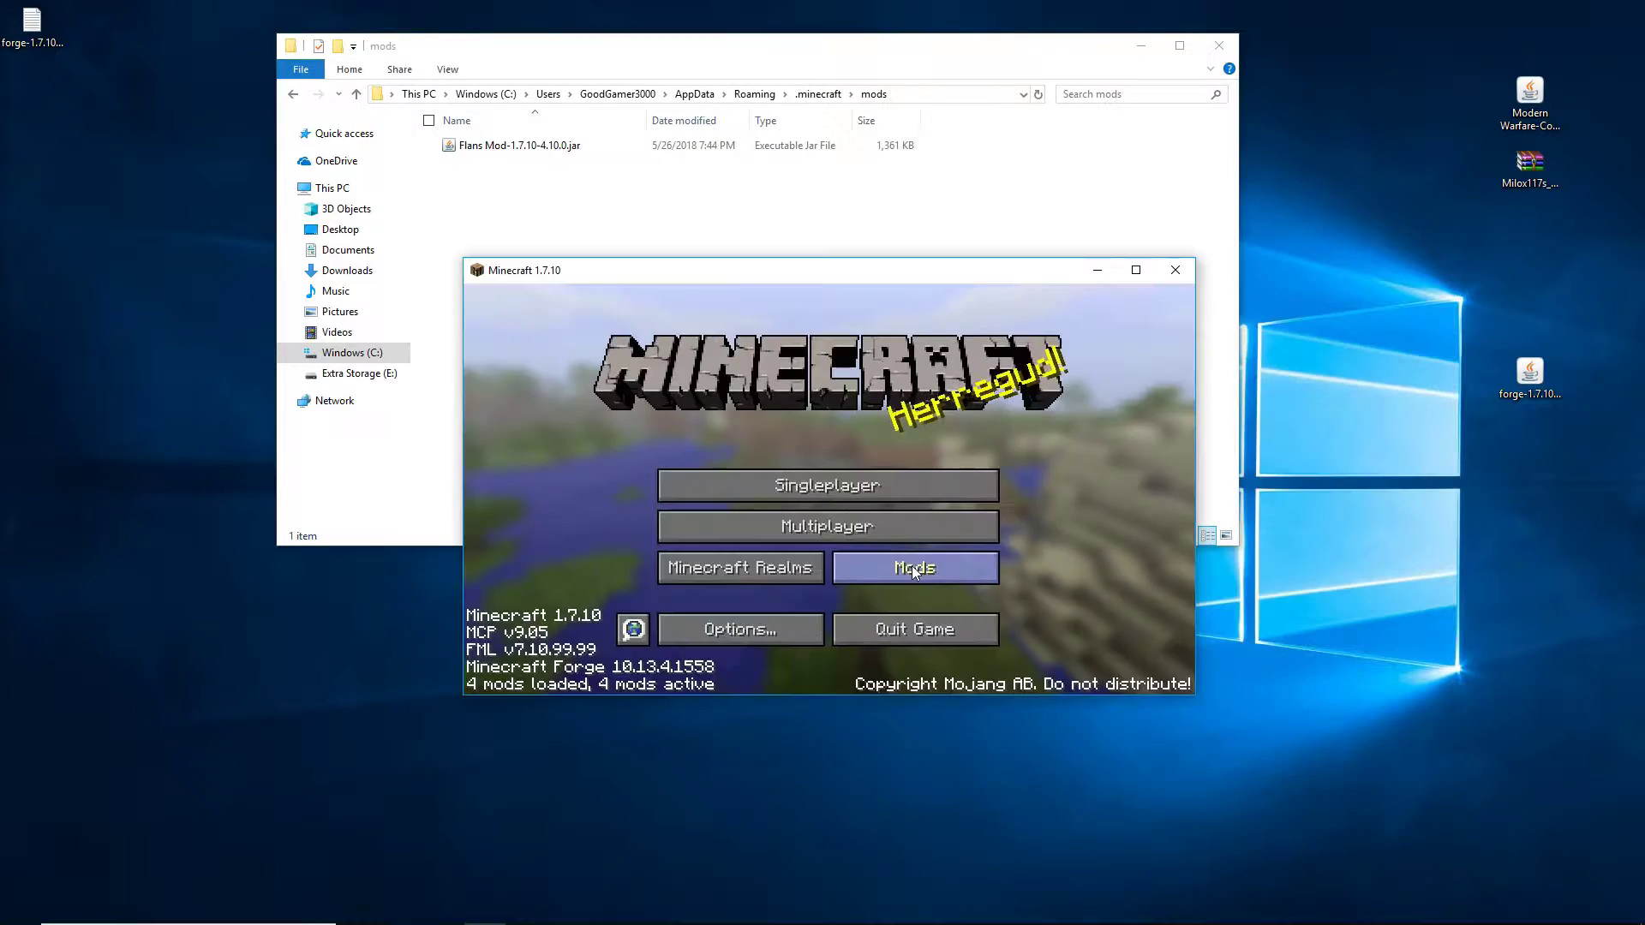
{"action": "left_click", "coordinate": [912, 566]}
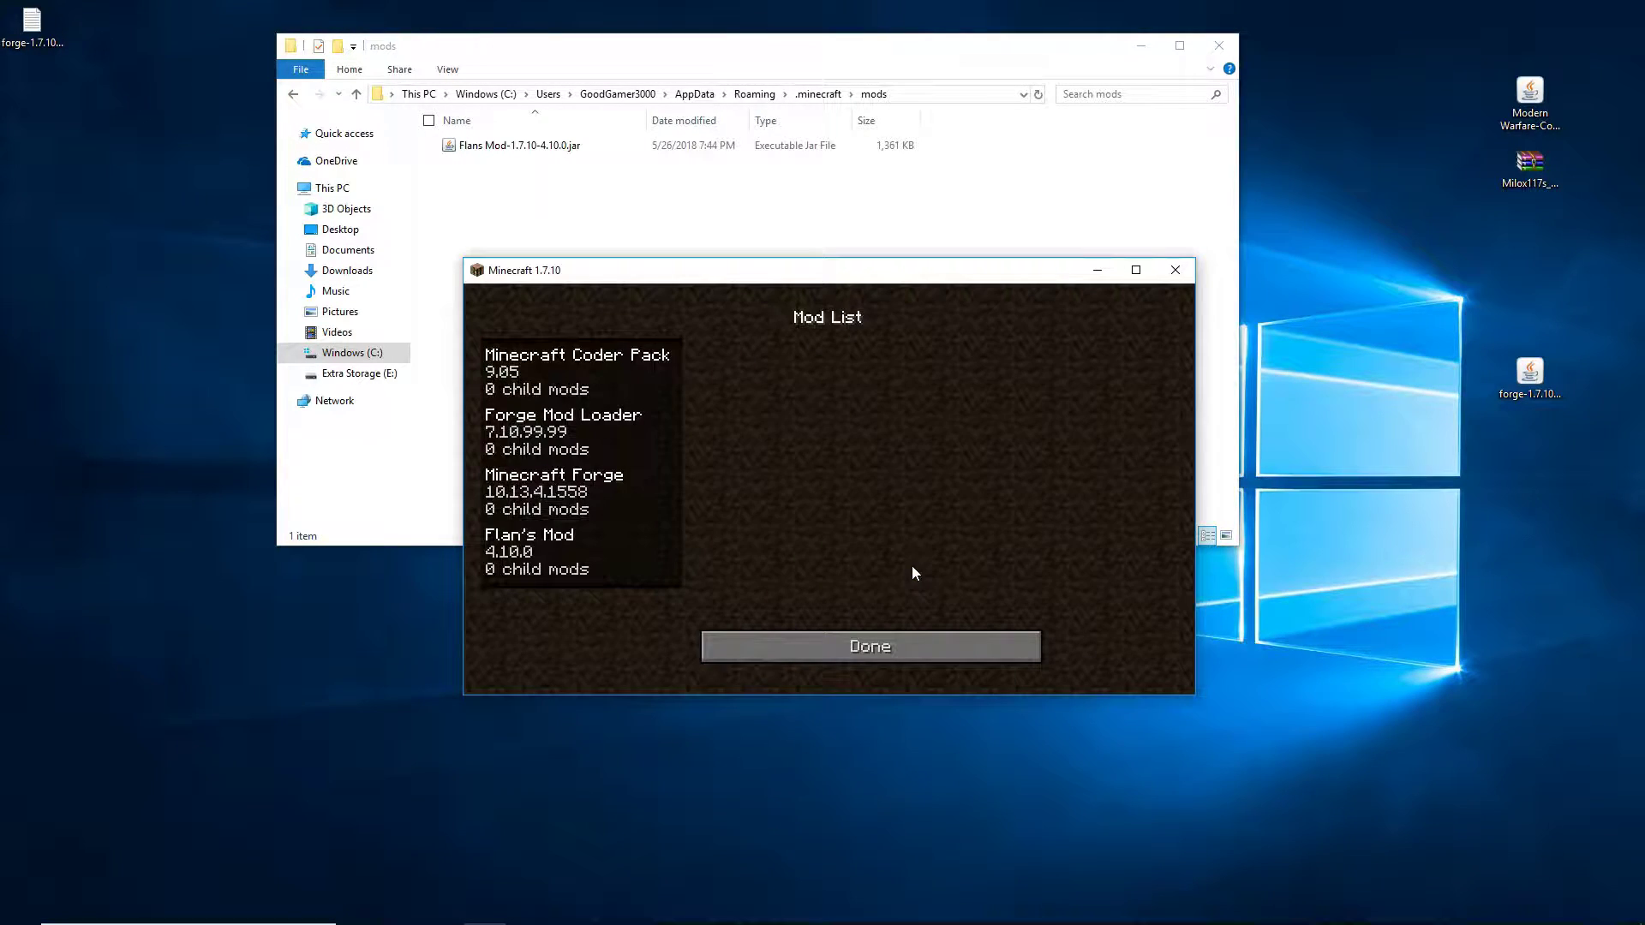
{"action": "left_click", "coordinate": [569, 557]}
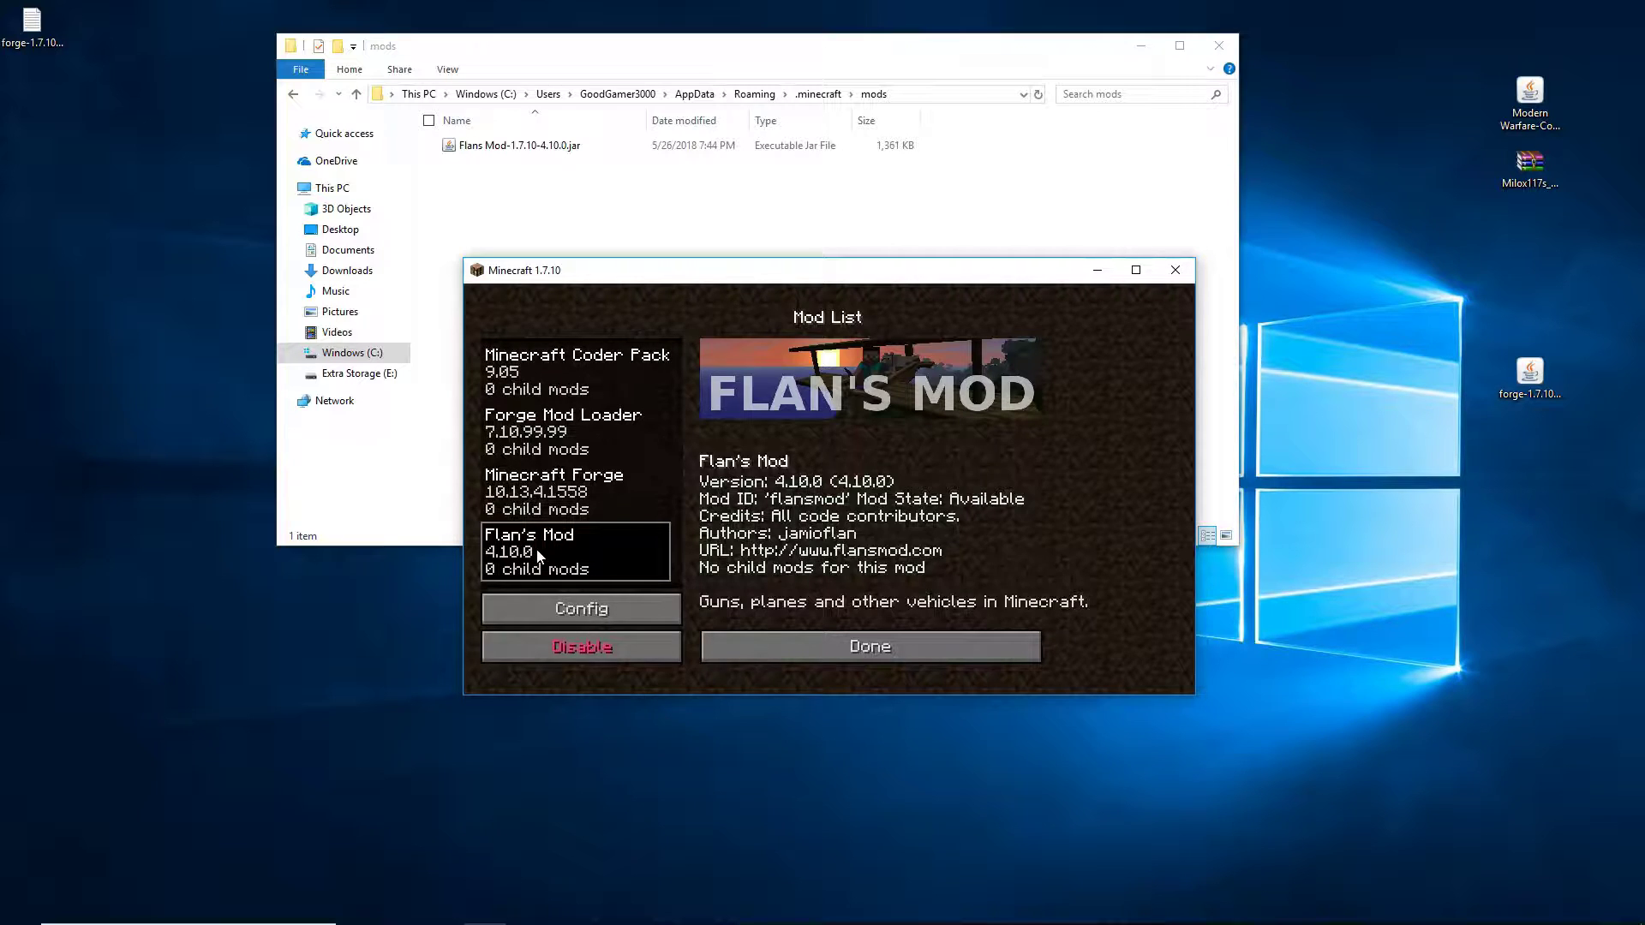
{"action": "left_click", "coordinate": [917, 644]}
{"action": "left_click", "coordinate": [924, 638]}
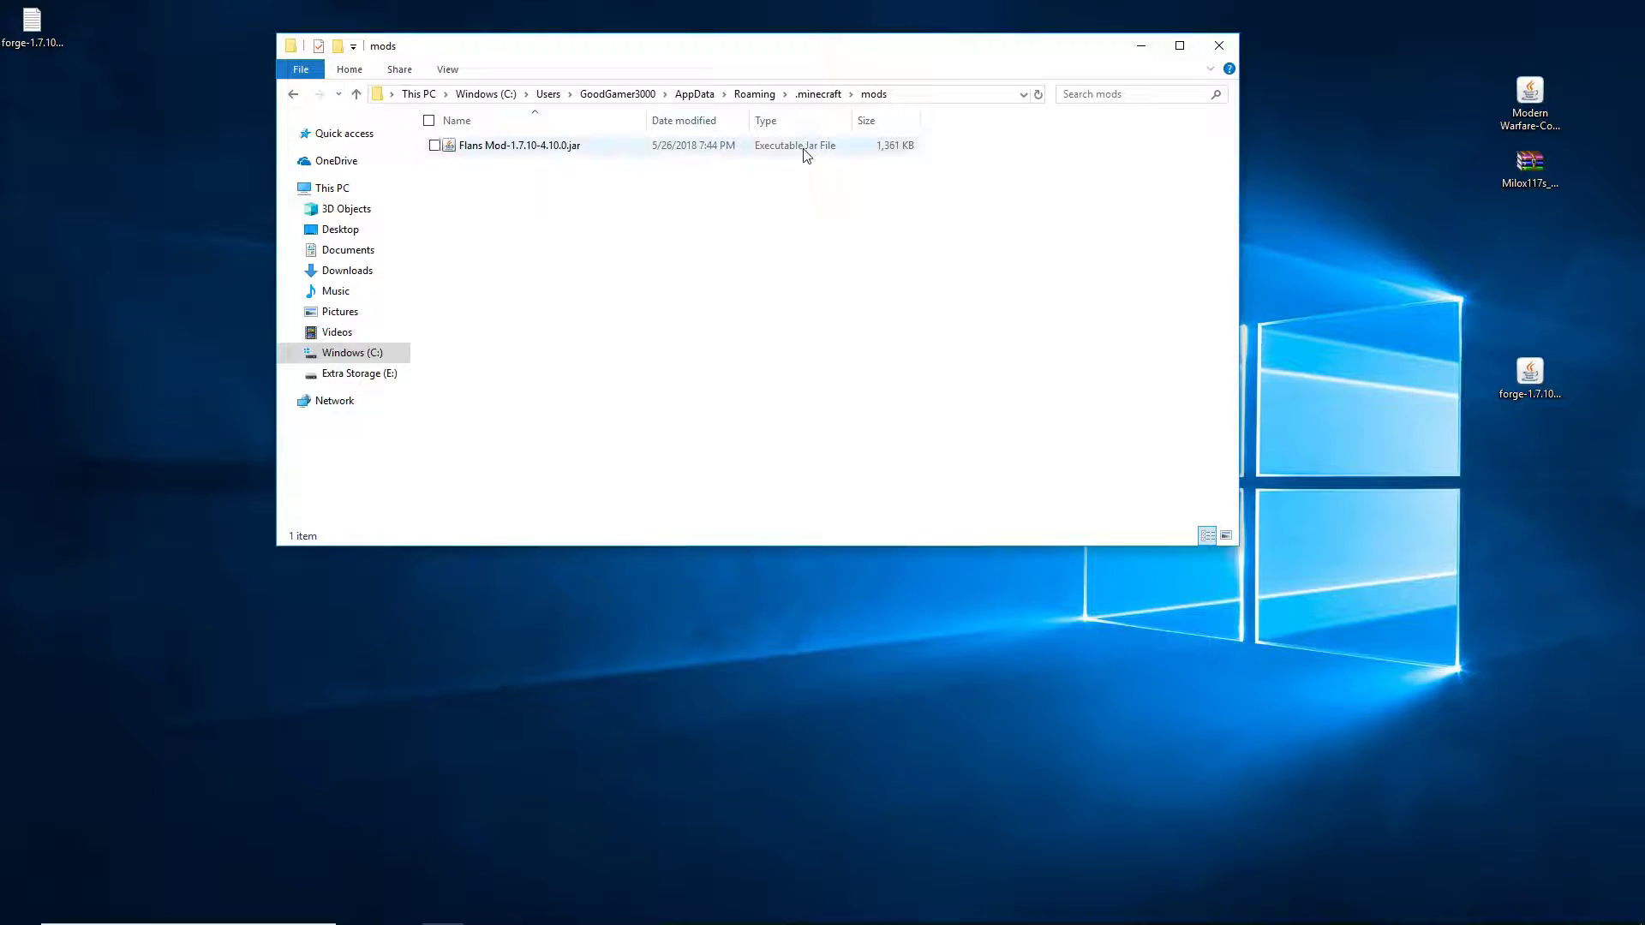
Move the Modern Warfare content pack jar from the desktop into .minecraft\Flan.
{"action": "left_click", "coordinate": [293, 94]}
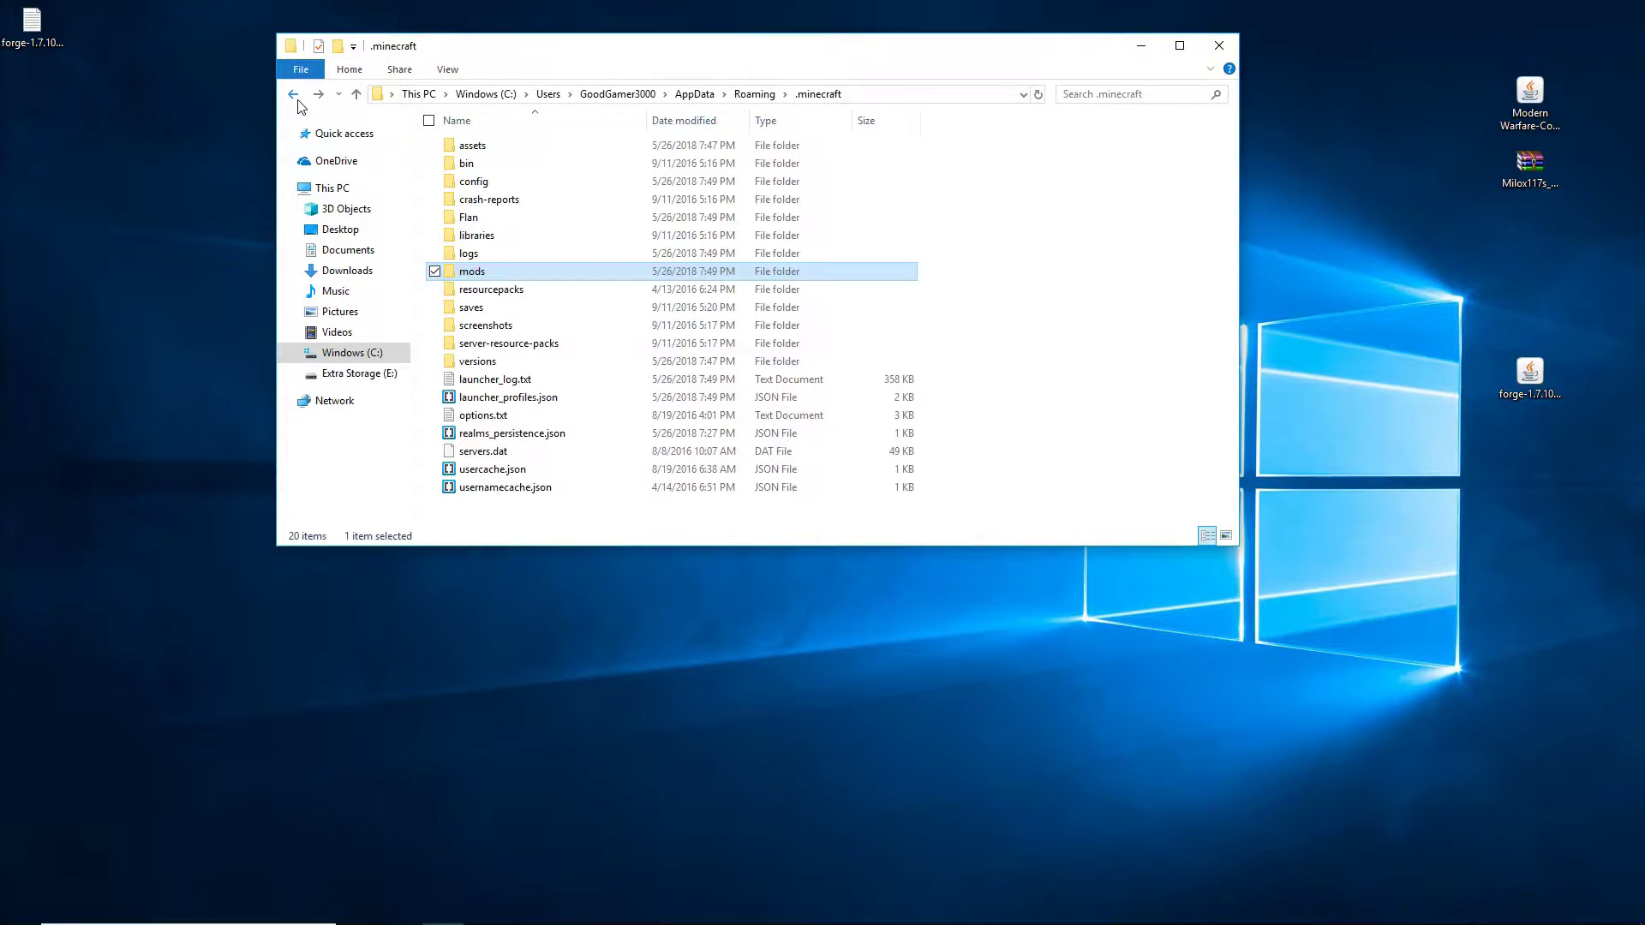
{"action": "double_click", "coordinate": [469, 217]}
{"action": "left_click", "coordinate": [1530, 167]}
{"action": "left_click_drag", "start_coordinate": [1540, 117], "coordinate": [660, 214]}
Open Milox117's_Cars_Package(2).rar from the desktop in WinRAR.
{"action": "left_click", "coordinate": [1531, 166]}
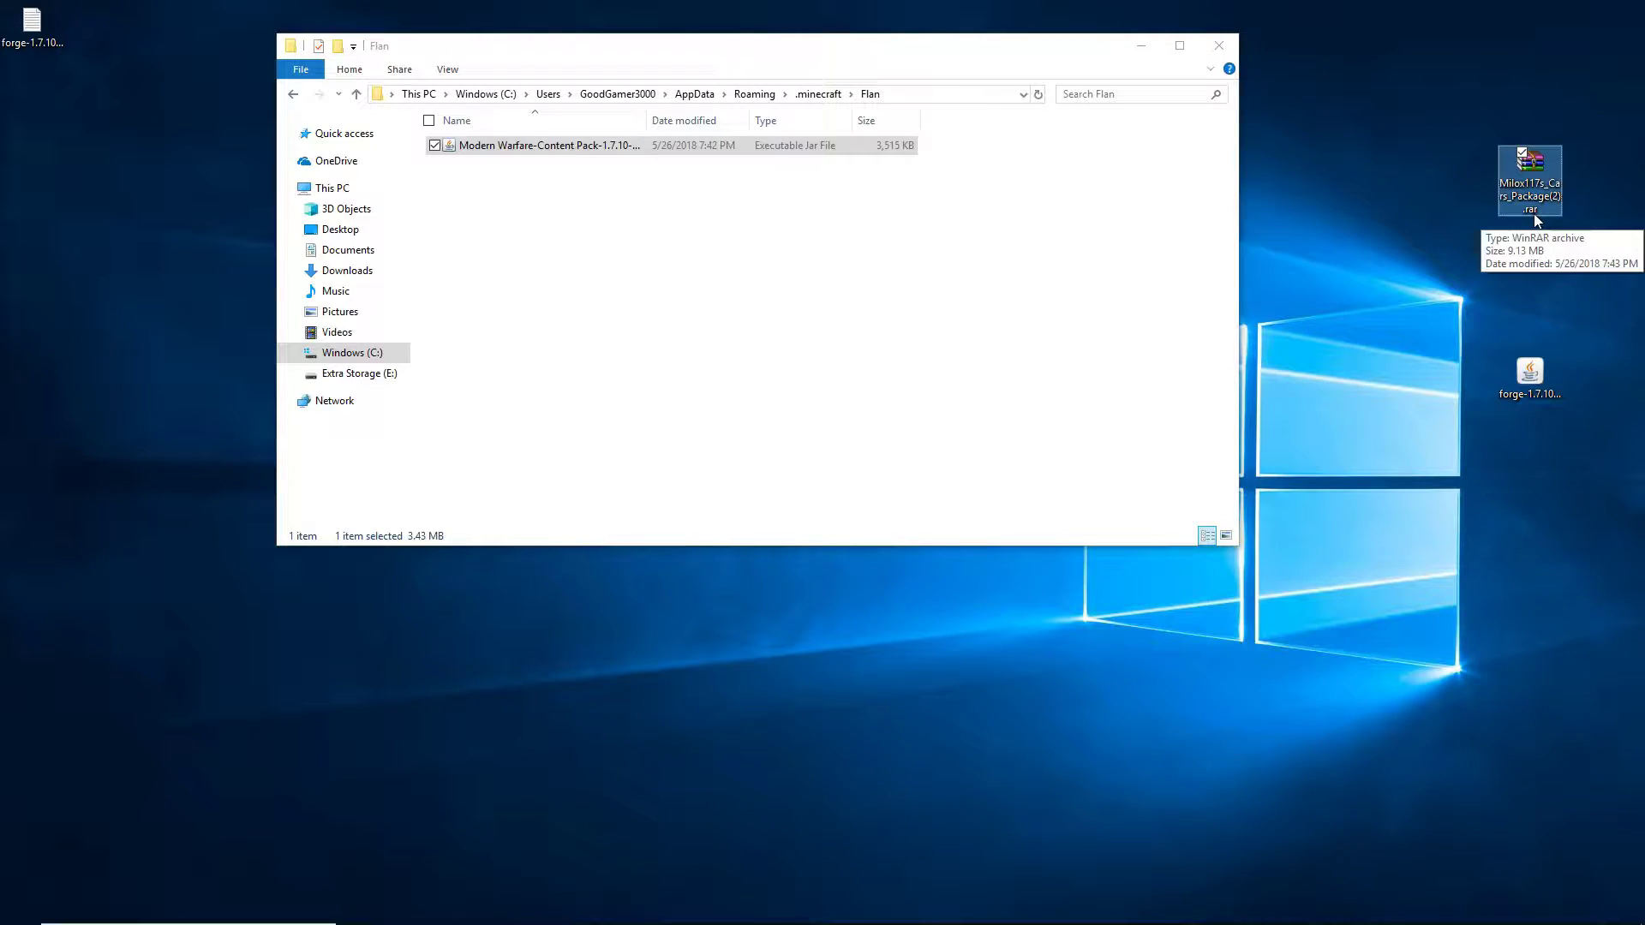
{"action": "left_click", "coordinate": [1528, 242]}
{"action": "right_click", "coordinate": [1523, 180]}
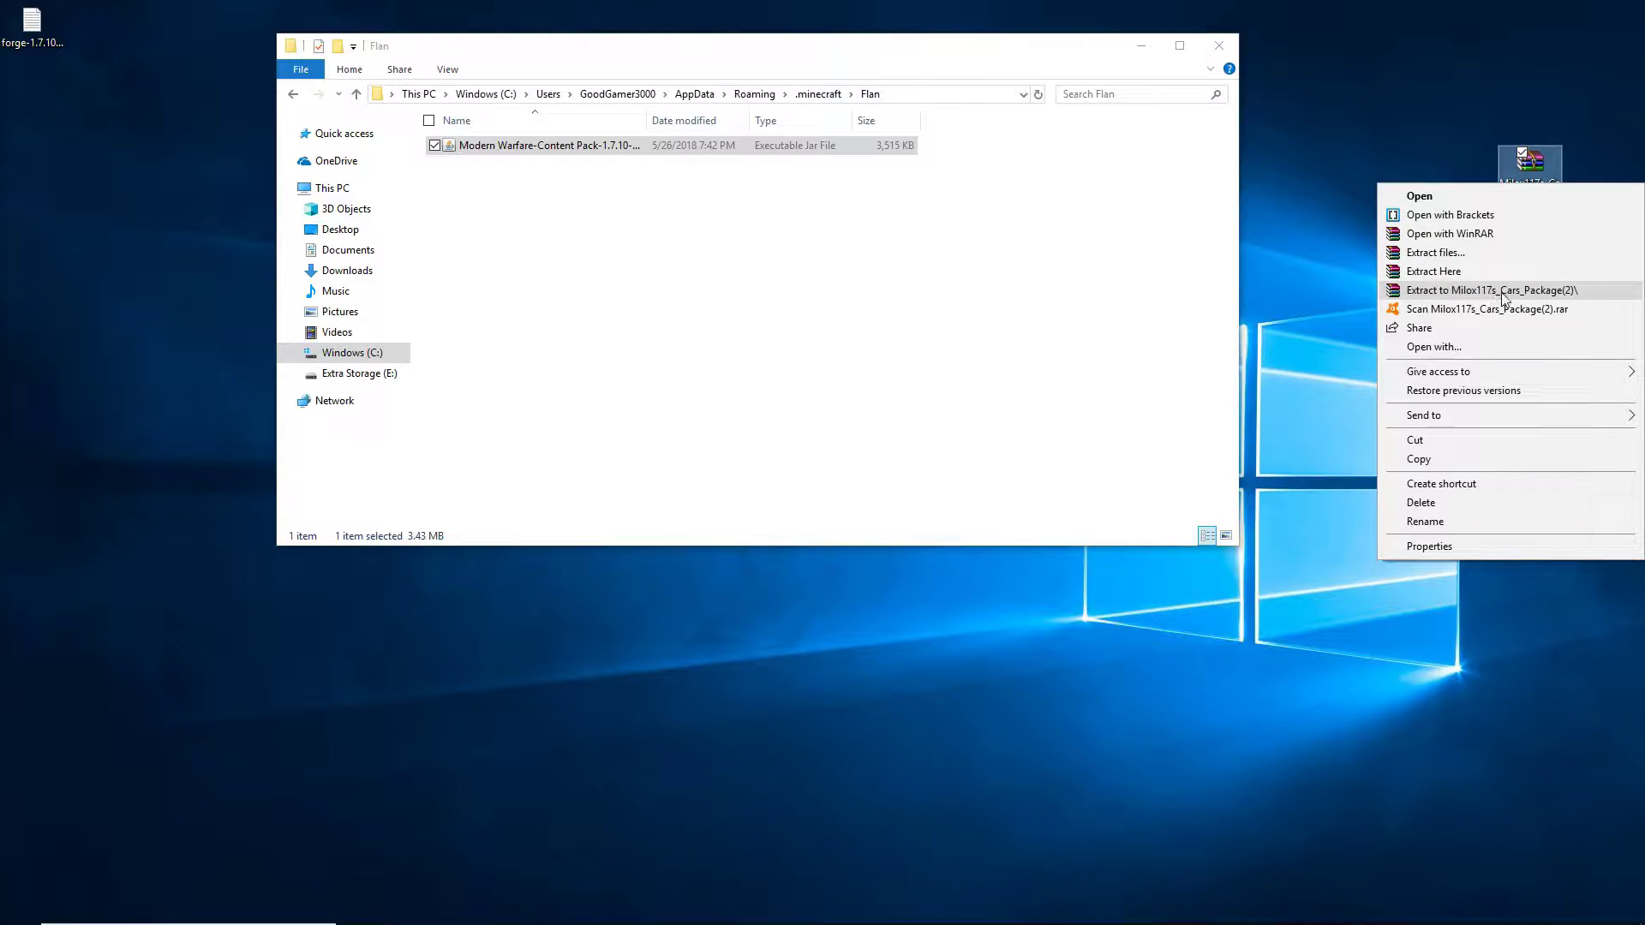
{"action": "left_click", "coordinate": [1327, 339]}
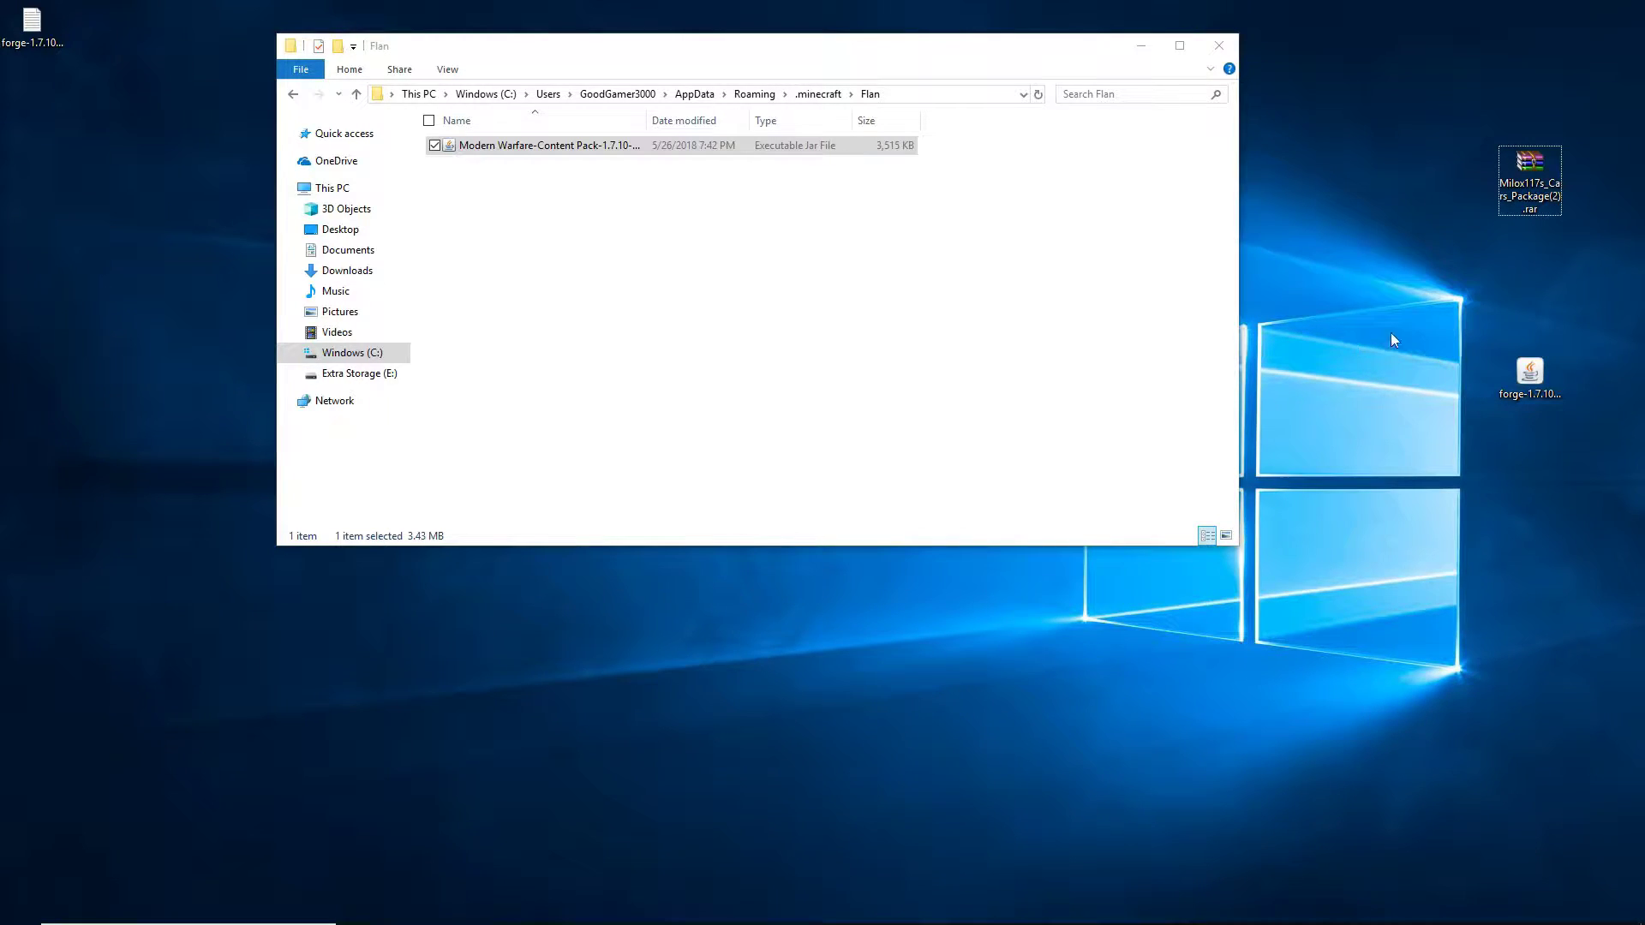
{"action": "double_click", "coordinate": [1548, 184]}
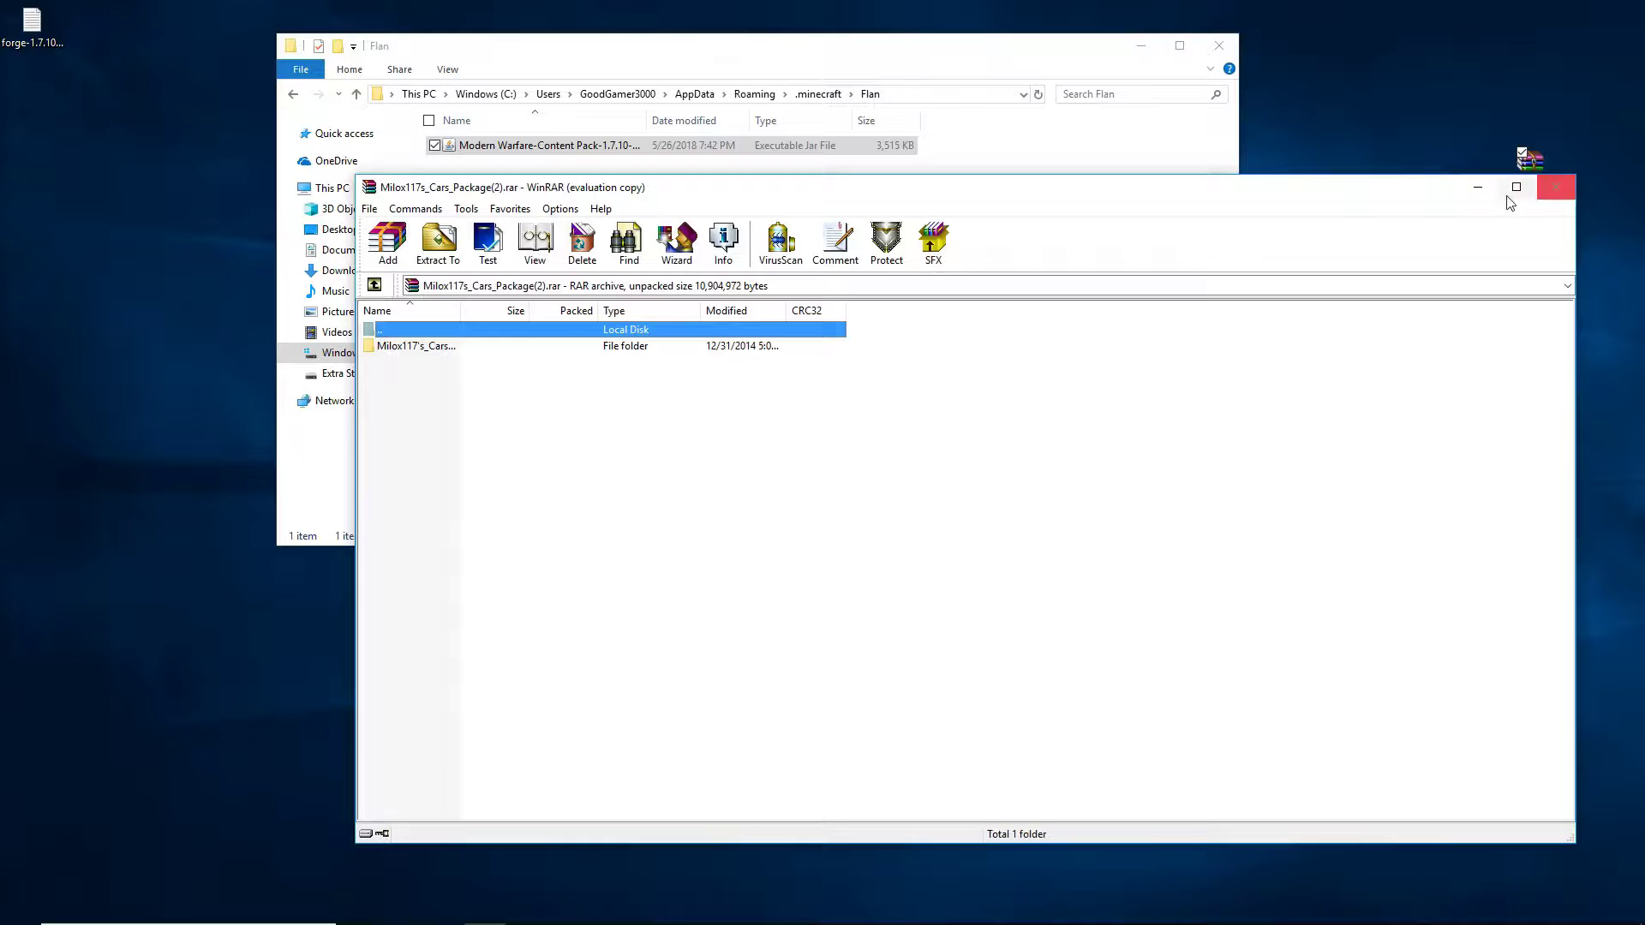
Drag the Milox117's_Cars_Package folder out of WinRAR onto the desktop, then close WinRAR.
{"action": "left_click", "coordinate": [577, 375]}
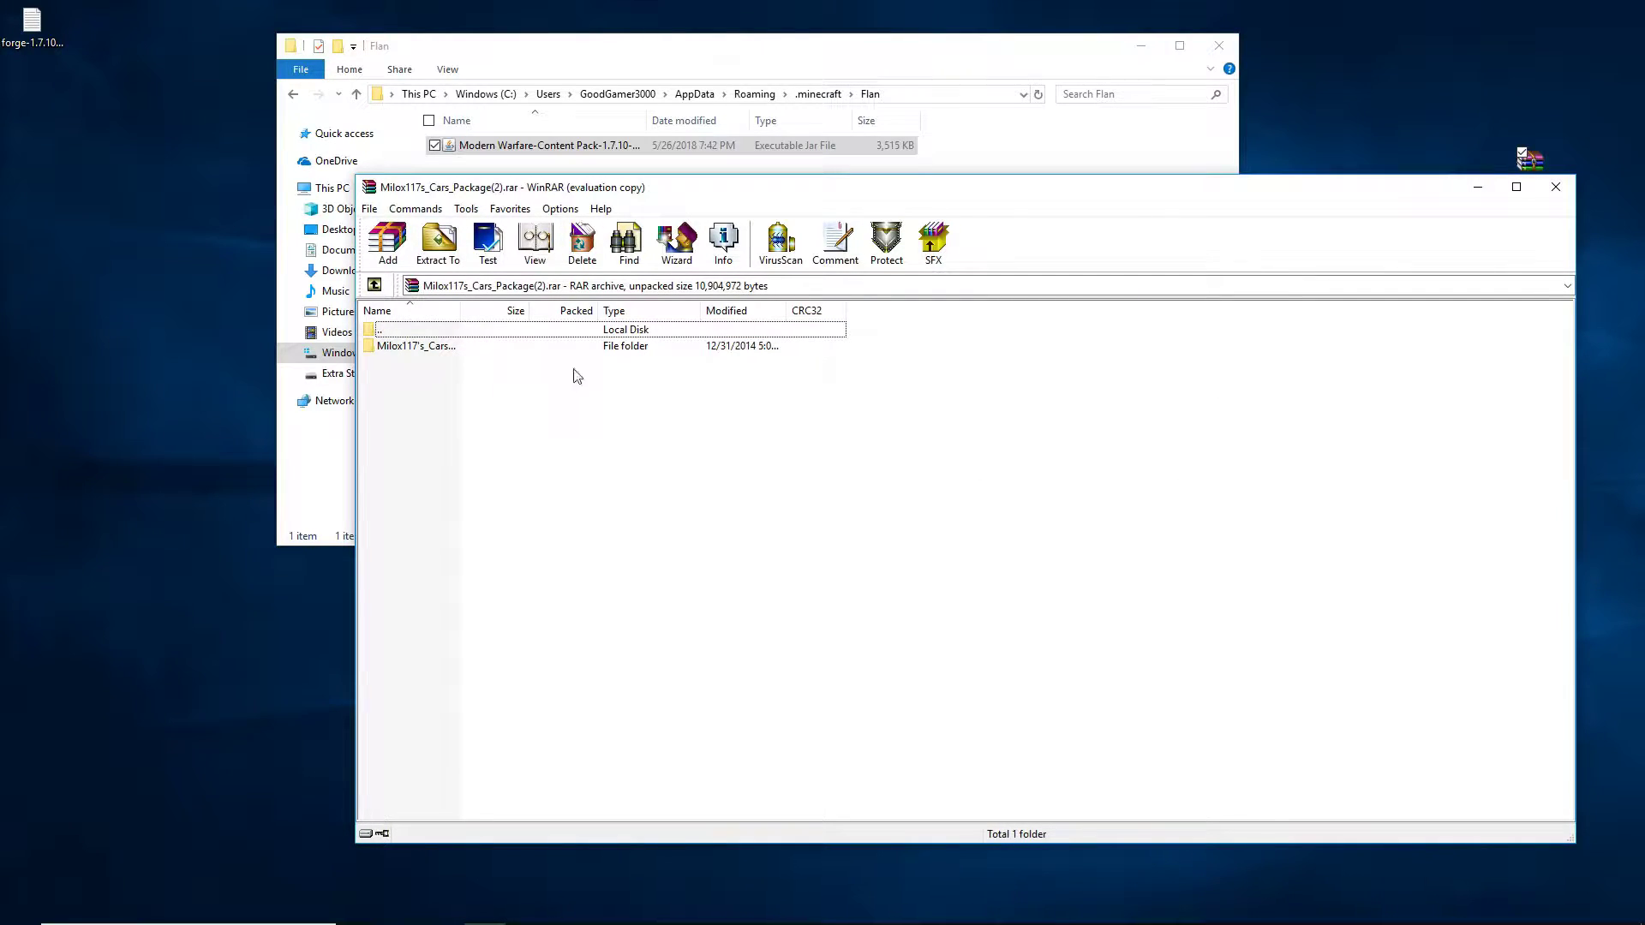
{"action": "left_click_drag", "start_coordinate": [519, 351], "coordinate": [156, 281]}
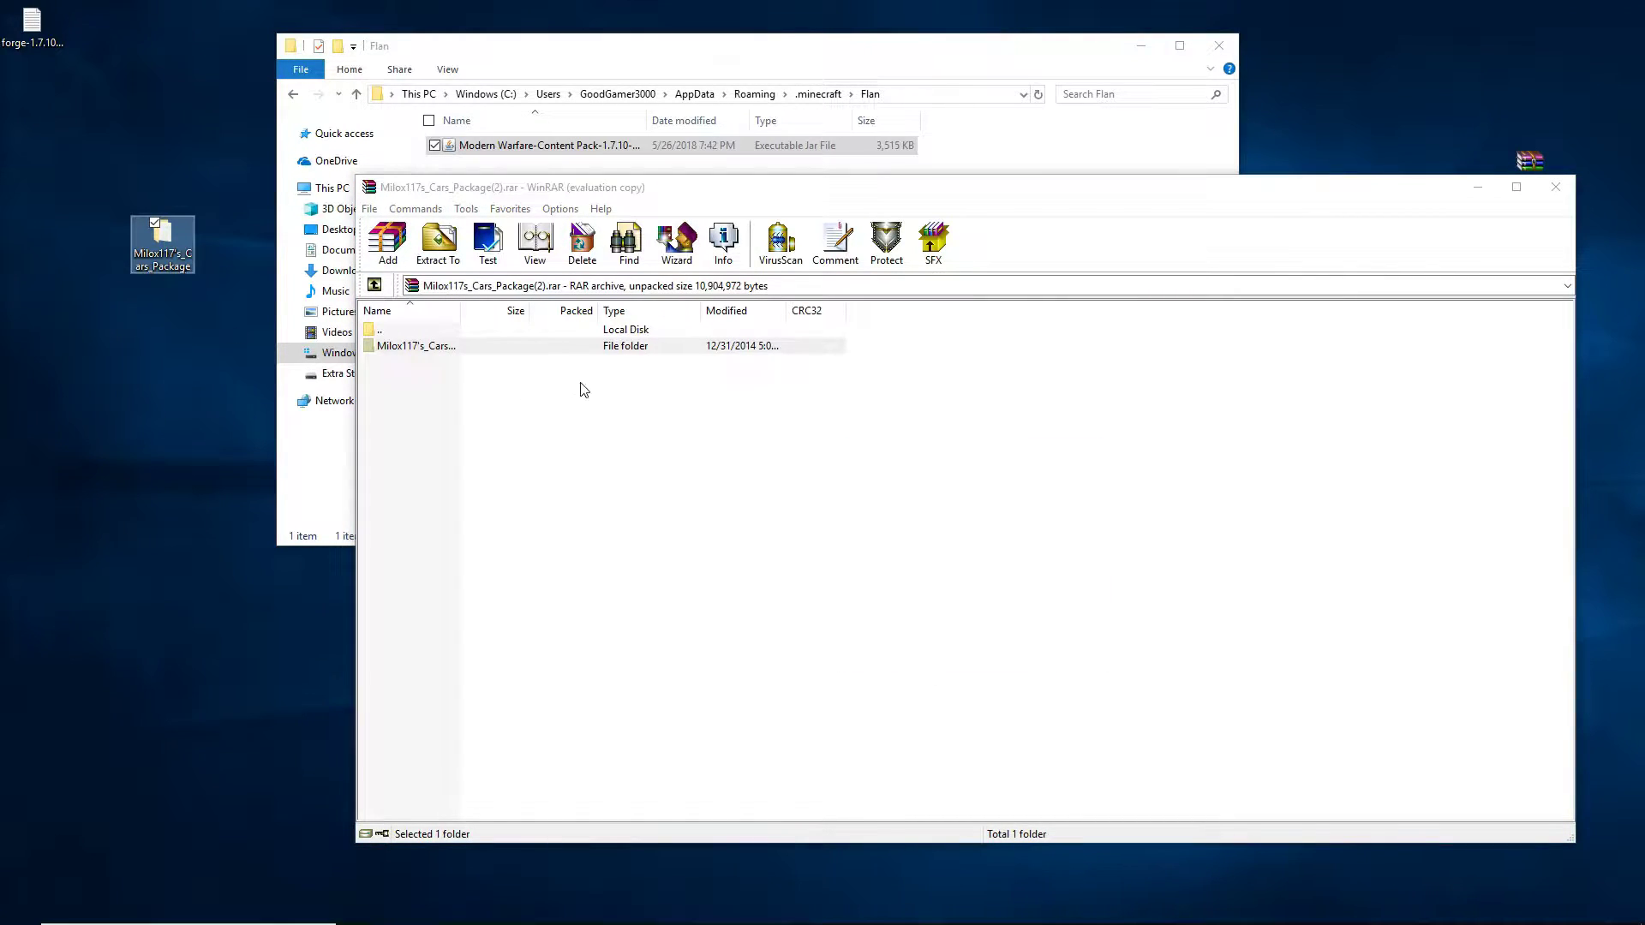
{"action": "left_click", "coordinate": [634, 397]}
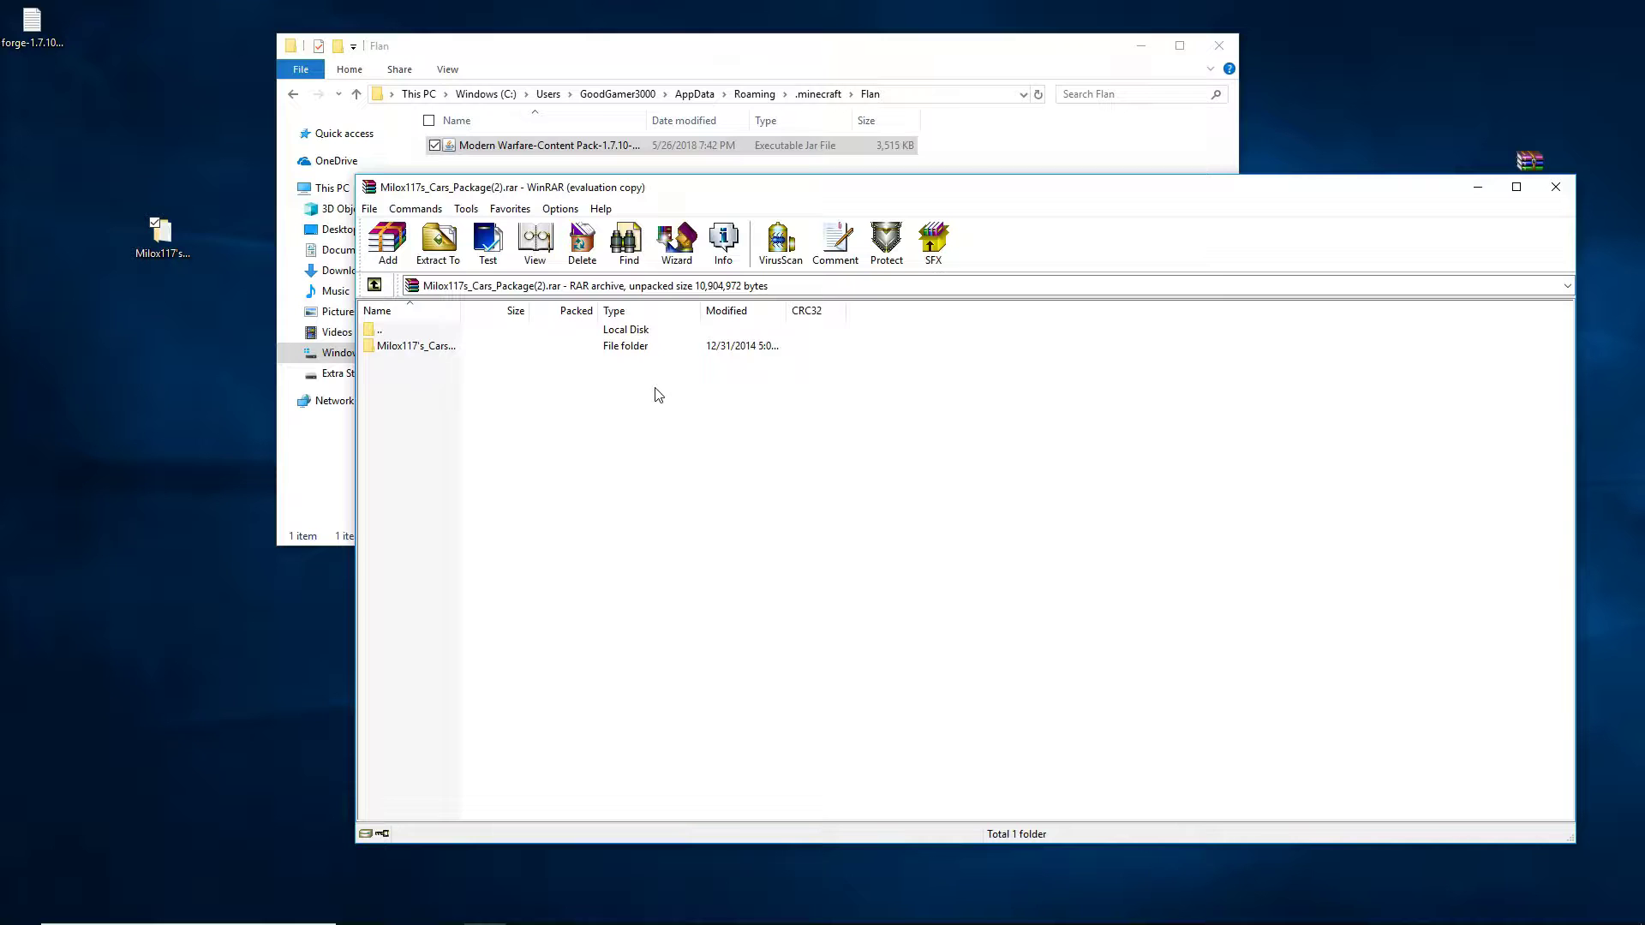
{"action": "left_click", "coordinate": [713, 347]}
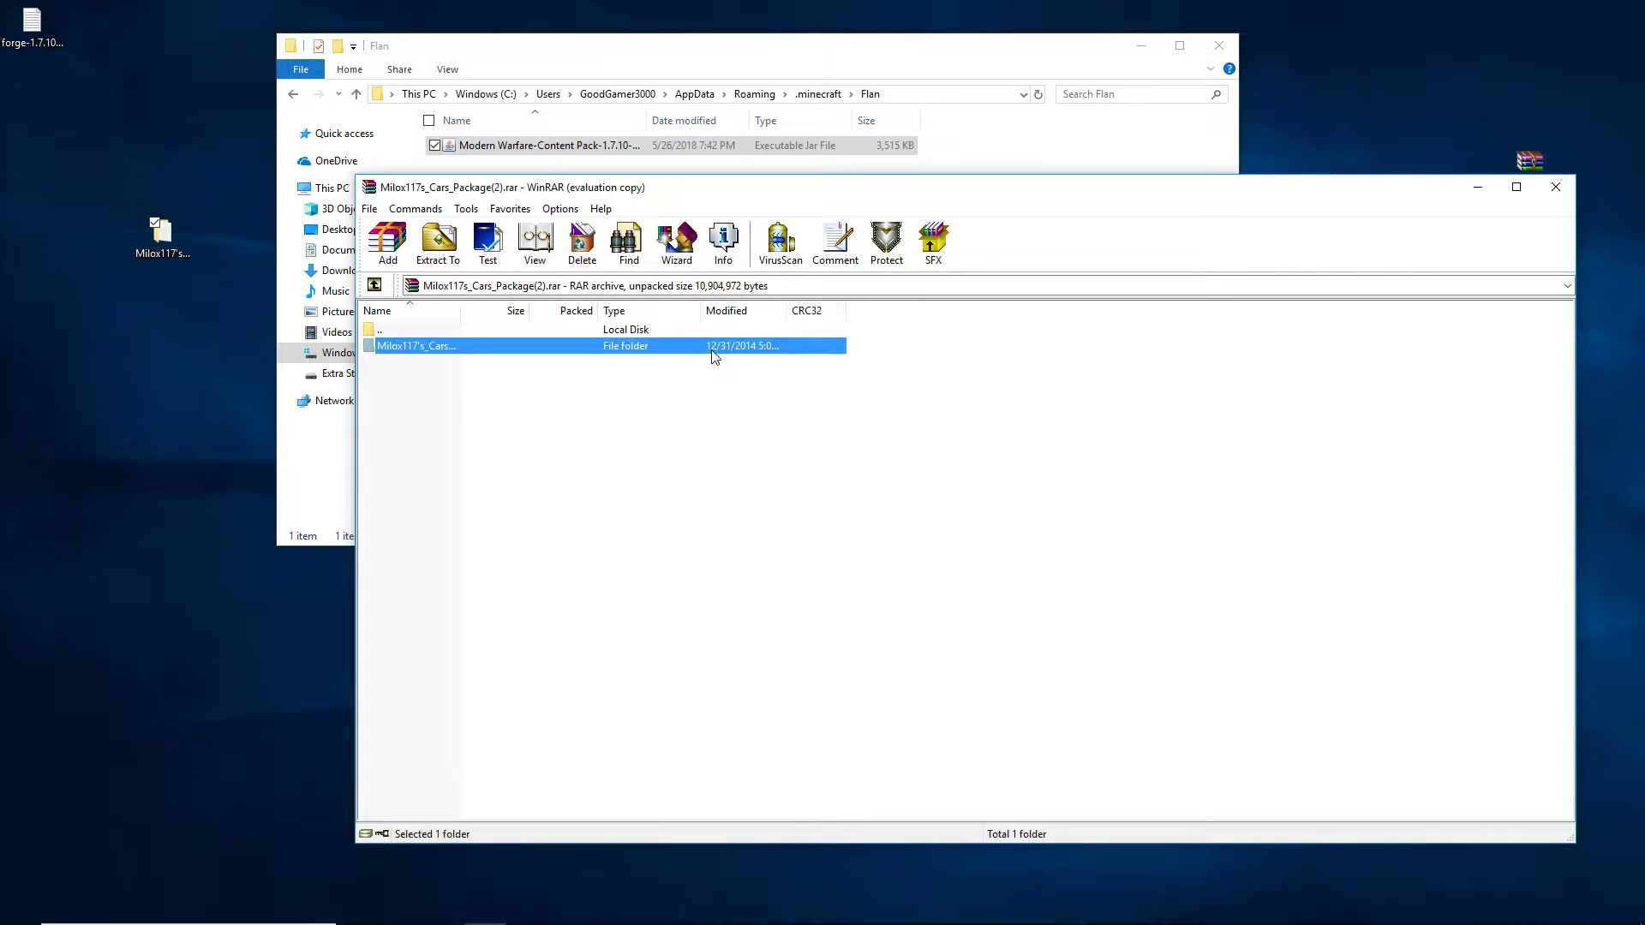
{"action": "left_click", "coordinate": [1558, 198]}
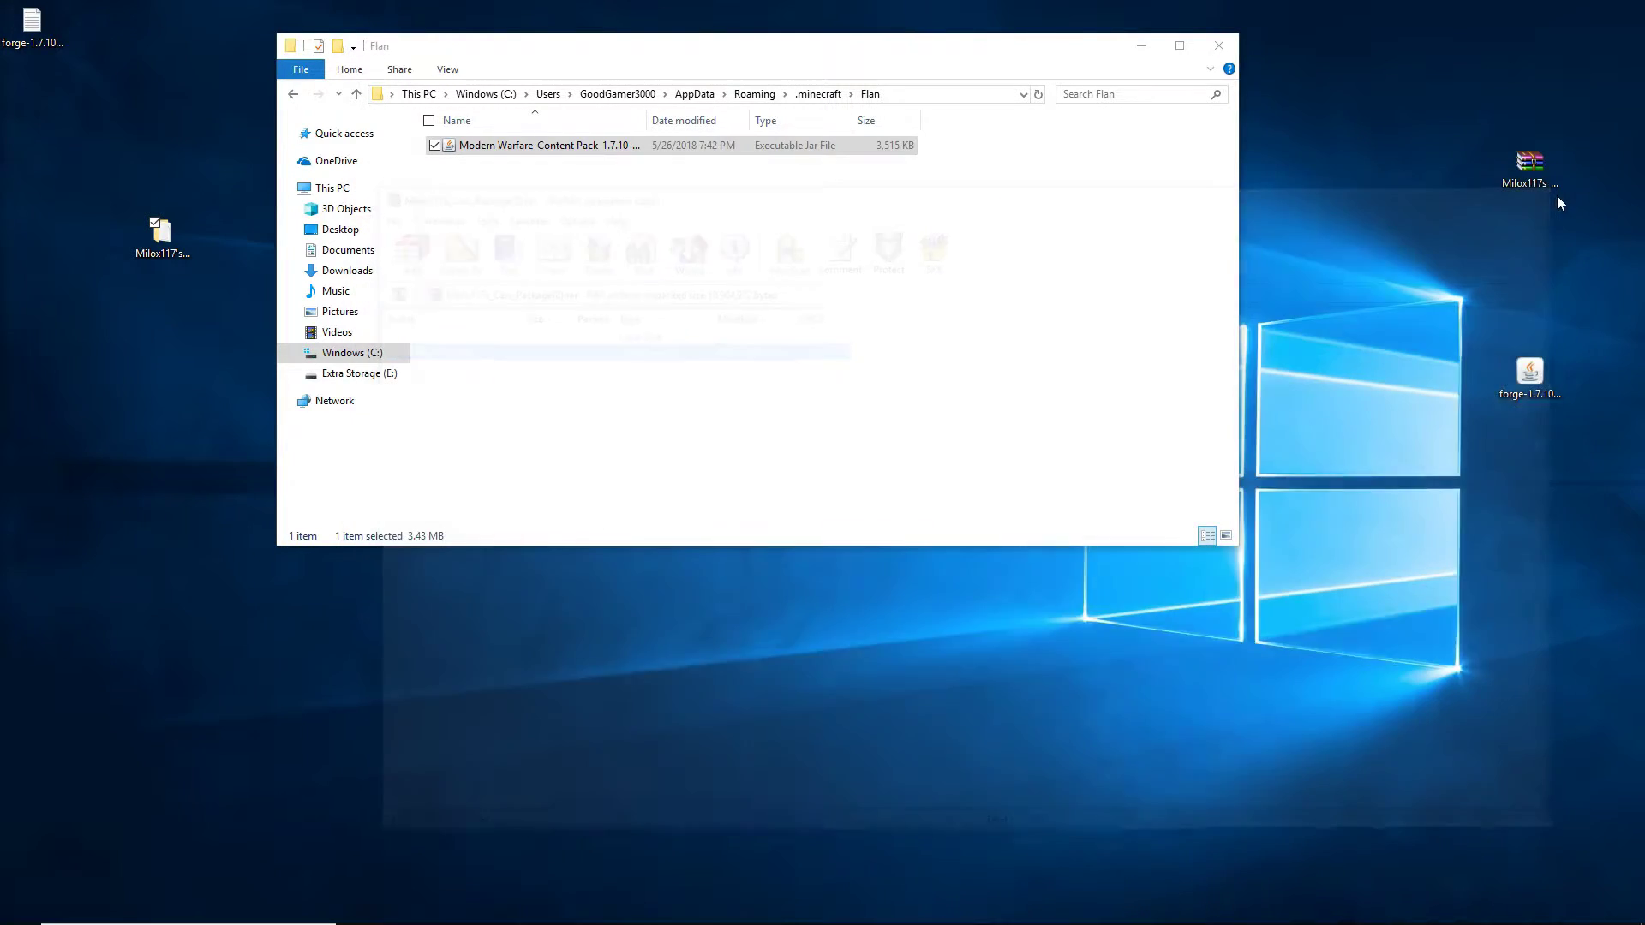
{"action": "left_click", "coordinate": [173, 242]}
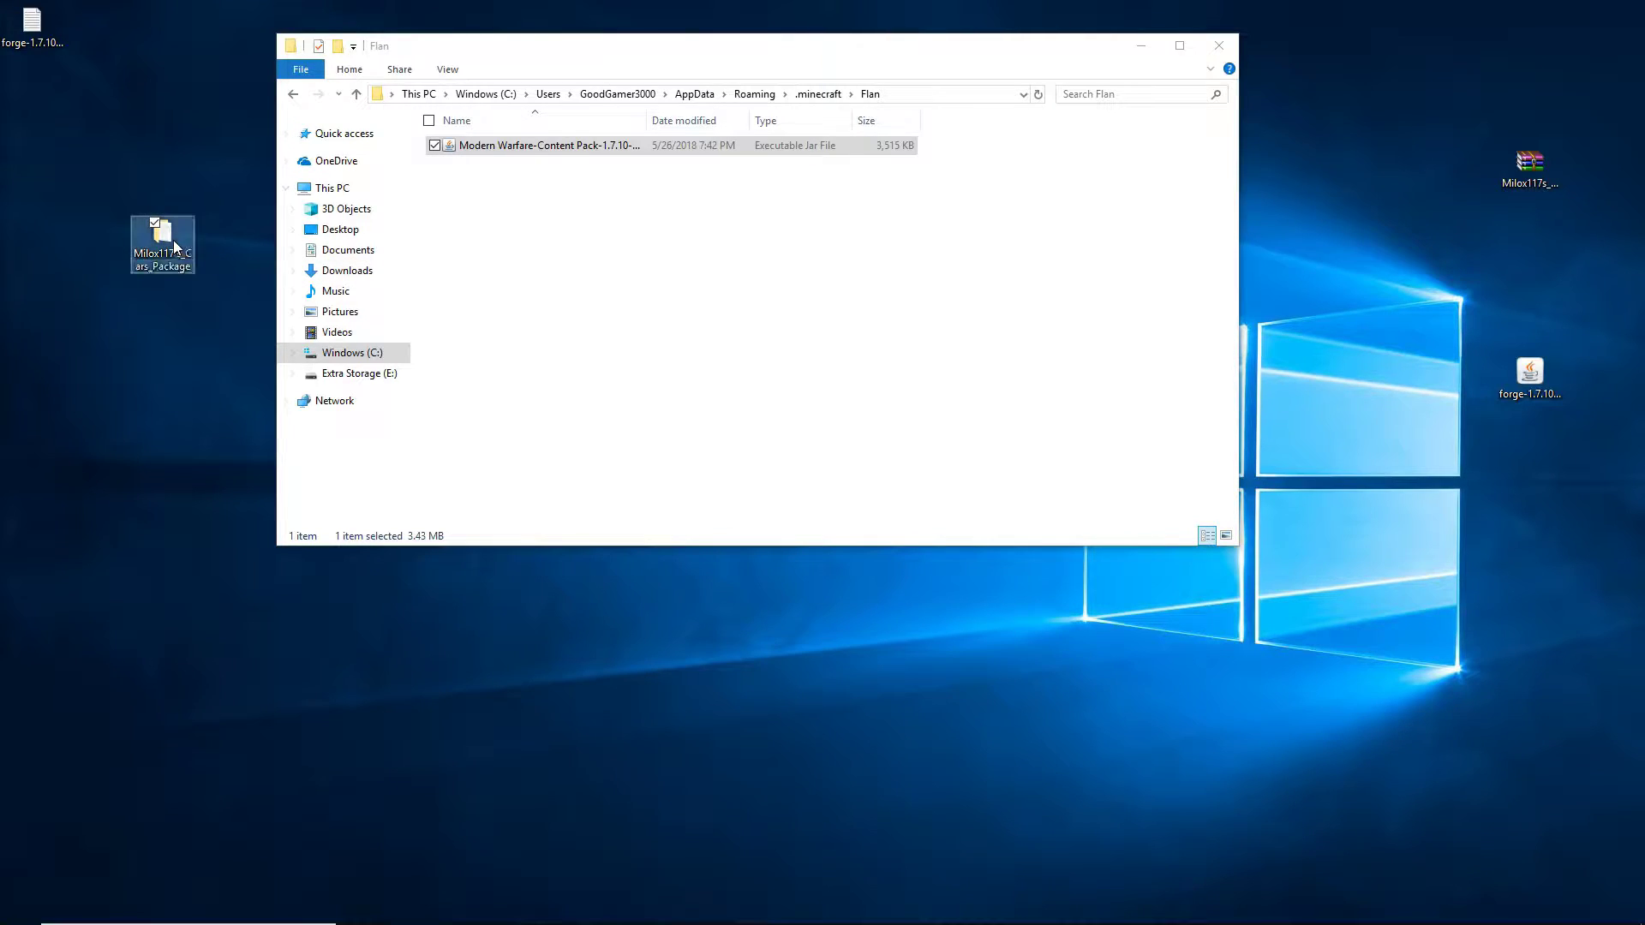
Inspect the extracted cars package's assets, com and vehicles folders, then close it.
{"action": "double_click", "coordinate": [164, 253]}
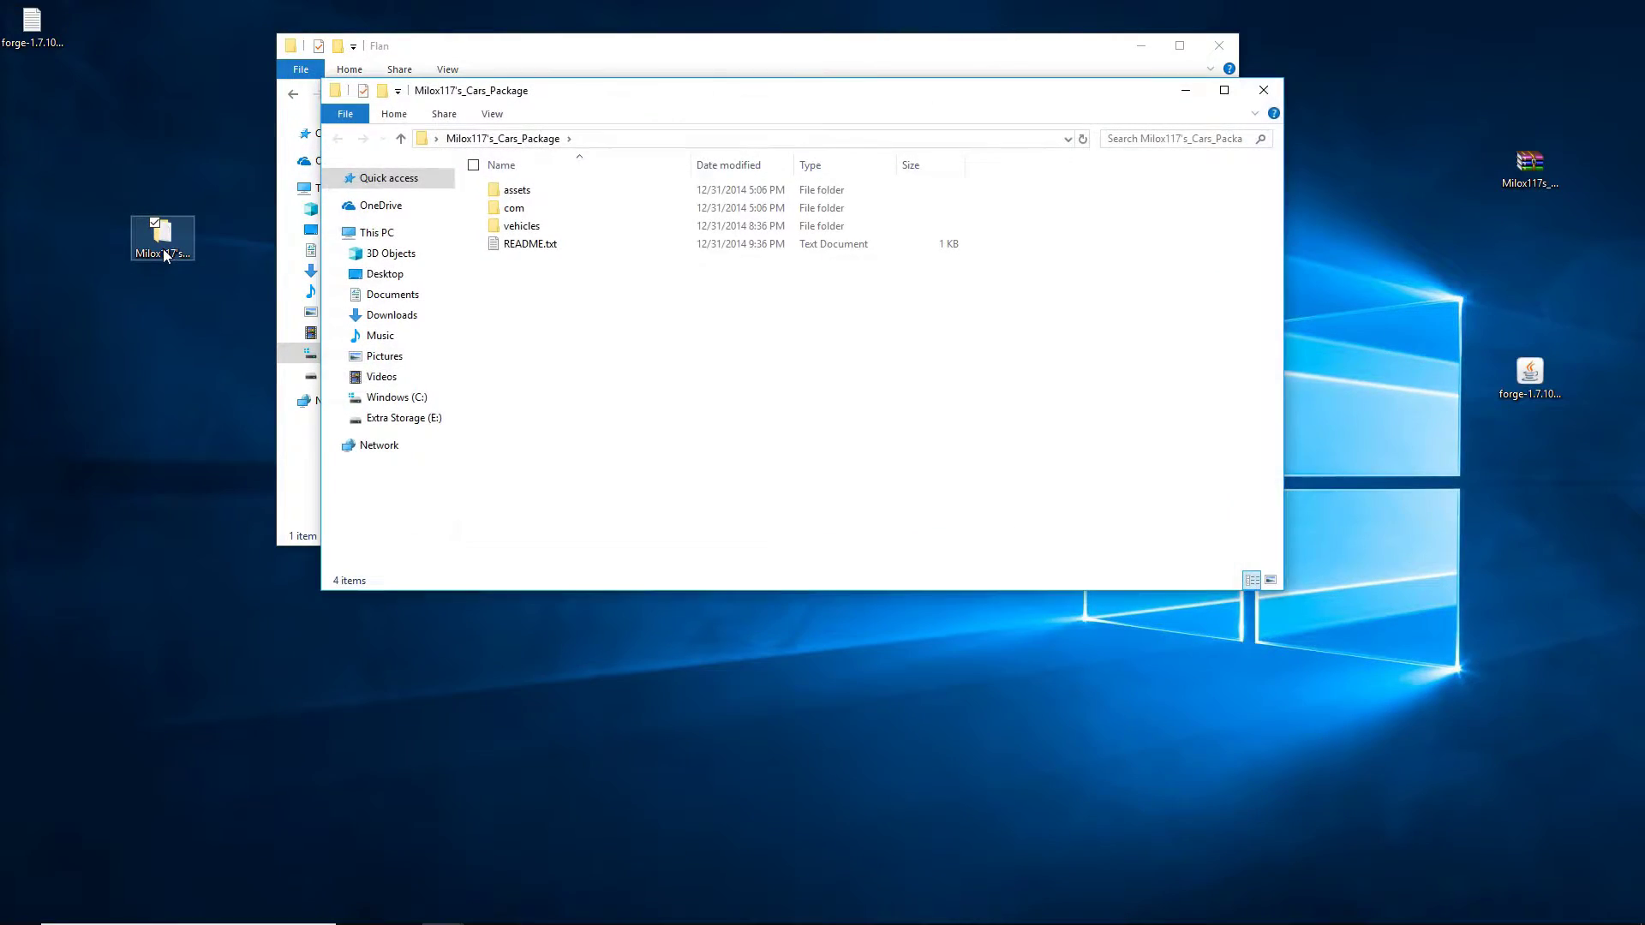
{"action": "left_click", "coordinate": [520, 192]}
{"action": "left_click", "coordinate": [525, 209]}
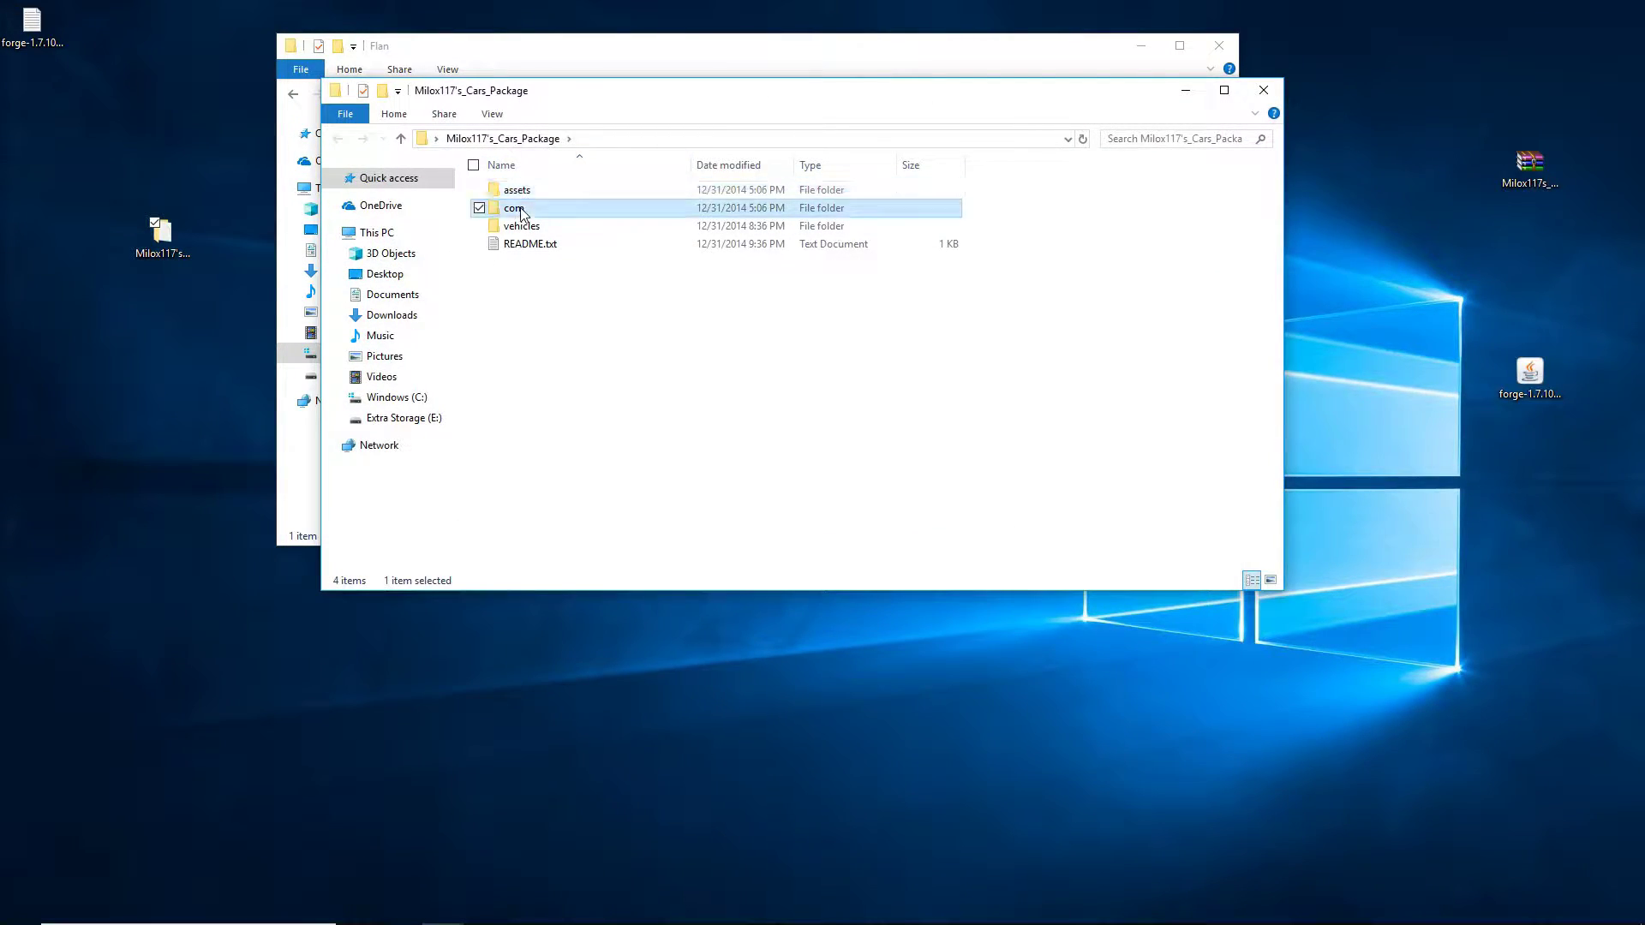
{"action": "left_click", "coordinate": [526, 227]}
{"action": "left_click", "coordinate": [566, 196]}
{"action": "double_click", "coordinate": [565, 195]}
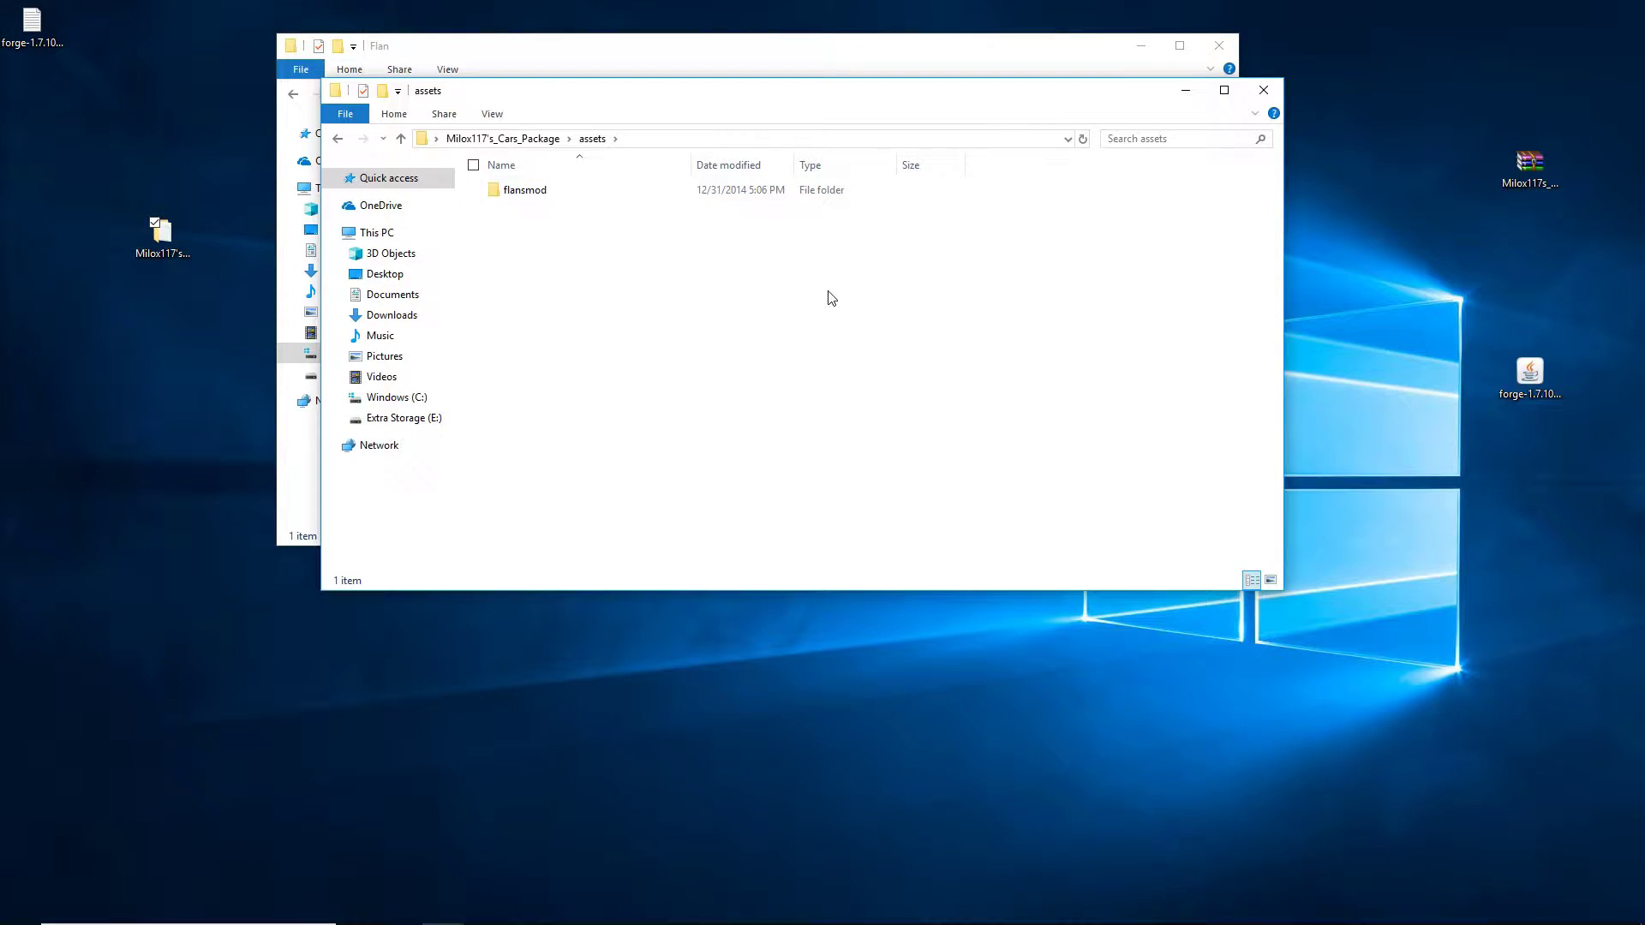
{"action": "key", "text": "alt+Left"}
{"action": "left_click", "coordinate": [1264, 90]}
Move the Milox117's_Cars_Package folder from the desktop into the .minecraft Flan folder.
{"action": "left_click_drag", "start_coordinate": [163, 236], "coordinate": [569, 257]}
{"action": "left_click", "coordinate": [656, 307]}
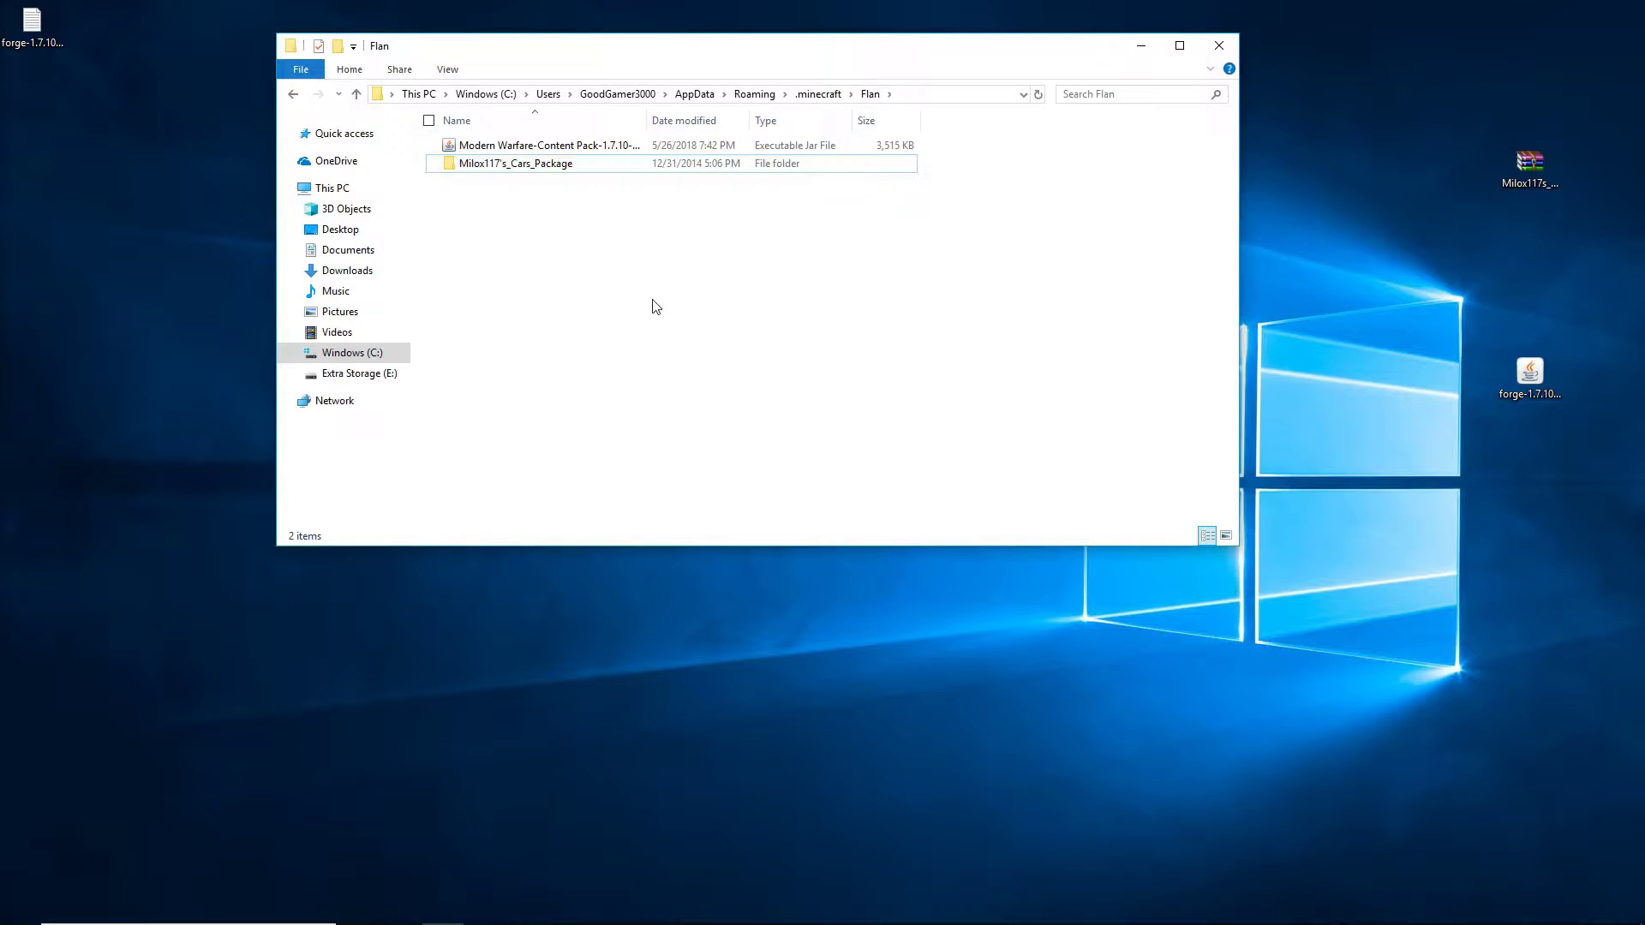
{"action": "left_click", "coordinate": [638, 148]}
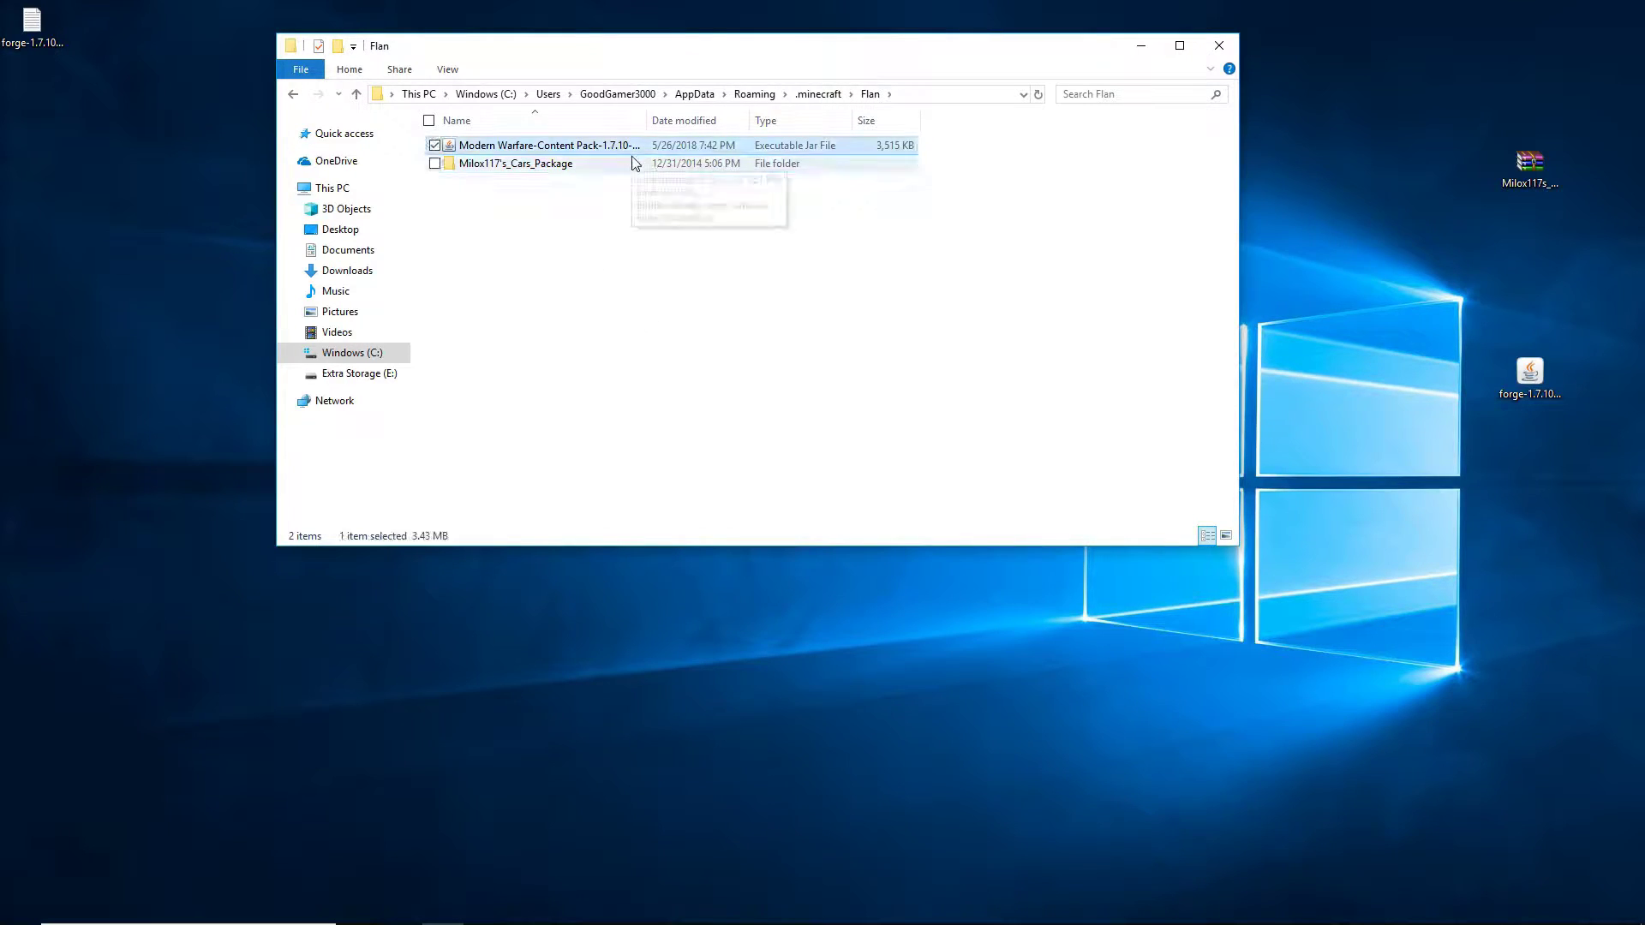
{"action": "double_click", "coordinate": [653, 118]}
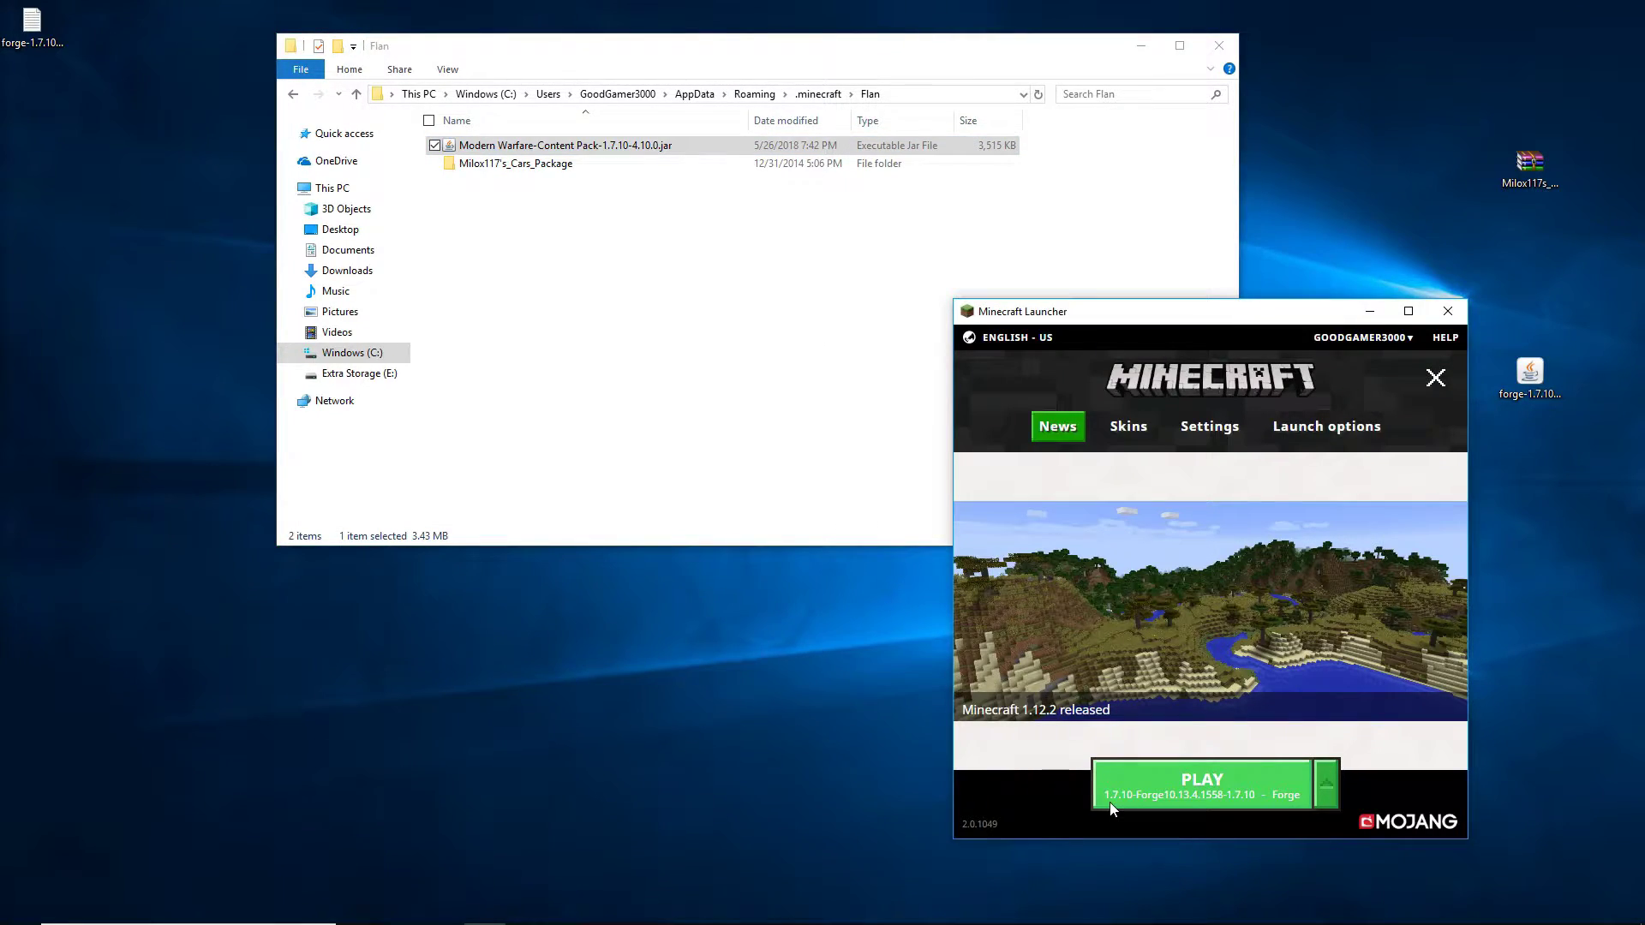
Launch Forge 1.7.10 and create a new singleplayer world with Game Mode set to Creative.
{"action": "left_click", "coordinate": [1153, 794]}
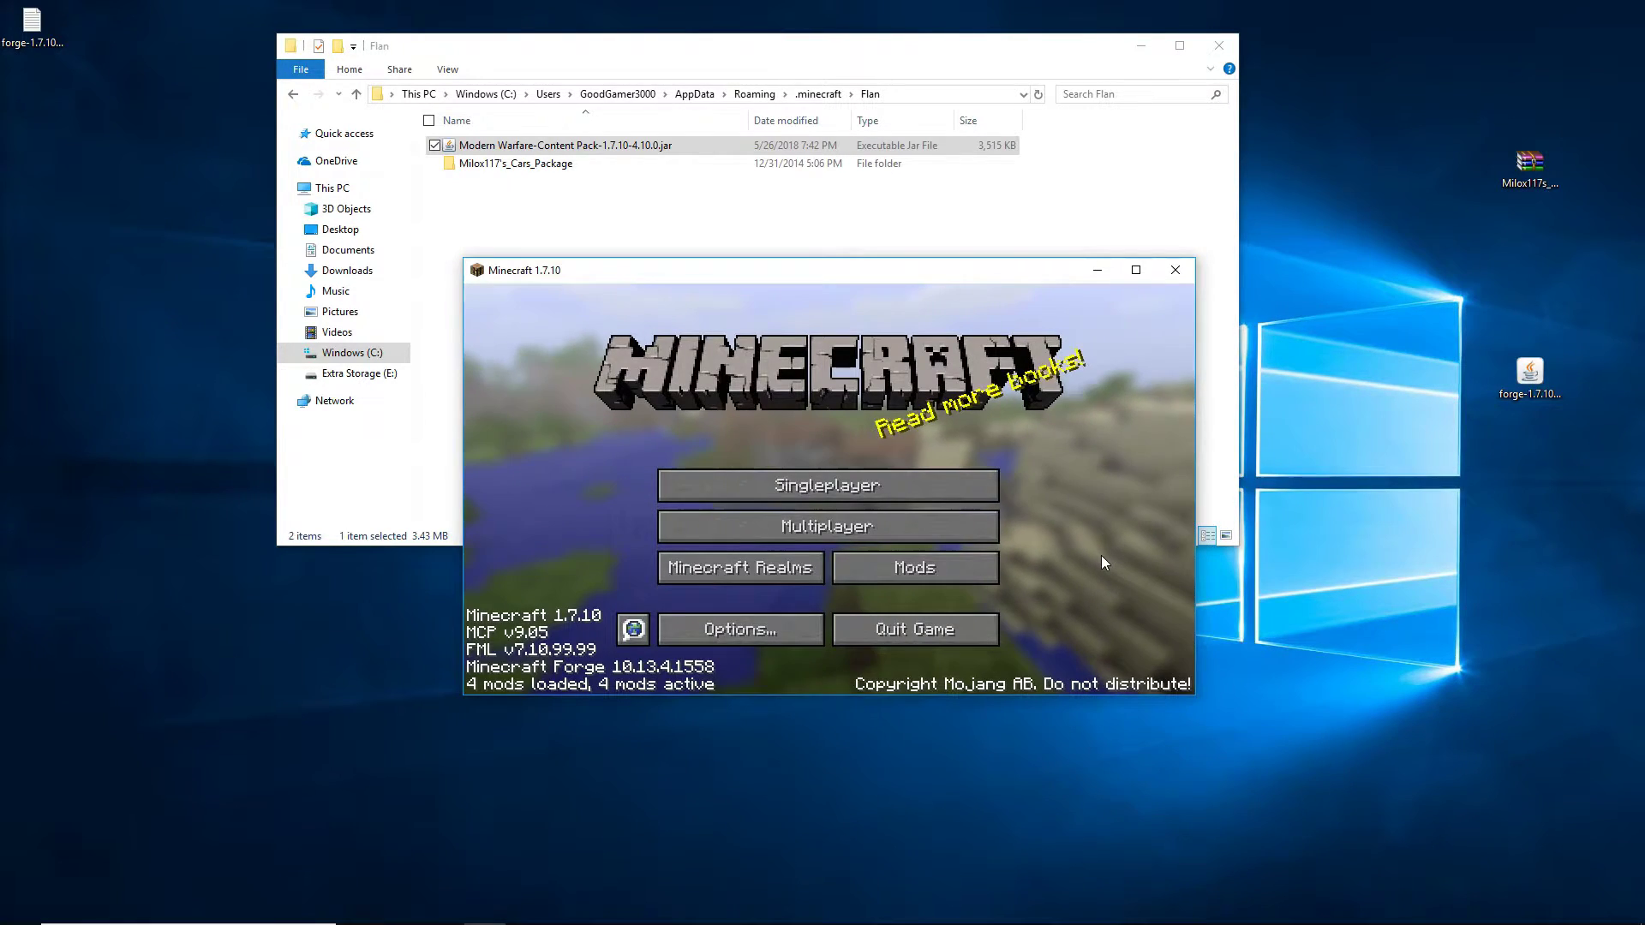
{"action": "left_click", "coordinate": [950, 493]}
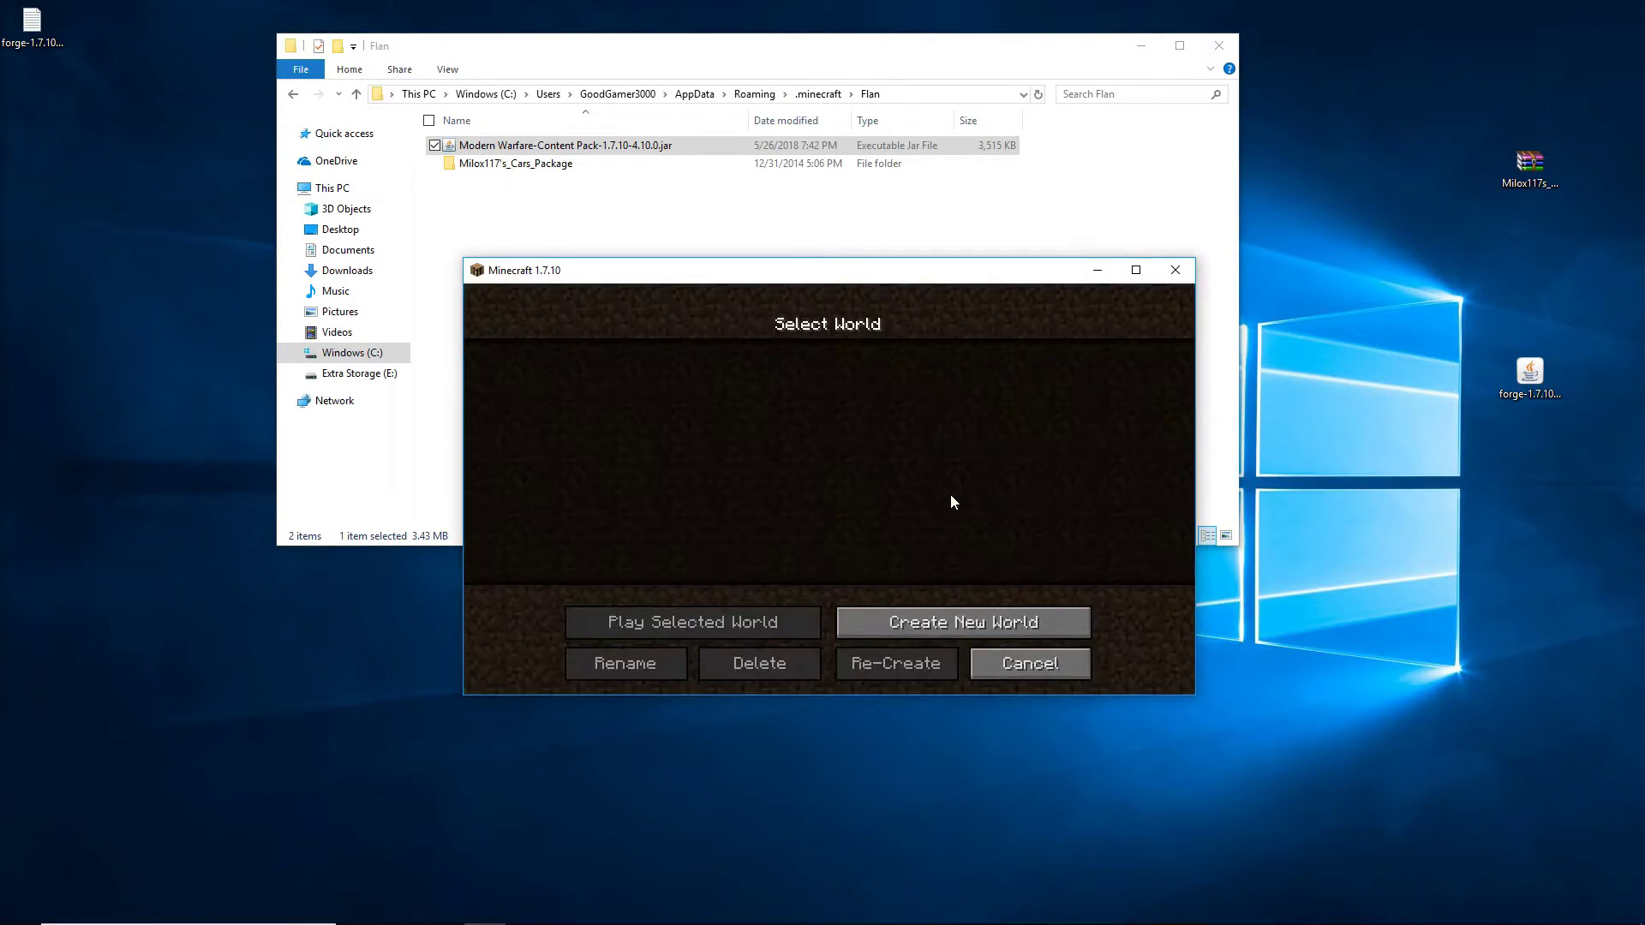
{"action": "left_click", "coordinate": [937, 629]}
{"action": "left_click", "coordinate": [886, 497]}
{"action": "left_click", "coordinate": [694, 676]}
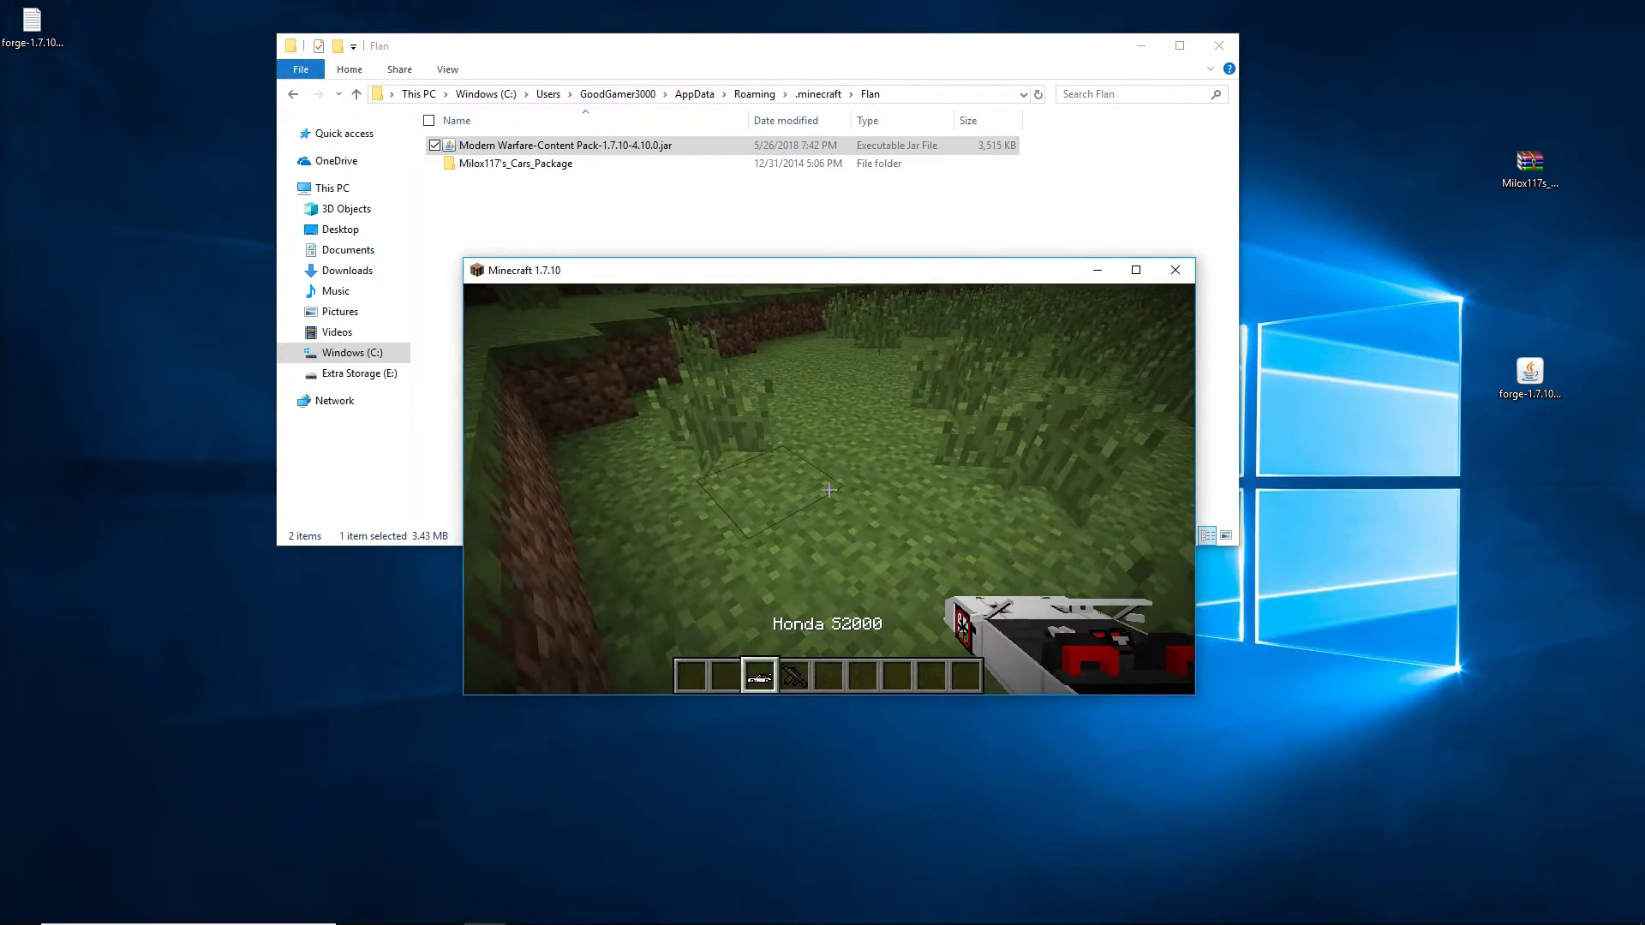
Browse the creative inventory's Flan's Mod Parts, Team Stuff, Mechas and Guns tabs.
{"action": "scroll", "coordinate": [828, 489], "scroll_direction": "down", "scroll_amount": 1}
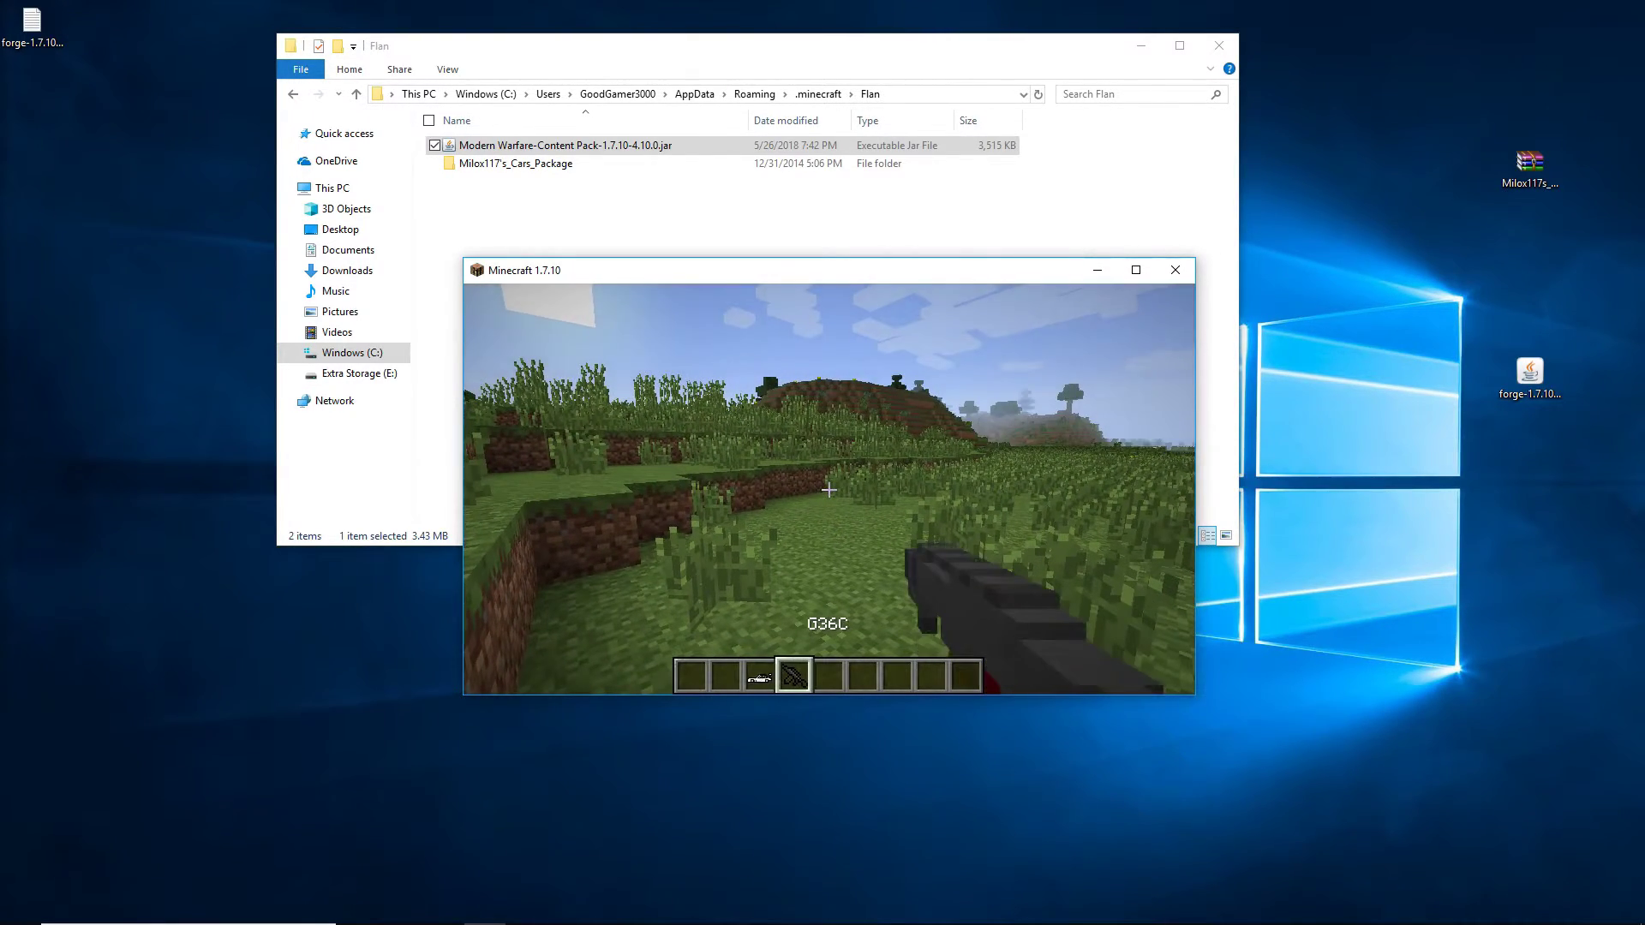
{"action": "scroll", "coordinate": [829, 489], "scroll_direction": "up", "scroll_amount": 1}
{"action": "scroll", "coordinate": [828, 489], "scroll_direction": "down", "scroll_amount": 2}
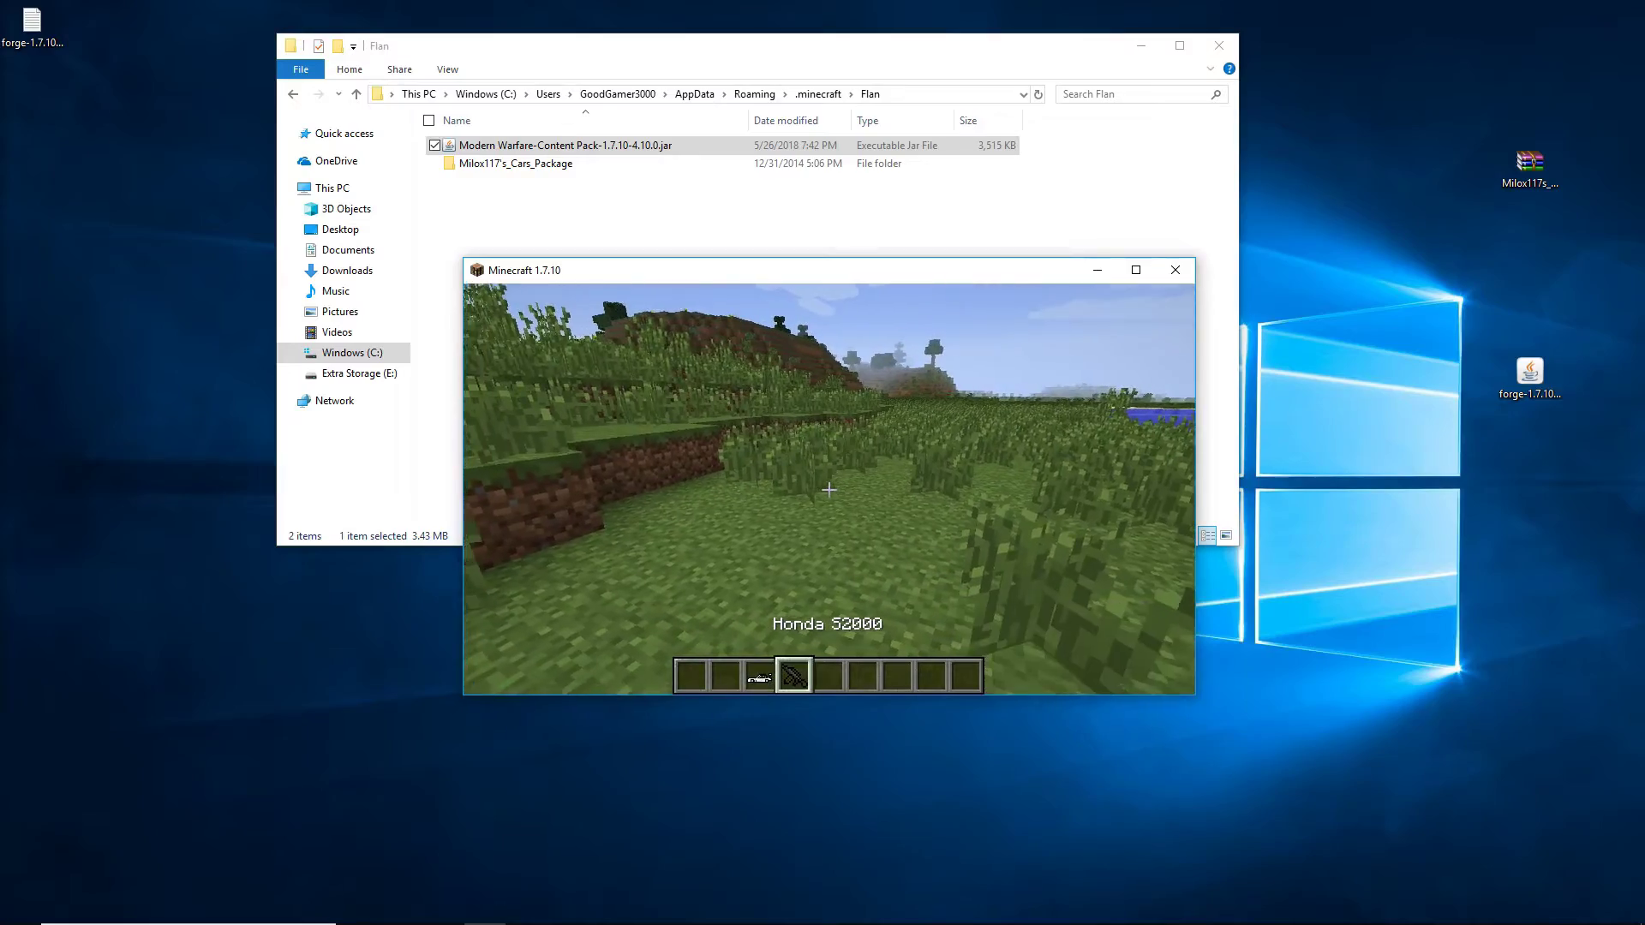
{"action": "scroll", "coordinate": [829, 489], "scroll_direction": "up", "scroll_amount": 2}
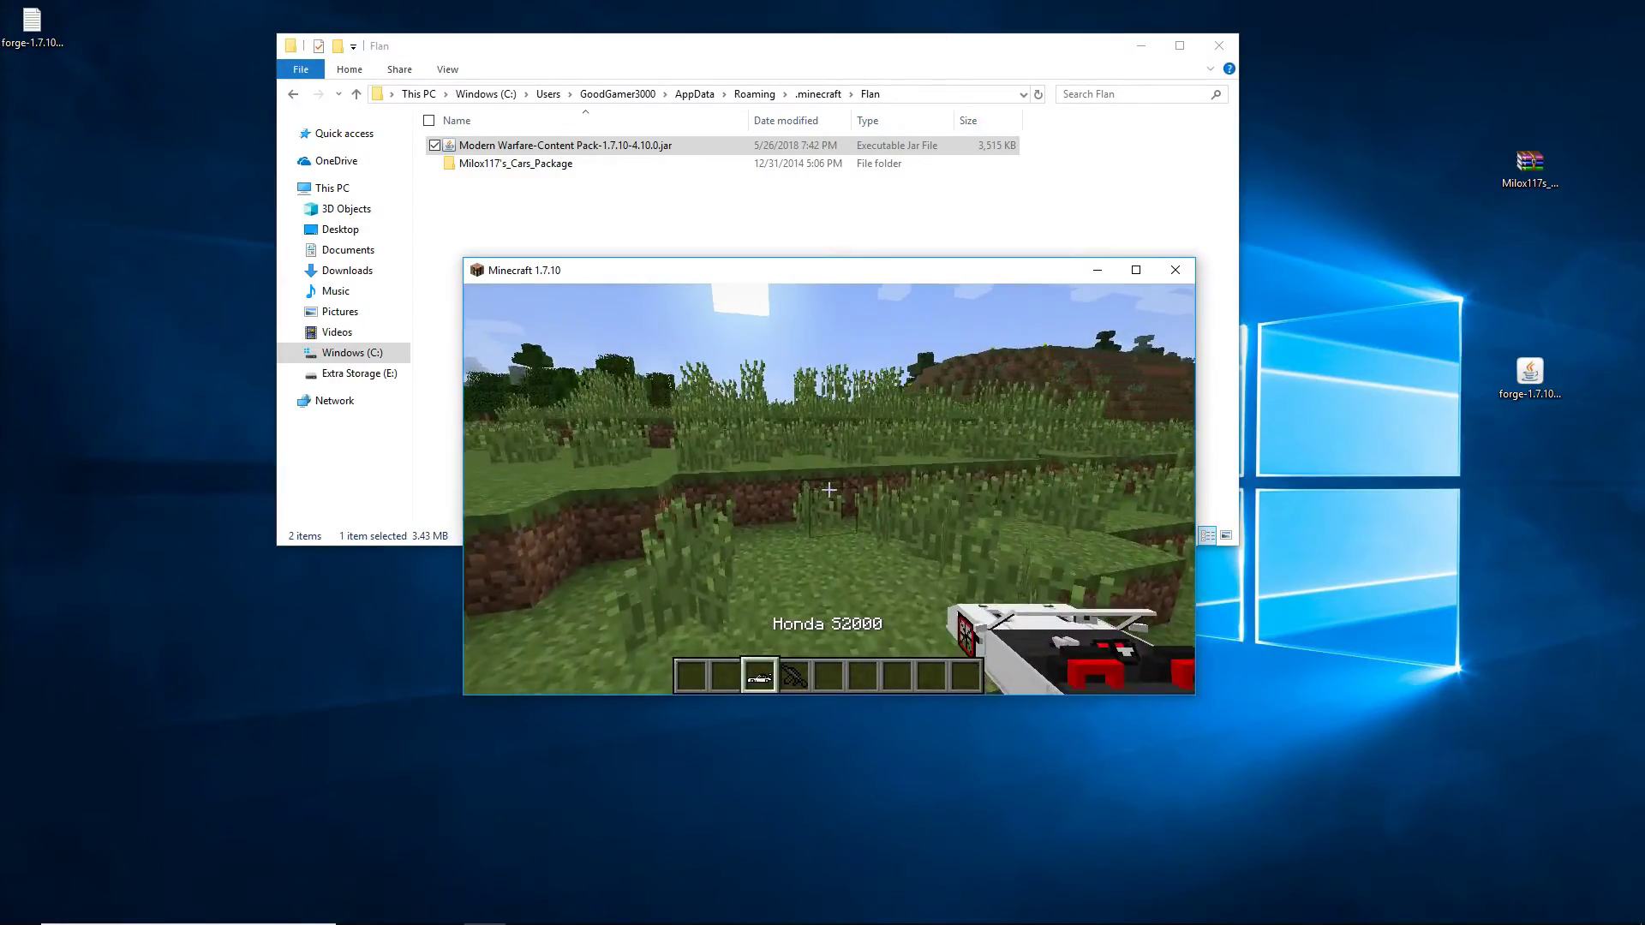
{"action": "scroll", "coordinate": [829, 489], "scroll_direction": "down", "scroll_amount": 1}
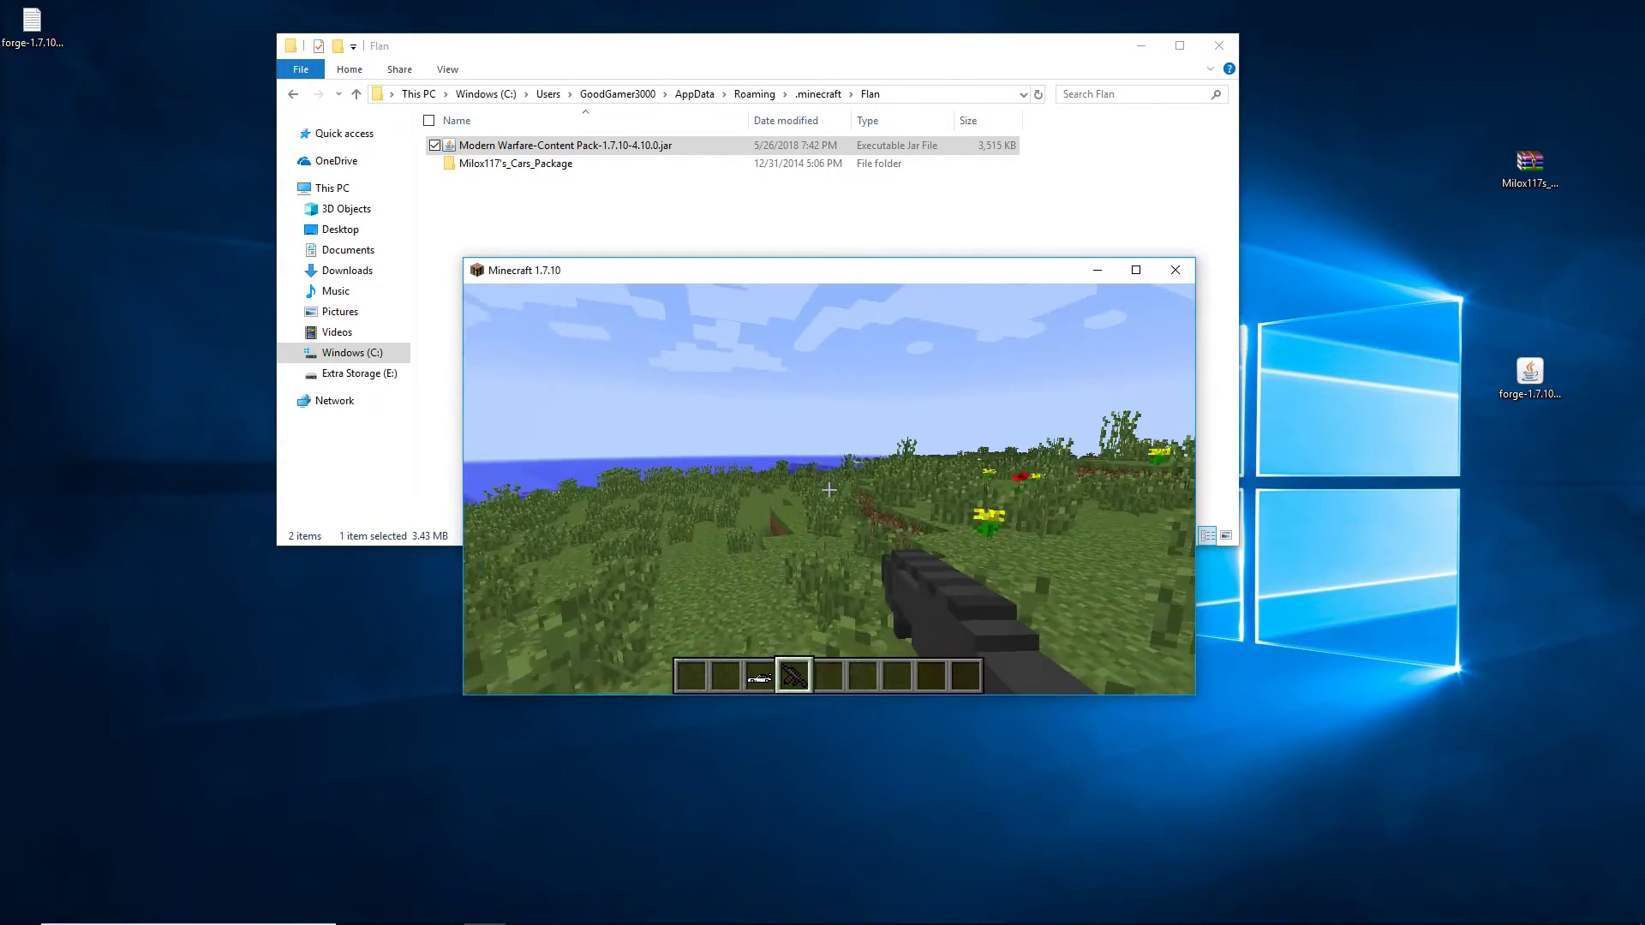
{"action": "key", "text": "e"}
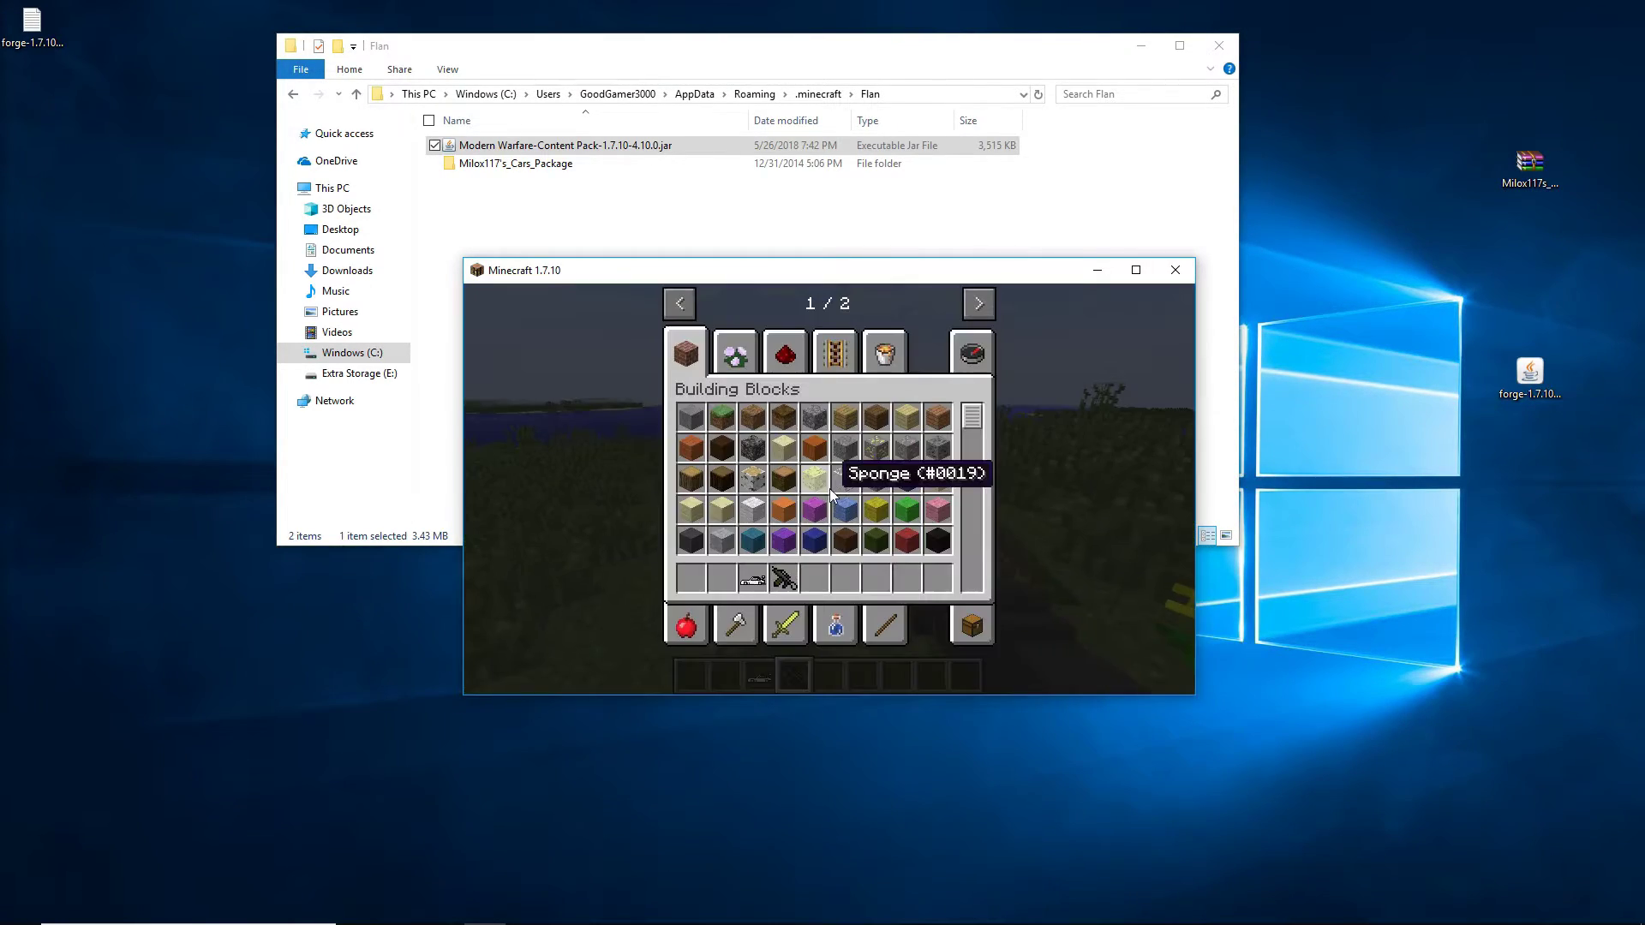
{"action": "left_click", "coordinate": [978, 303]}
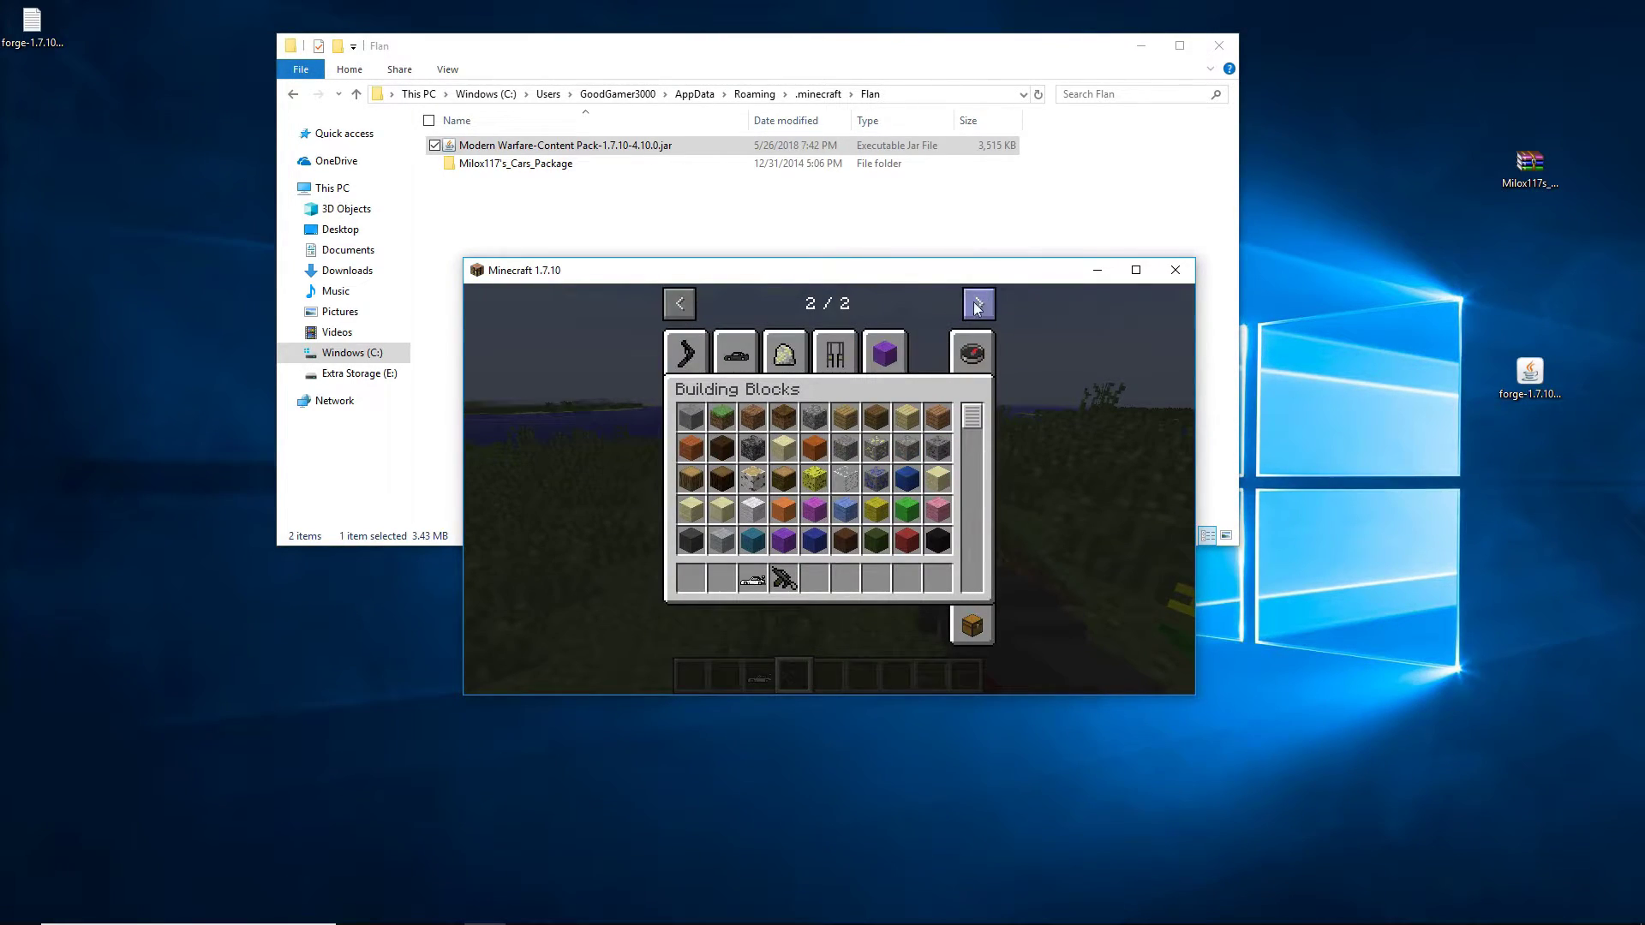
{"action": "left_click", "coordinate": [799, 353]}
{"action": "left_click", "coordinate": [832, 354]}
{"action": "left_click", "coordinate": [891, 353]}
{"action": "left_click", "coordinate": [836, 353]}
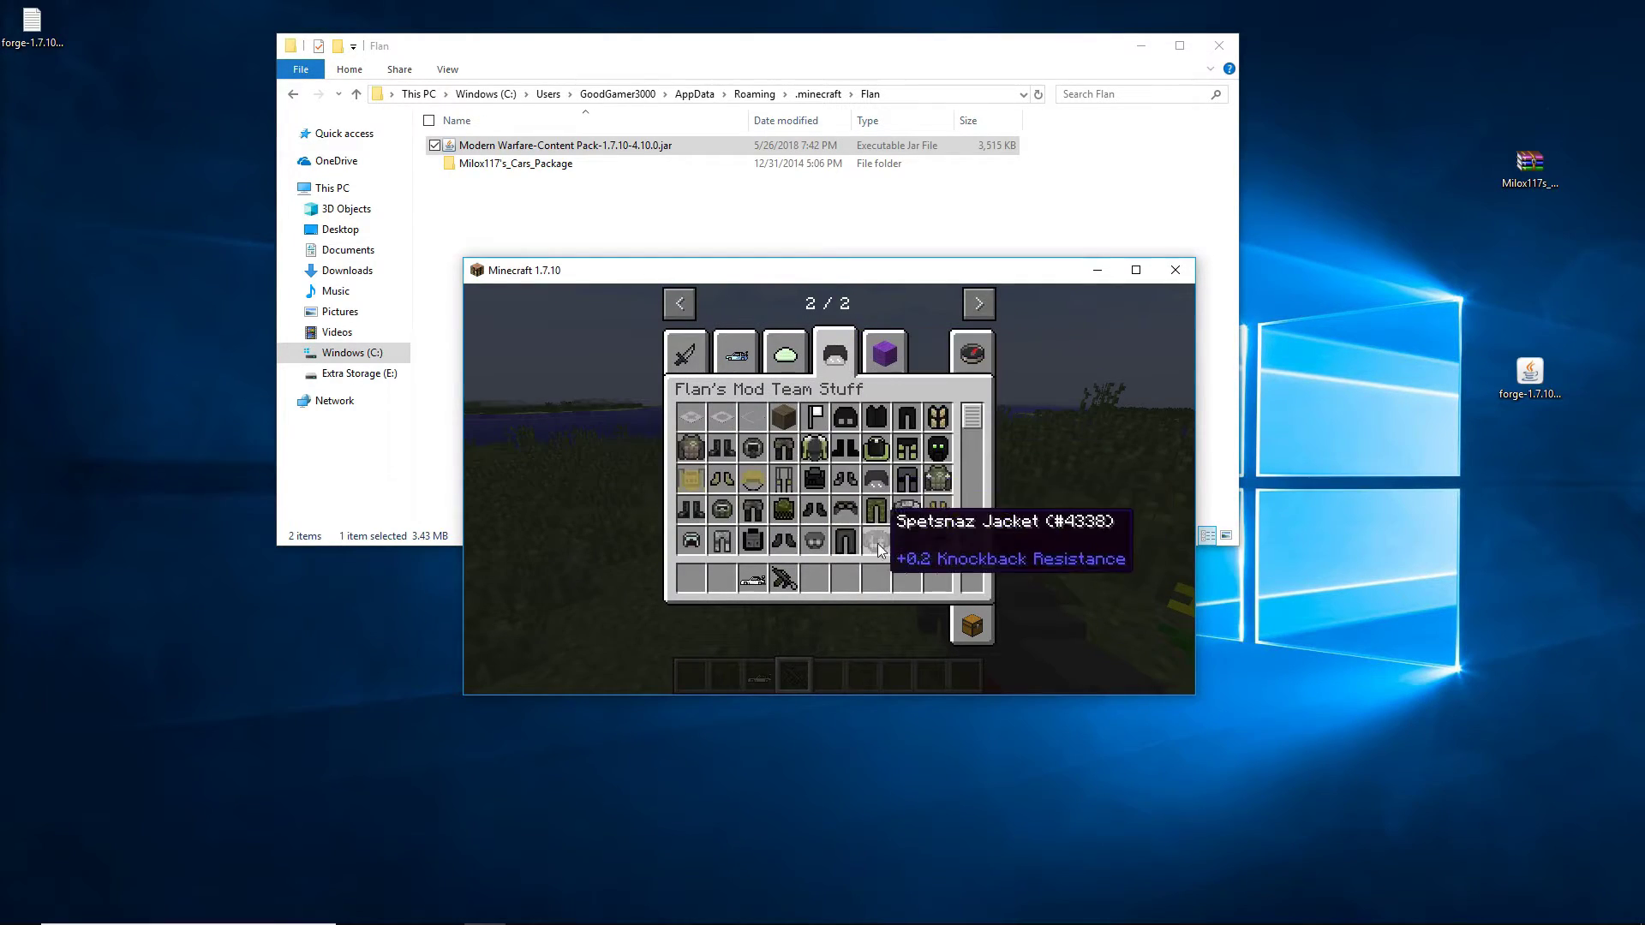
{"action": "left_click", "coordinate": [782, 356]}
{"action": "left_click", "coordinate": [701, 367]}
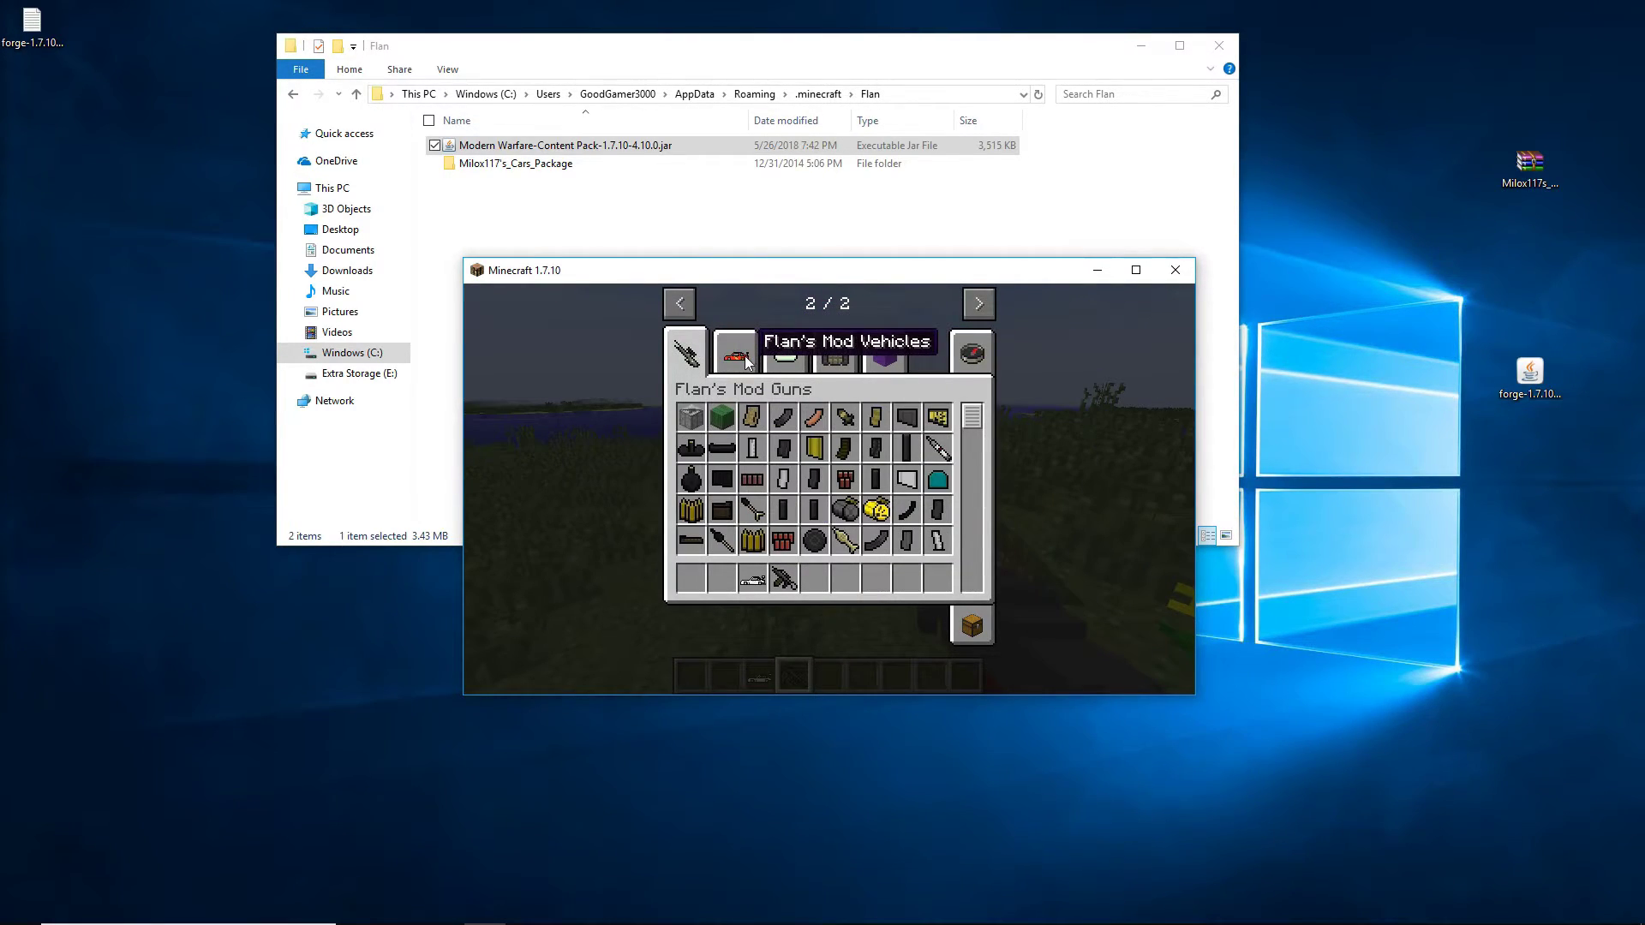